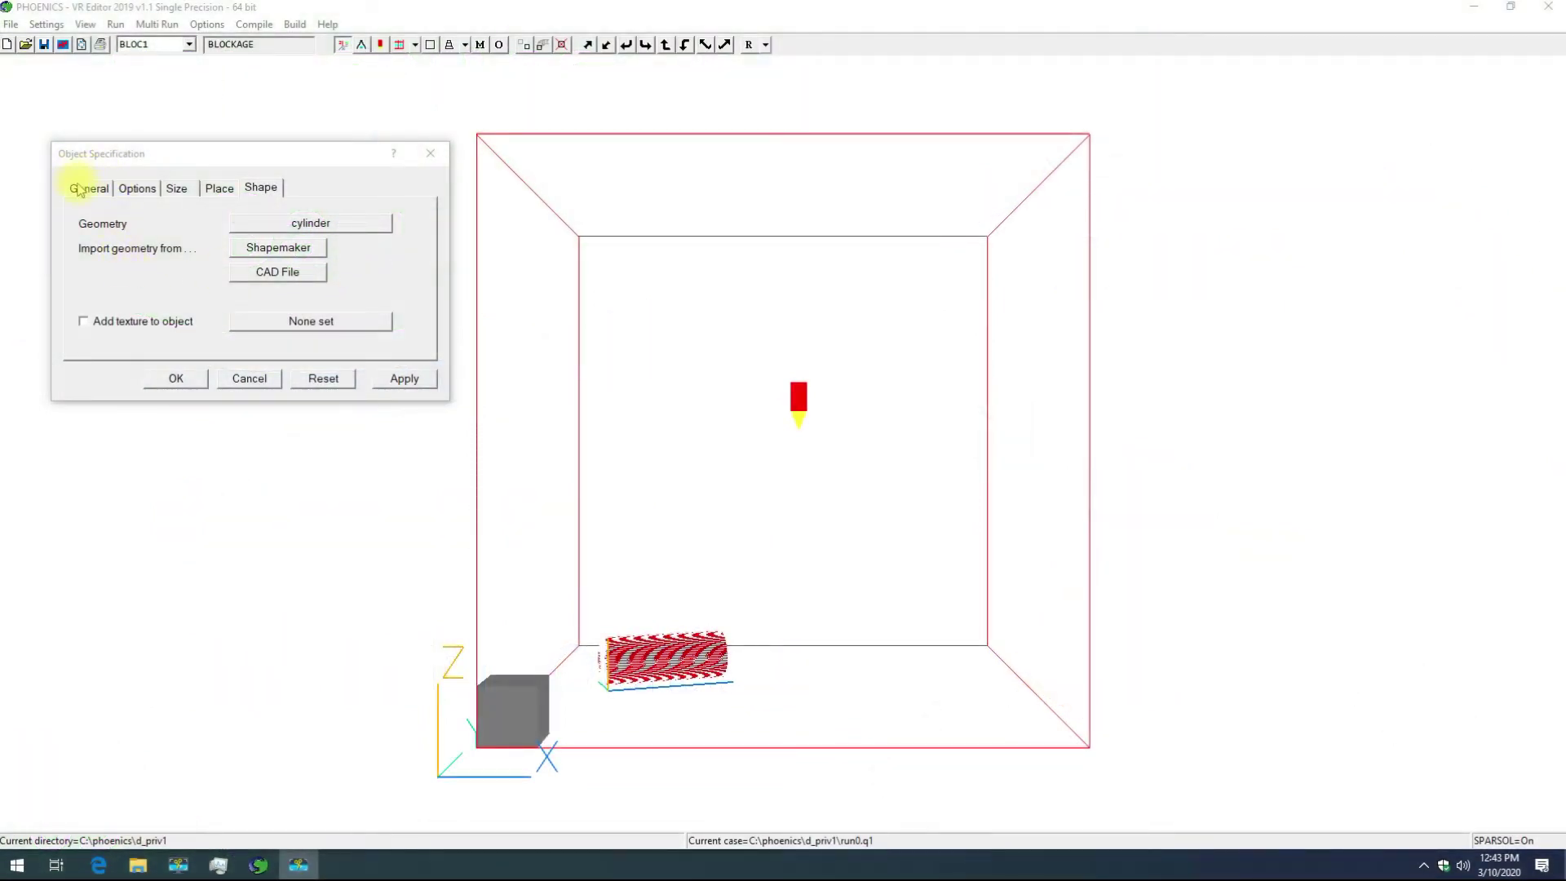
Step: Examine the blockage's alternatives to its current material, including 199 Solid allowing fluid-slip at walls, without changing the material
{"action": "left_click", "coordinate": [88, 189]}
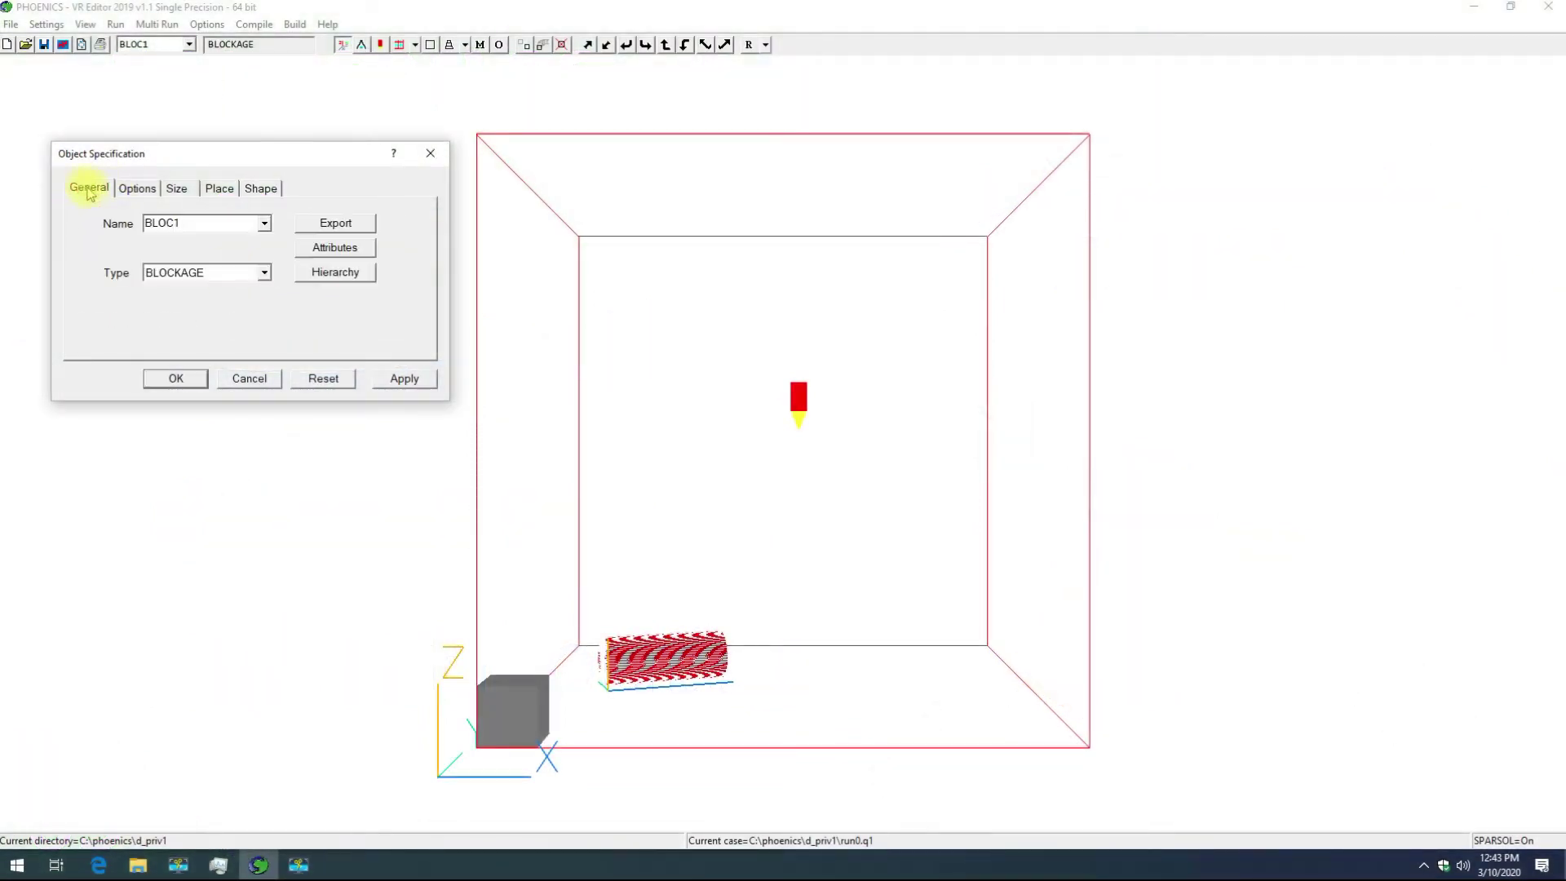
{"action": "left_click", "coordinate": [324, 249]}
{"action": "left_click_drag", "start_coordinate": [616, 130], "coordinate": [613, 164]}
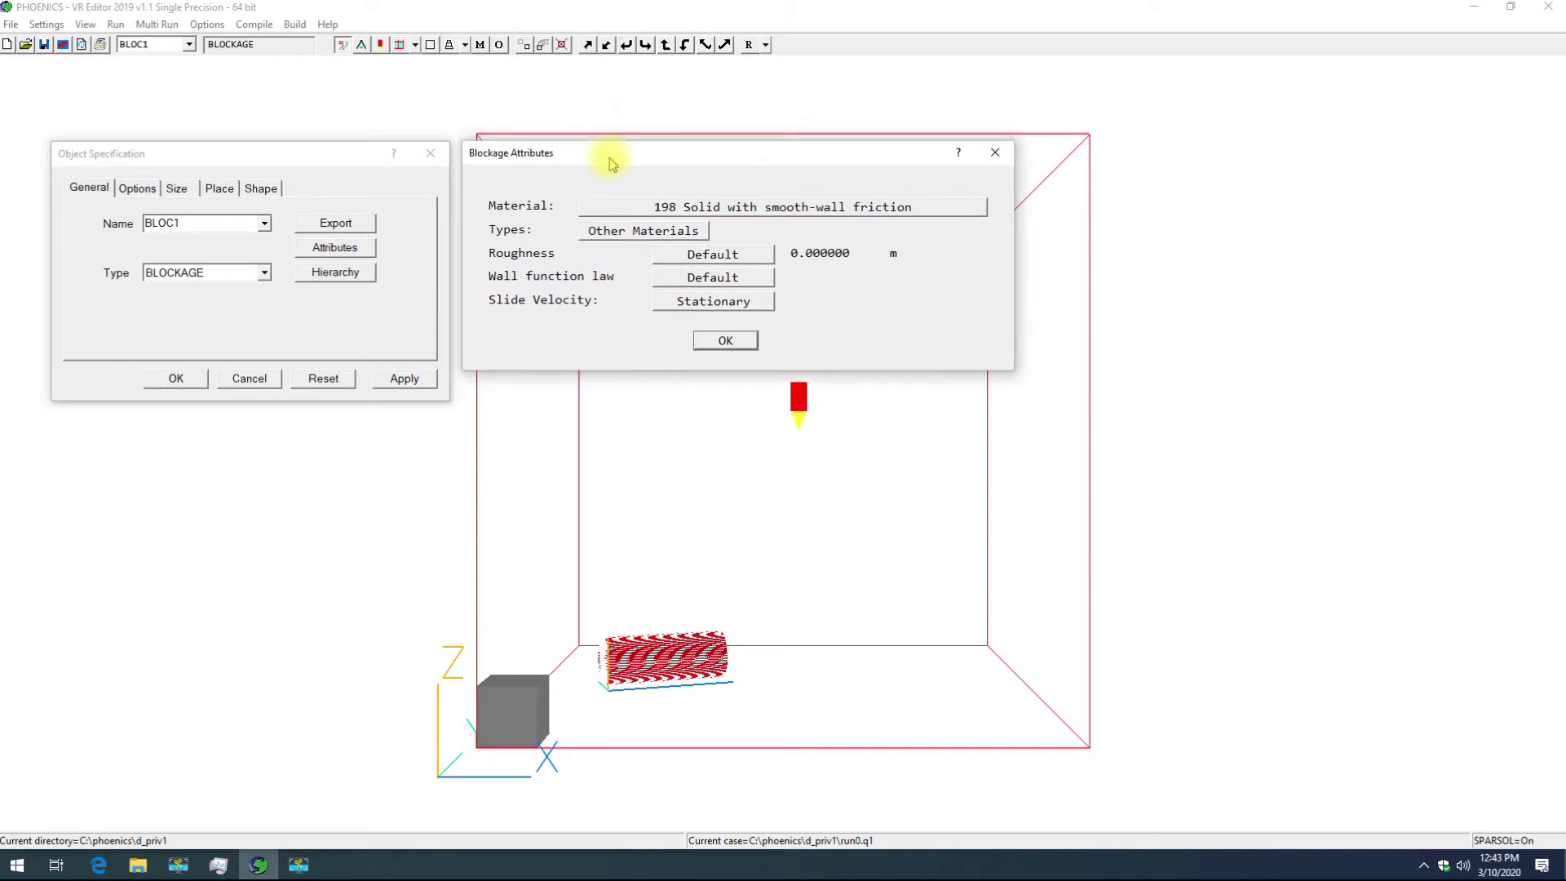
{"action": "left_click", "coordinate": [772, 208]}
{"action": "left_click_drag", "start_coordinate": [653, 144], "coordinate": [343, 157]}
{"action": "left_click", "coordinate": [212, 251]}
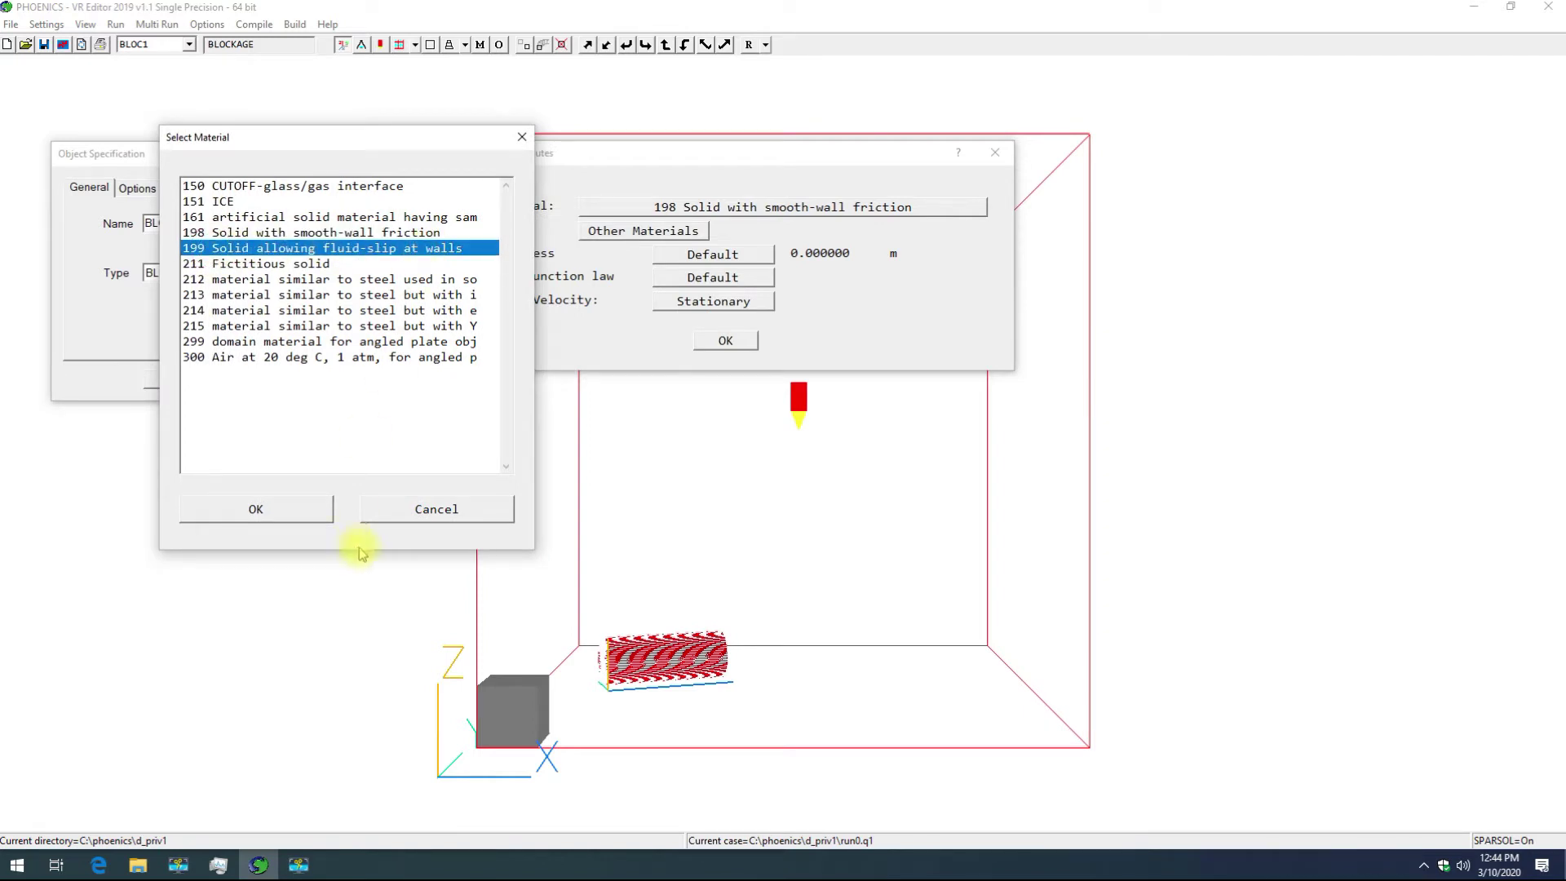
{"action": "left_click", "coordinate": [435, 508]}
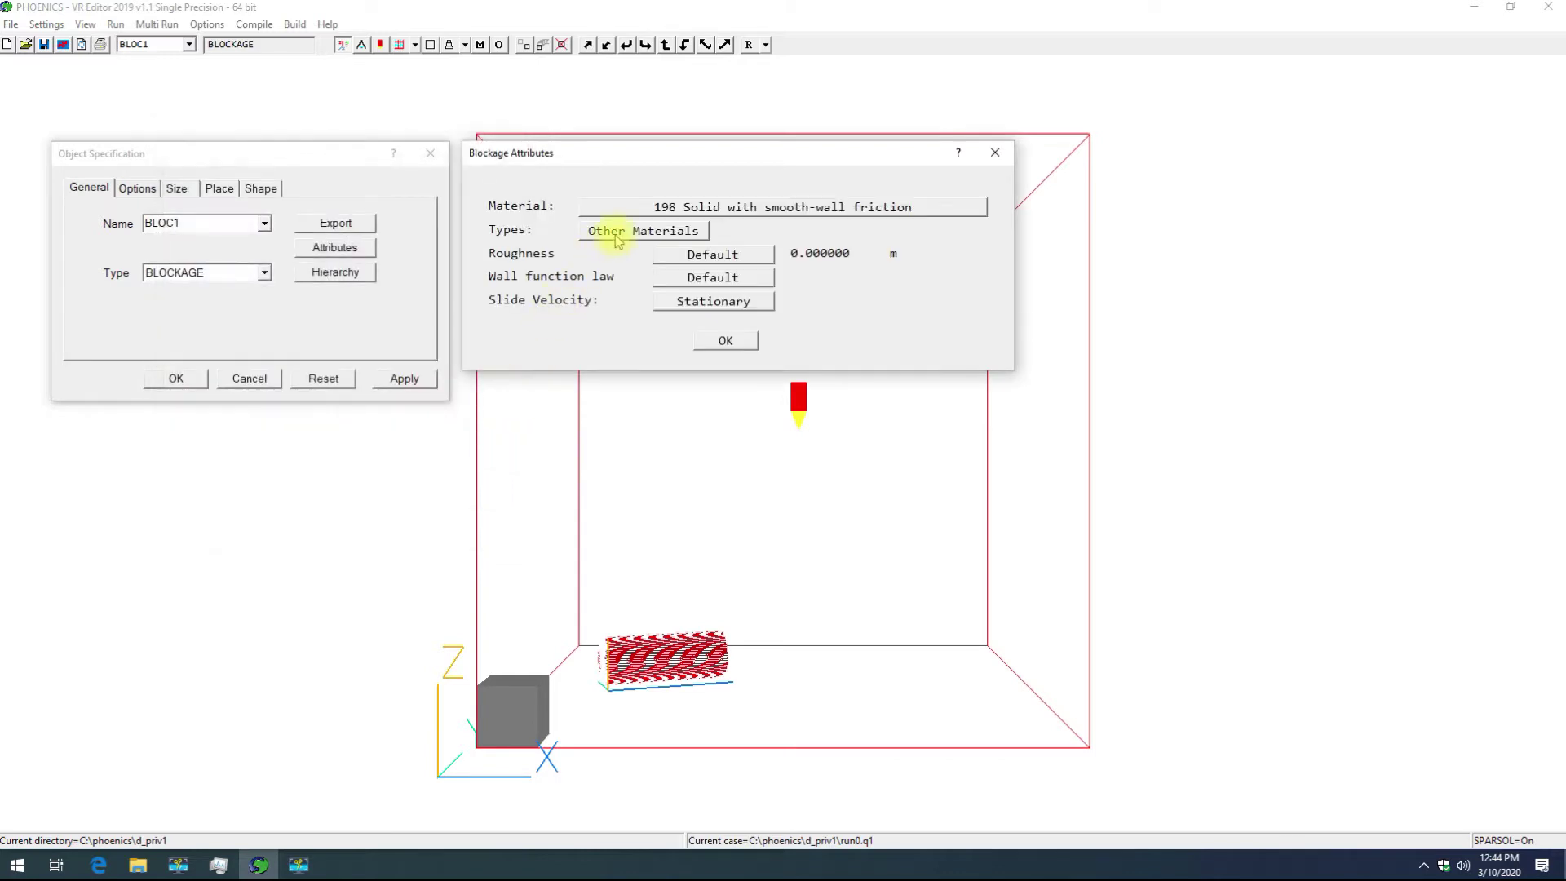
Step: Review the Gases available as blockage materials, then leave the list without choosing one
{"action": "left_click", "coordinate": [617, 240]}
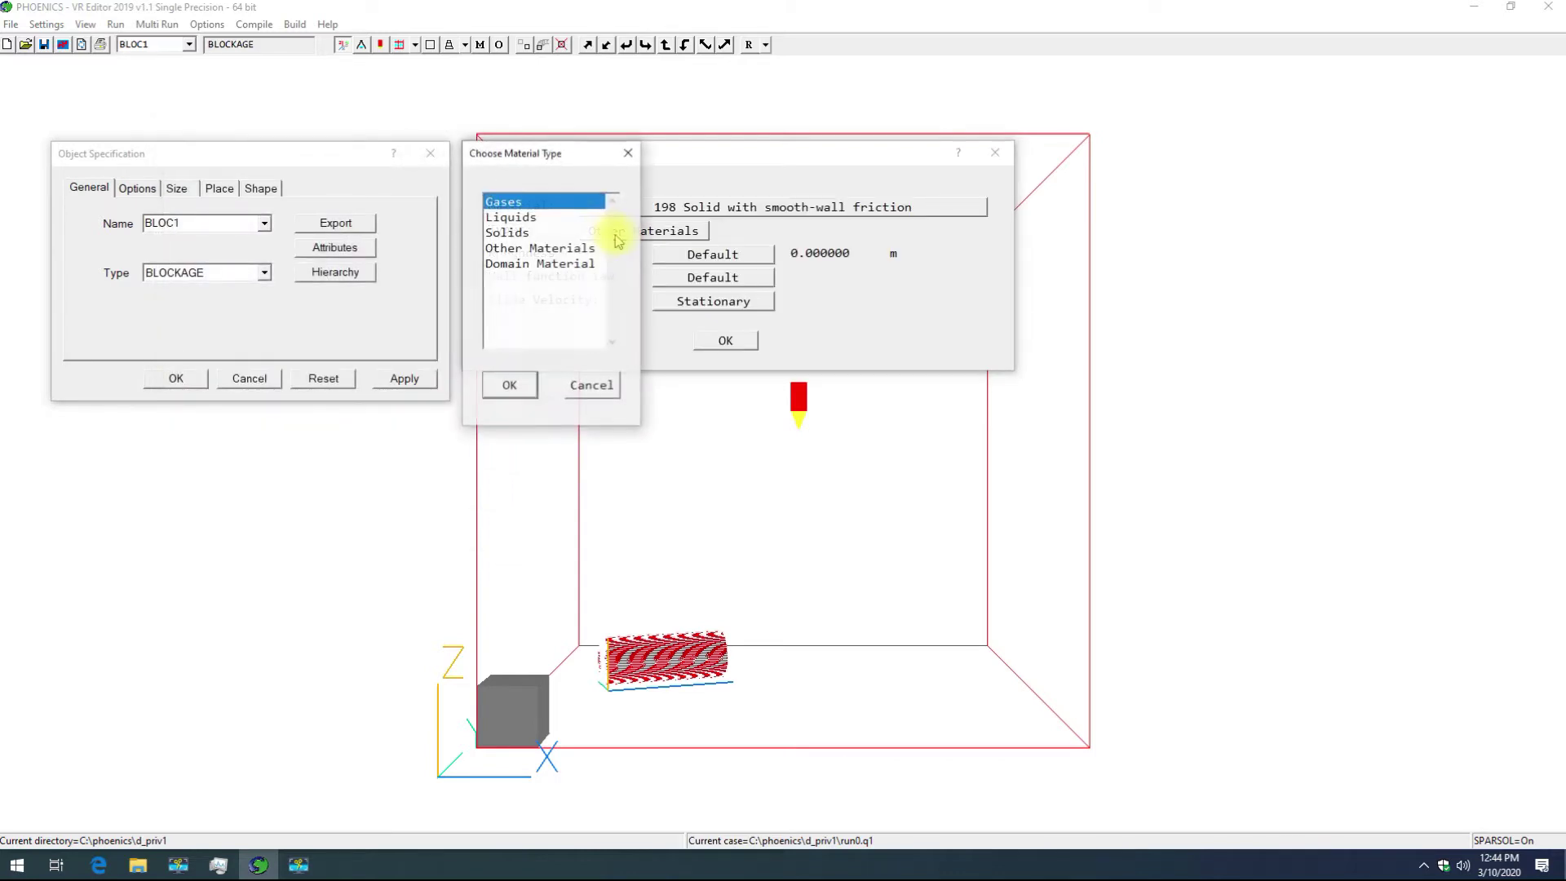
{"action": "left_click_drag", "start_coordinate": [542, 150], "coordinate": [355, 136]}
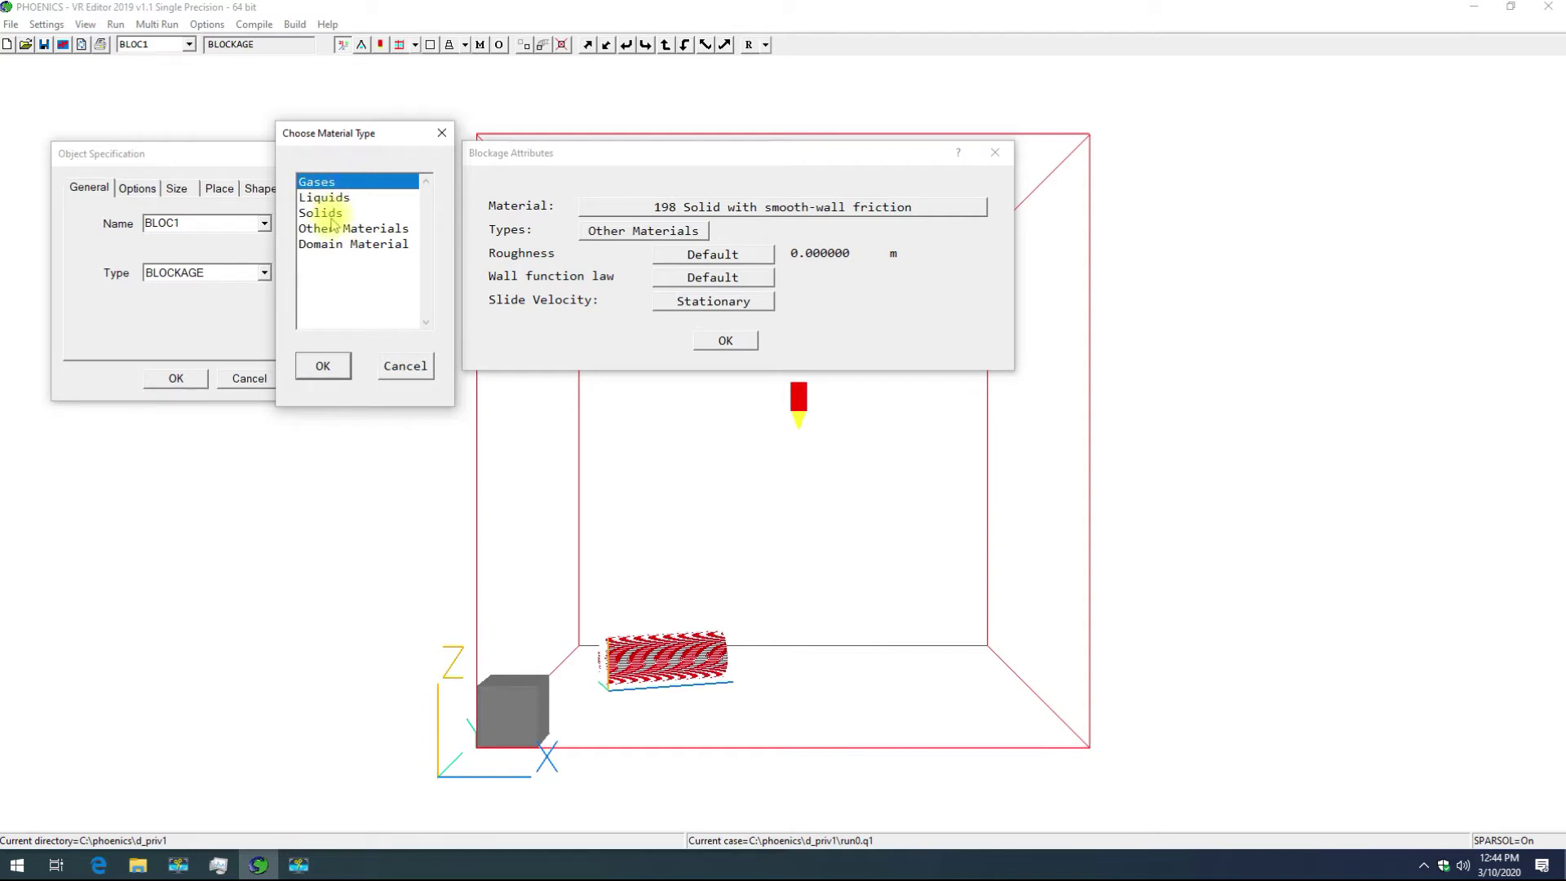
{"action": "left_click", "coordinate": [324, 367]}
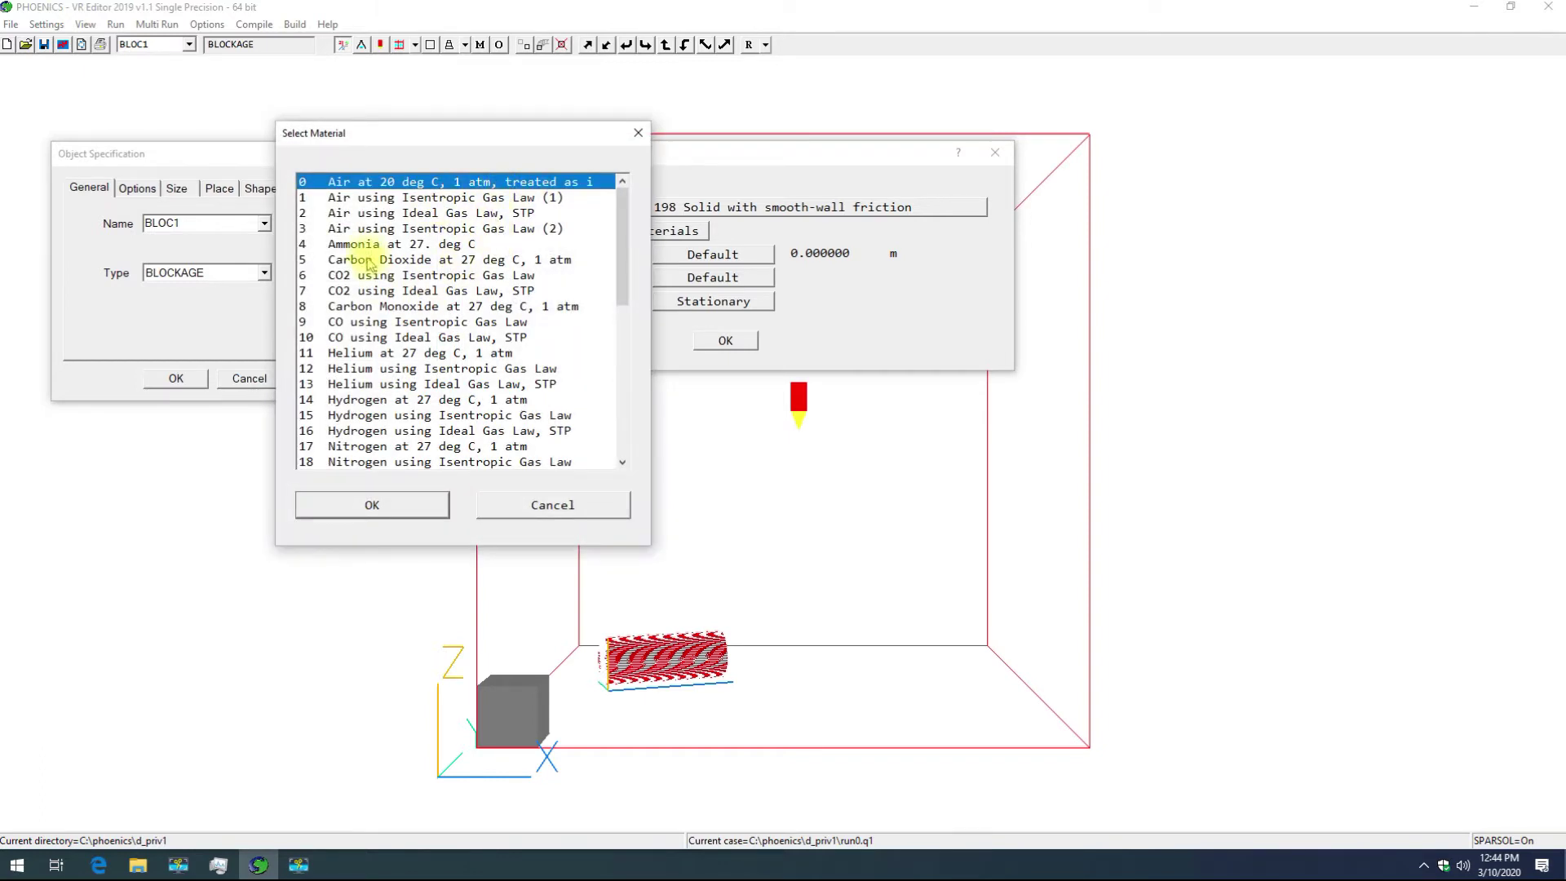
{"action": "left_click_drag", "start_coordinate": [620, 221], "coordinate": [618, 383]}
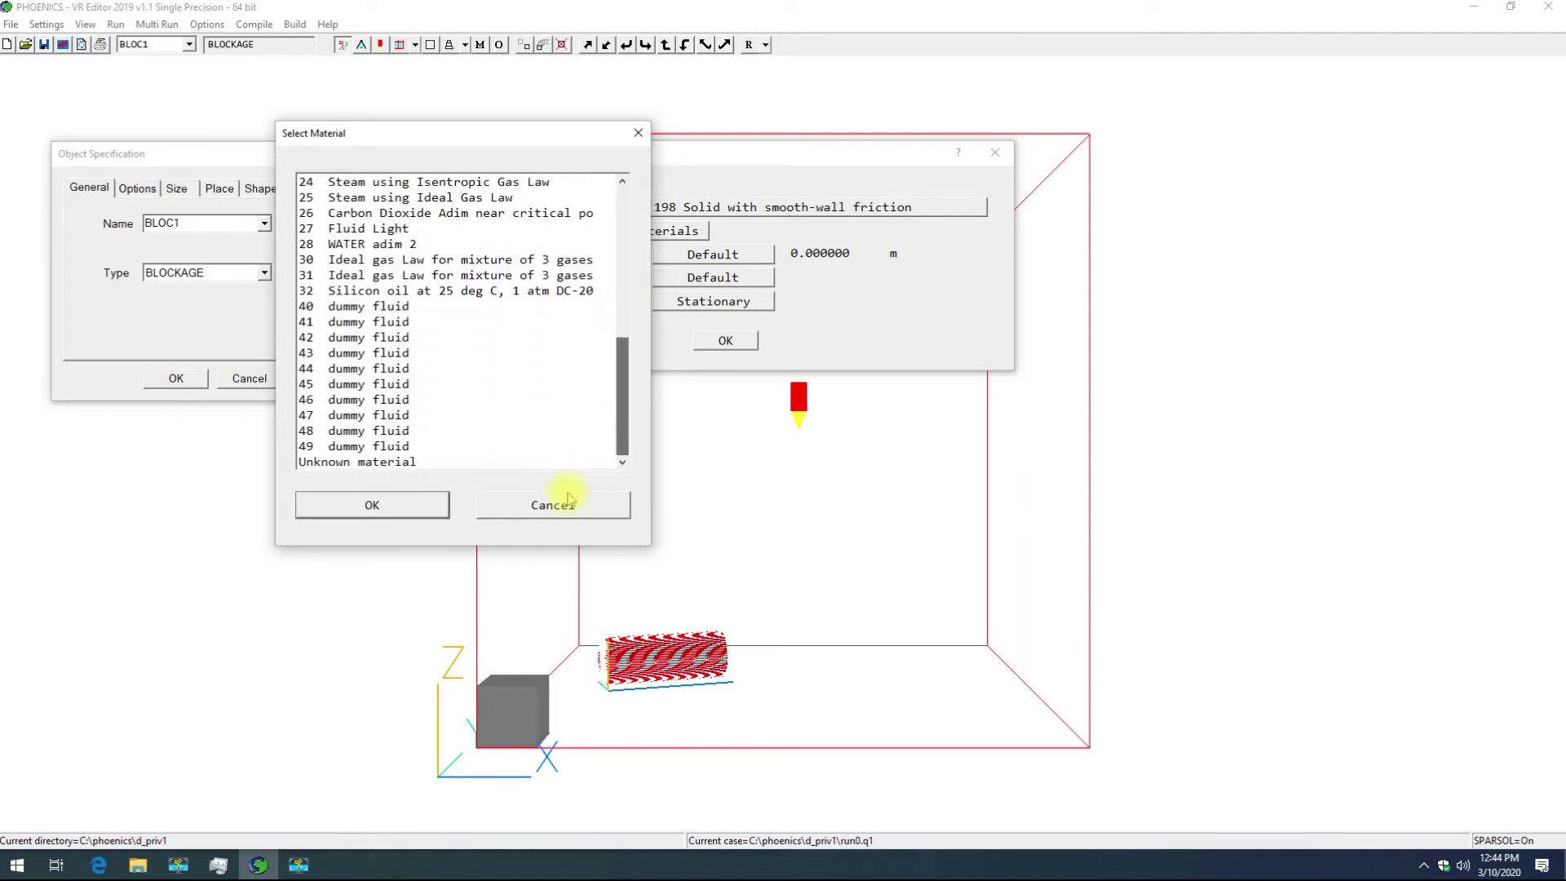
{"action": "left_click", "coordinate": [552, 504]}
Step: Review the Liquids available as blockage materials without selecting one
{"action": "left_click", "coordinate": [614, 230]}
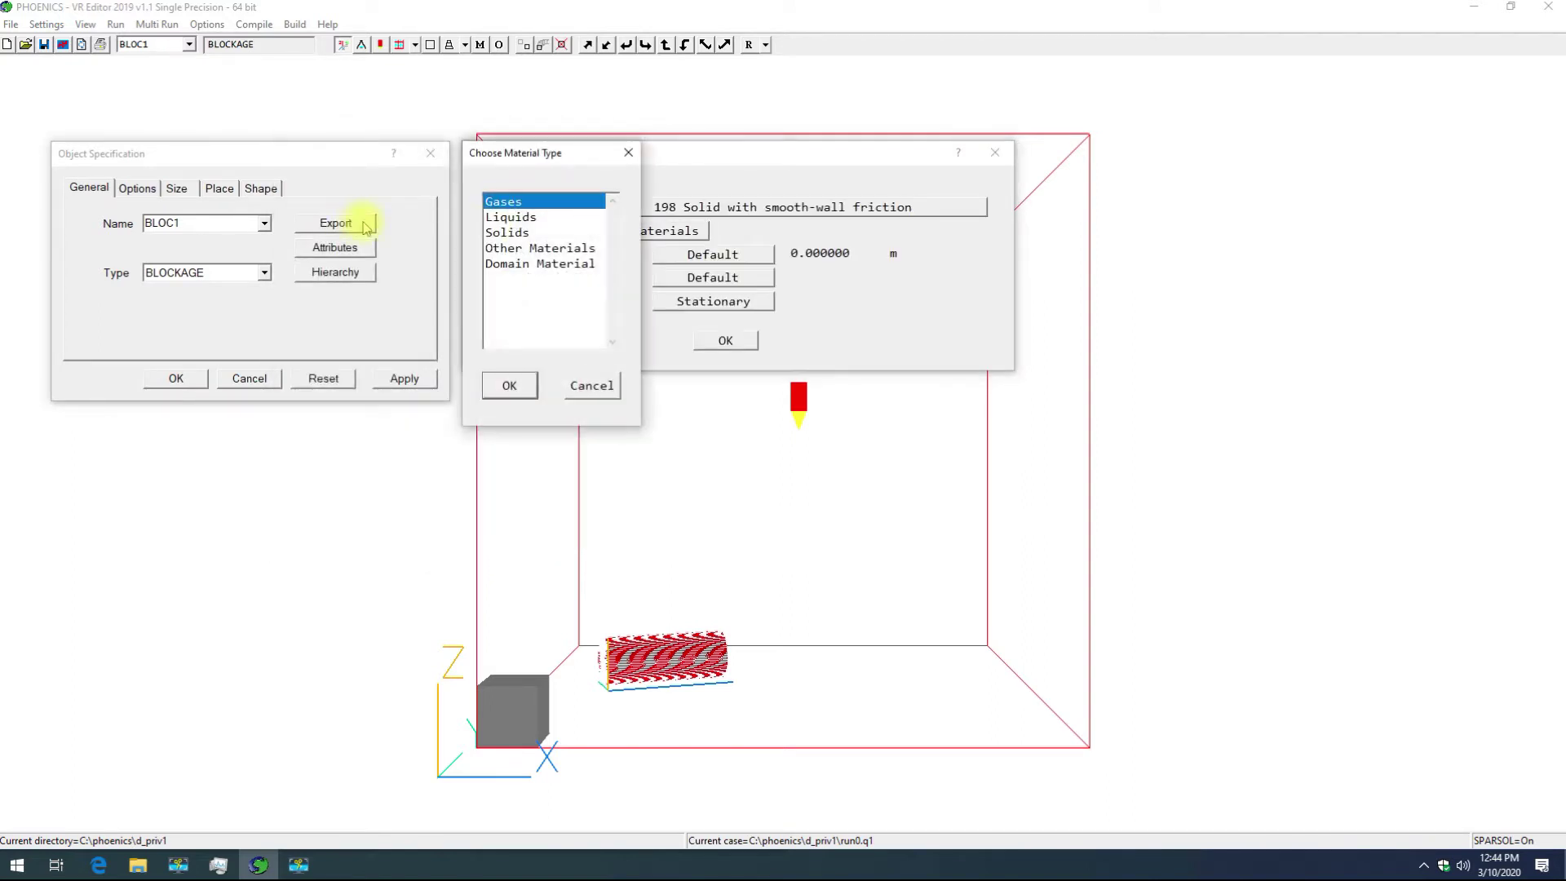
{"action": "left_click", "coordinate": [510, 217]}
{"action": "left_click", "coordinate": [510, 386]}
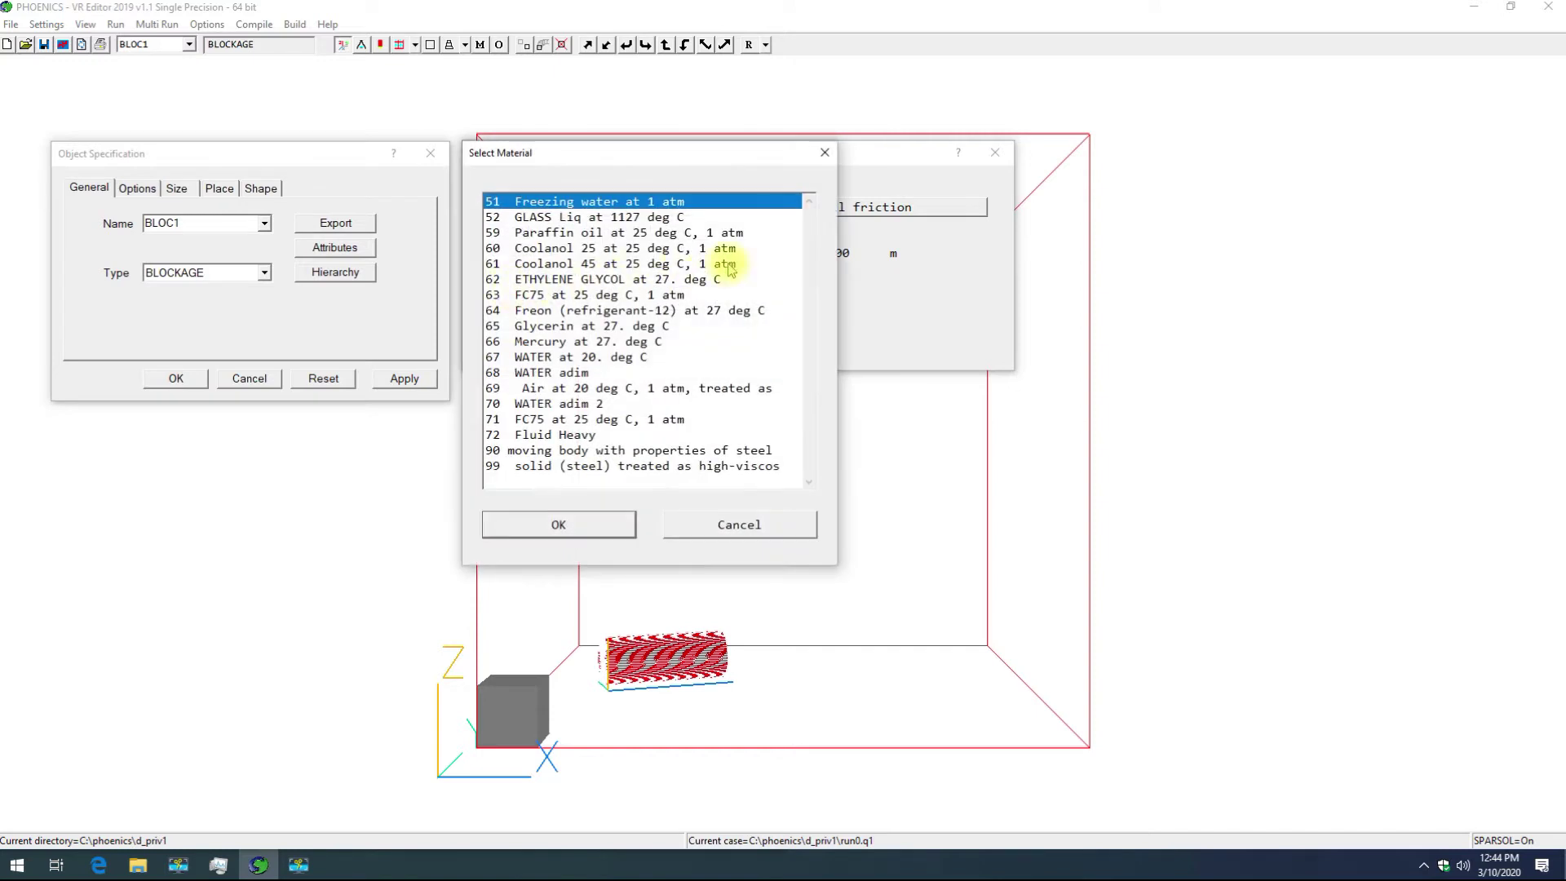
{"action": "left_click", "coordinate": [701, 522]}
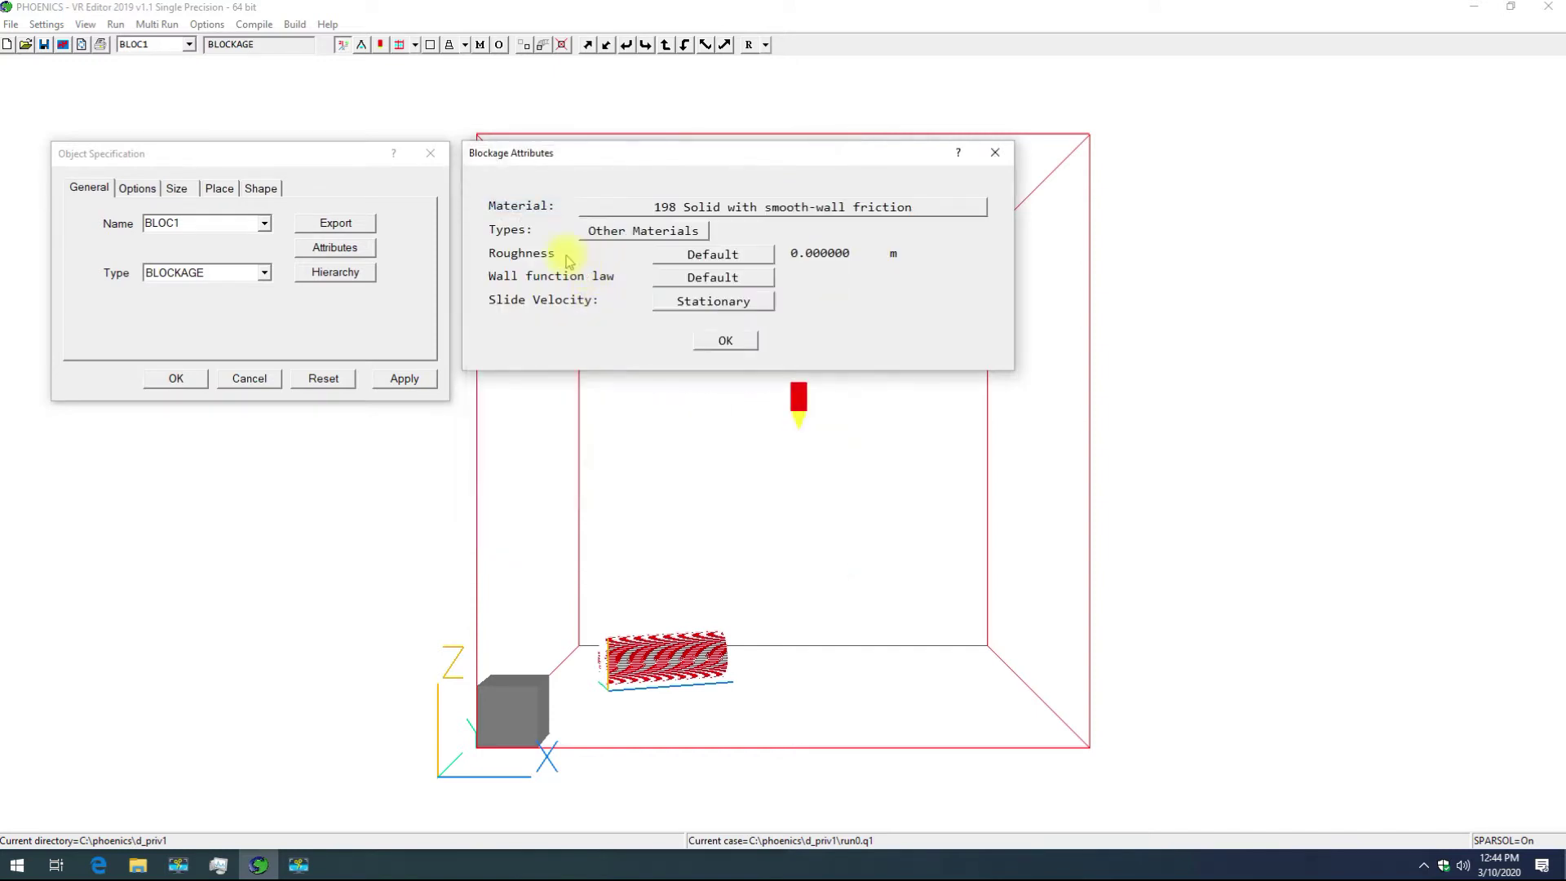
Step: Look through the full list of Solids offered for the blockage and keep the existing material
{"action": "left_click", "coordinate": [644, 231]}
{"action": "left_click", "coordinate": [507, 232]}
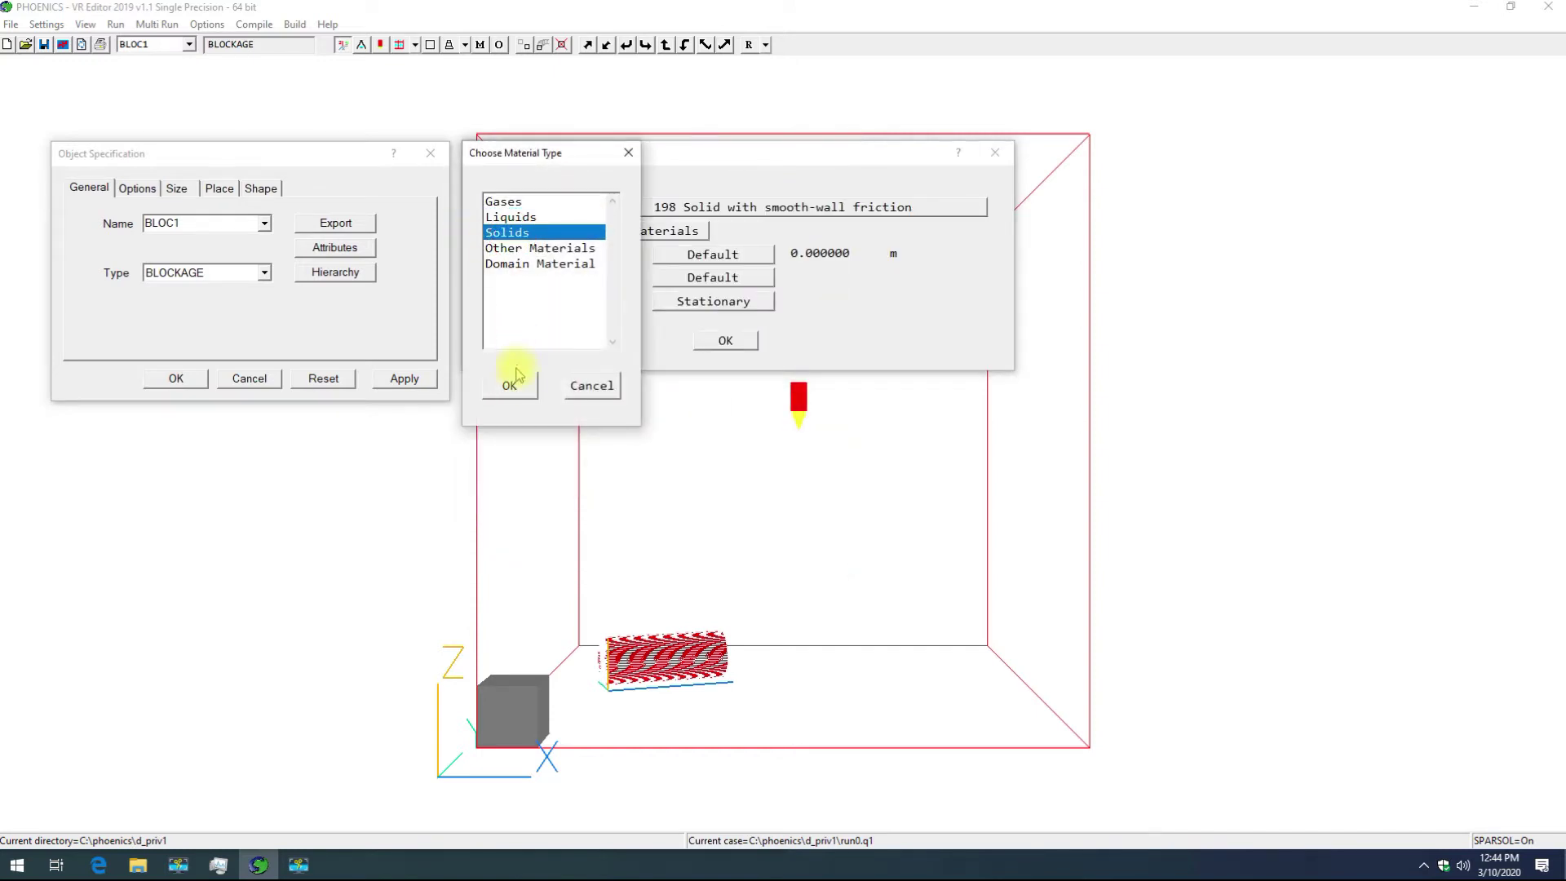
{"action": "left_click", "coordinate": [509, 384]}
{"action": "left_click_drag", "start_coordinate": [810, 227], "coordinate": [811, 437]}
{"action": "left_click", "coordinate": [738, 524]}
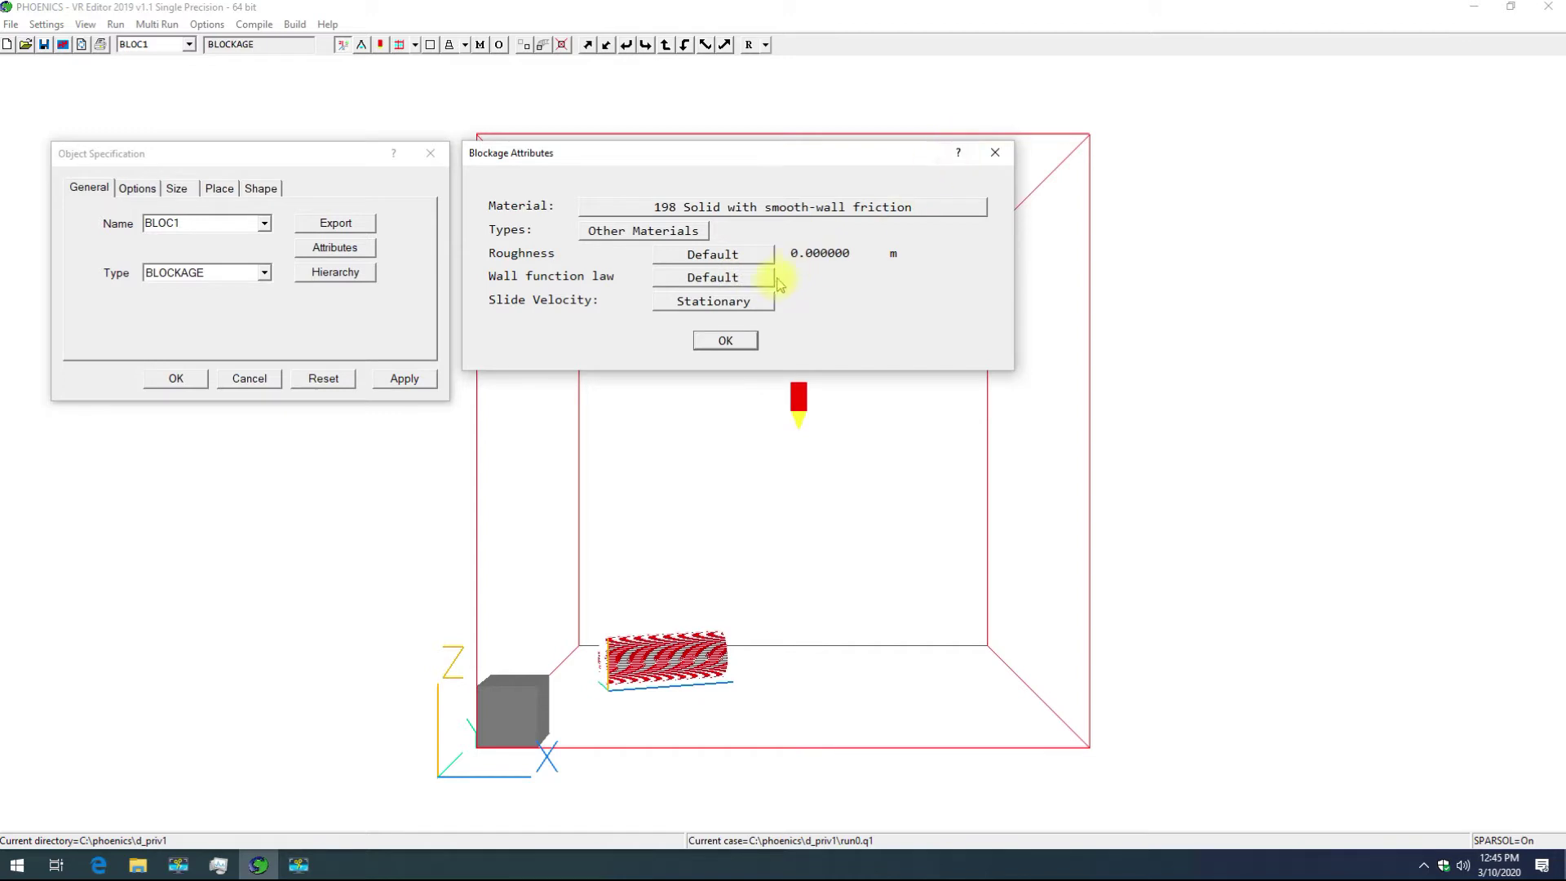
Step: Read the help entry on the blockage's wall function law, focusing on what the Default option uses
{"action": "left_click", "coordinate": [958, 155]}
{"action": "left_click", "coordinate": [718, 279]}
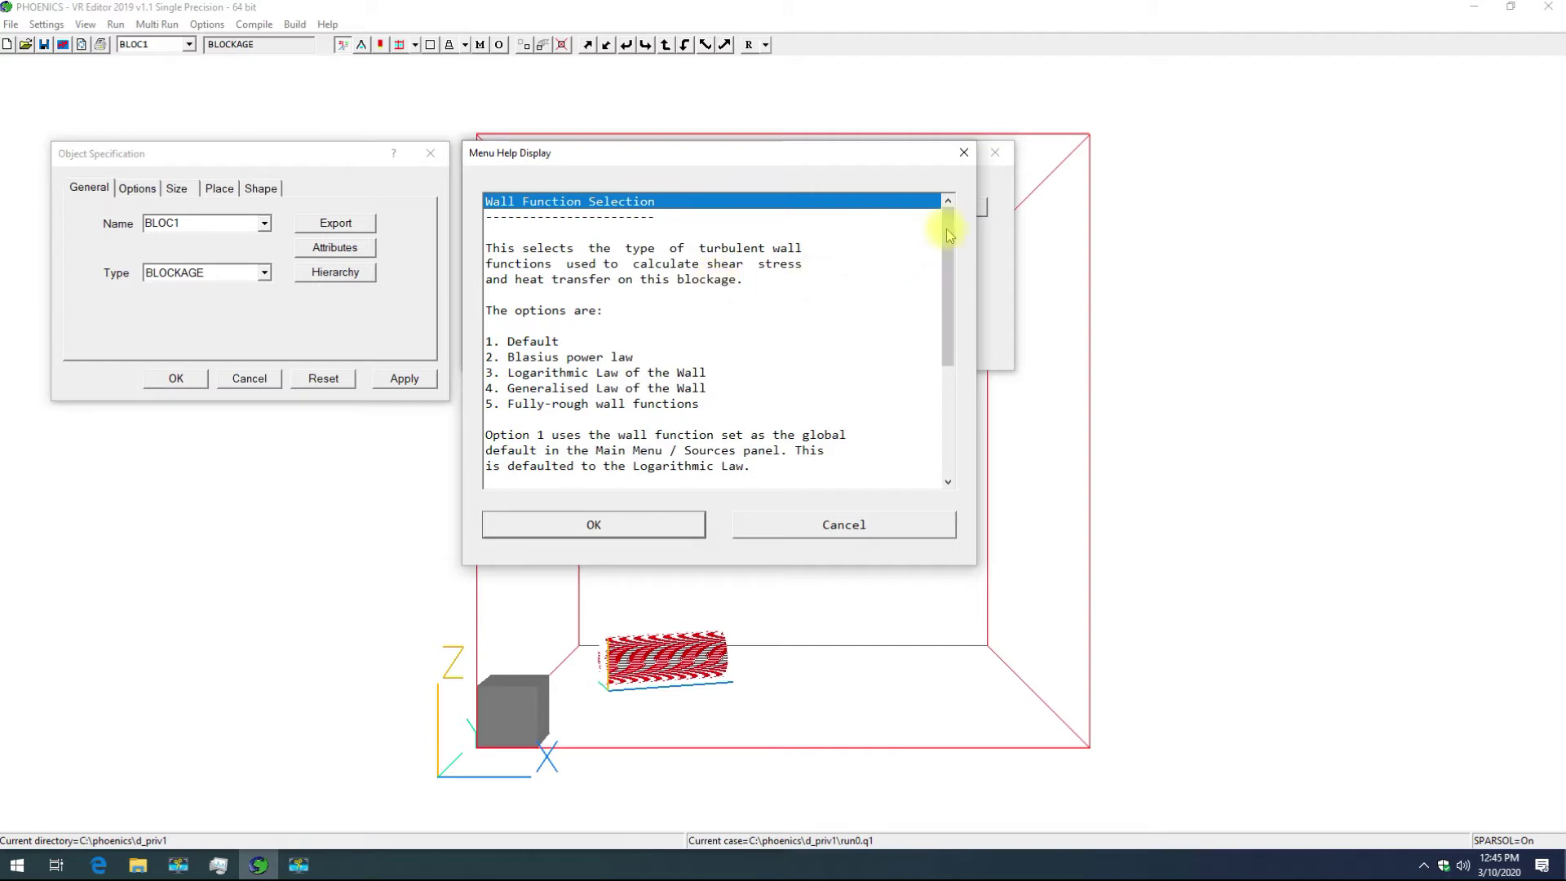
{"action": "left_click_drag", "start_coordinate": [946, 222], "coordinate": [949, 243]}
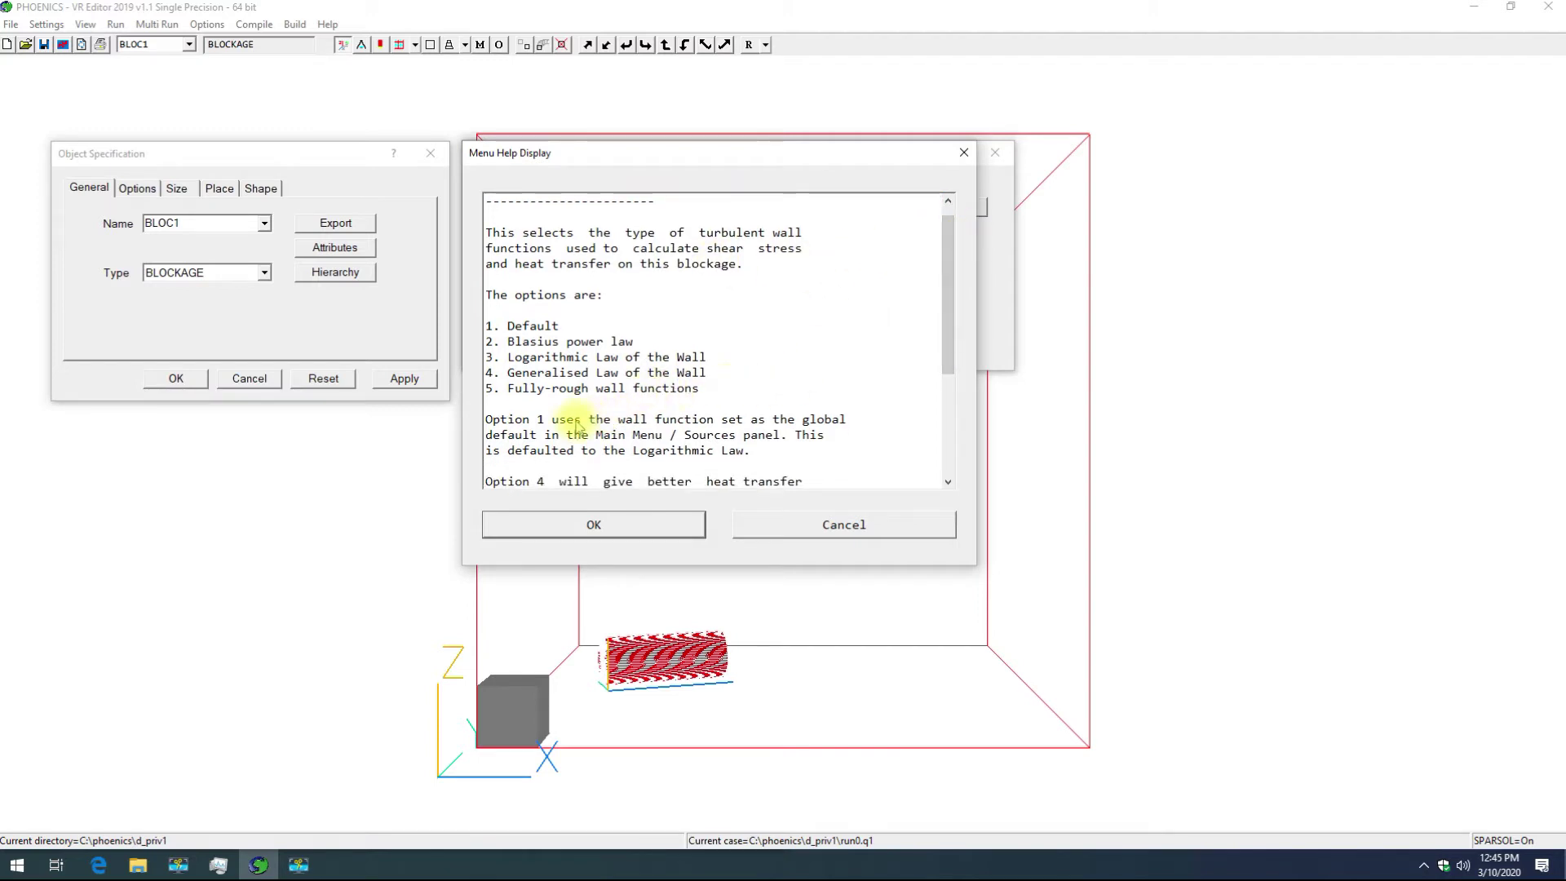
{"action": "left_click", "coordinate": [486, 420]}
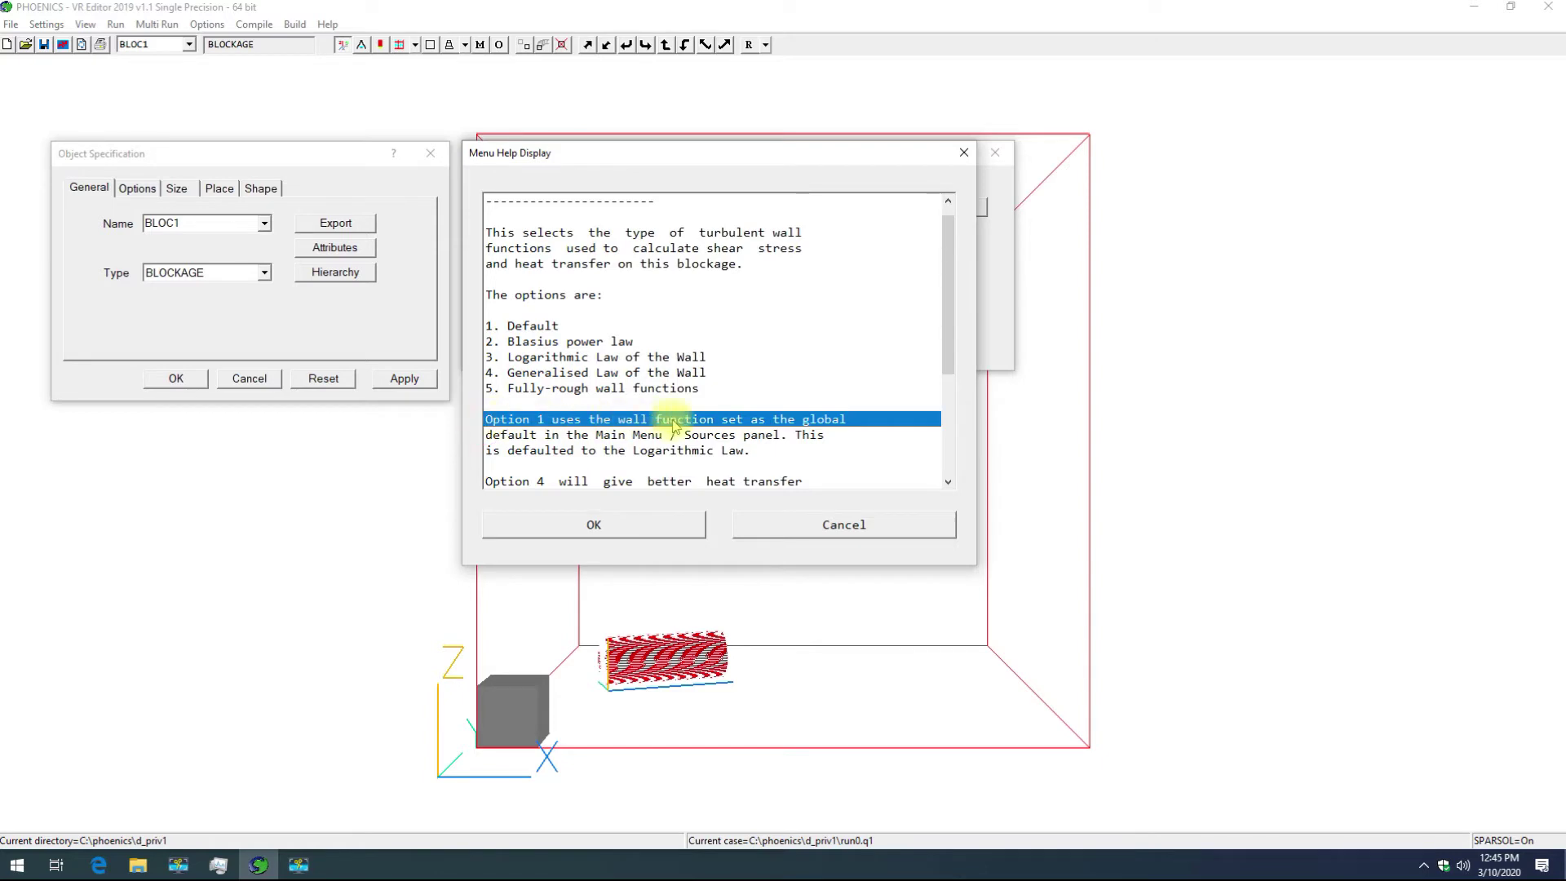
{"action": "left_click", "coordinate": [493, 435]}
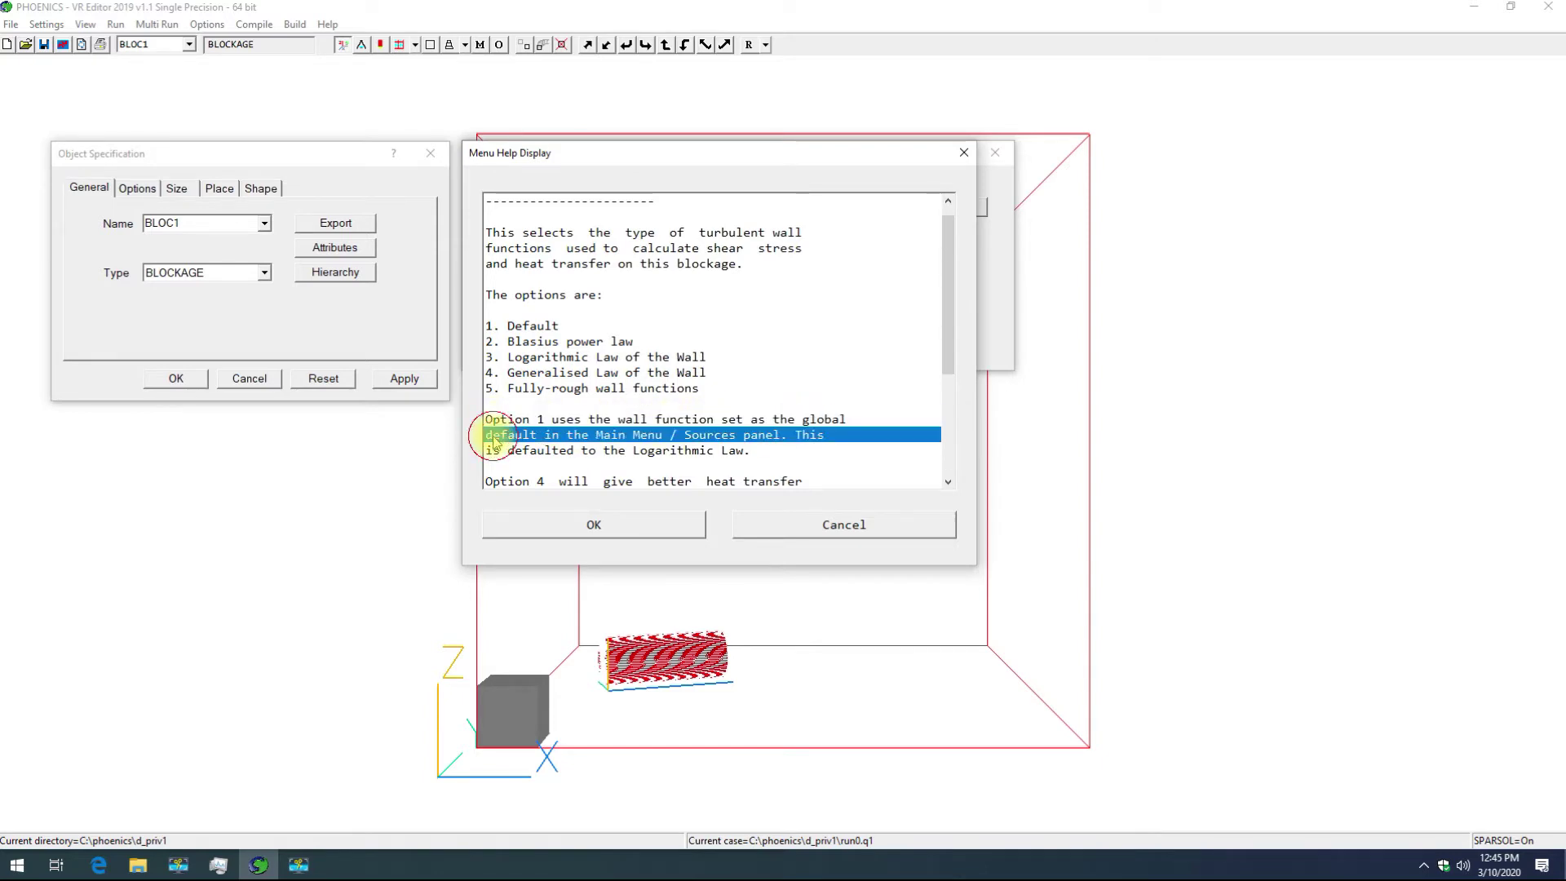
{"action": "left_click", "coordinate": [494, 451]}
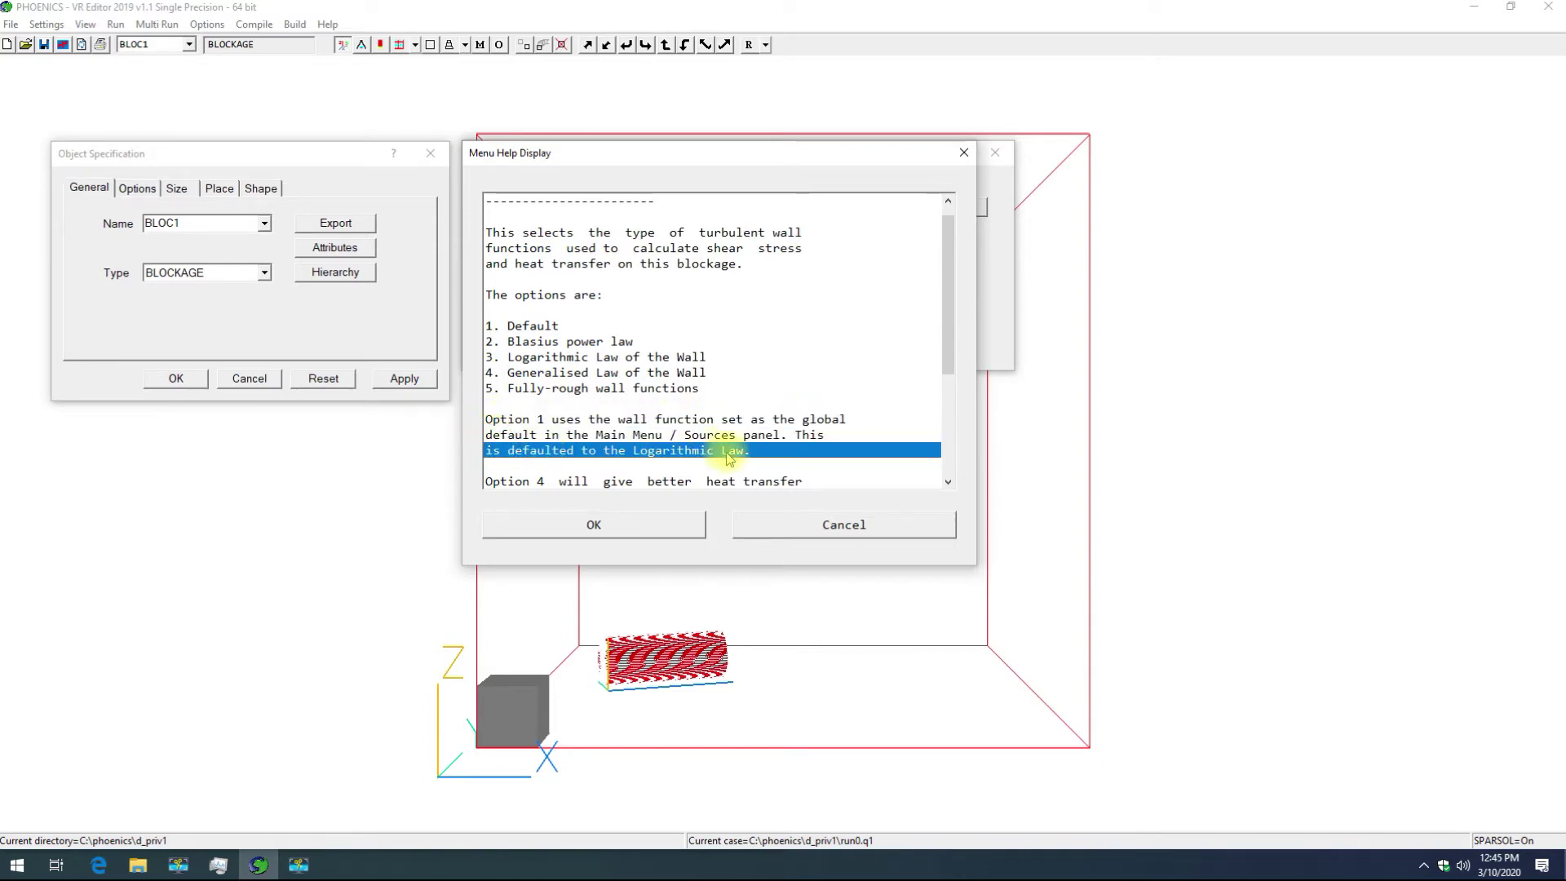
{"action": "left_click", "coordinate": [697, 526]}
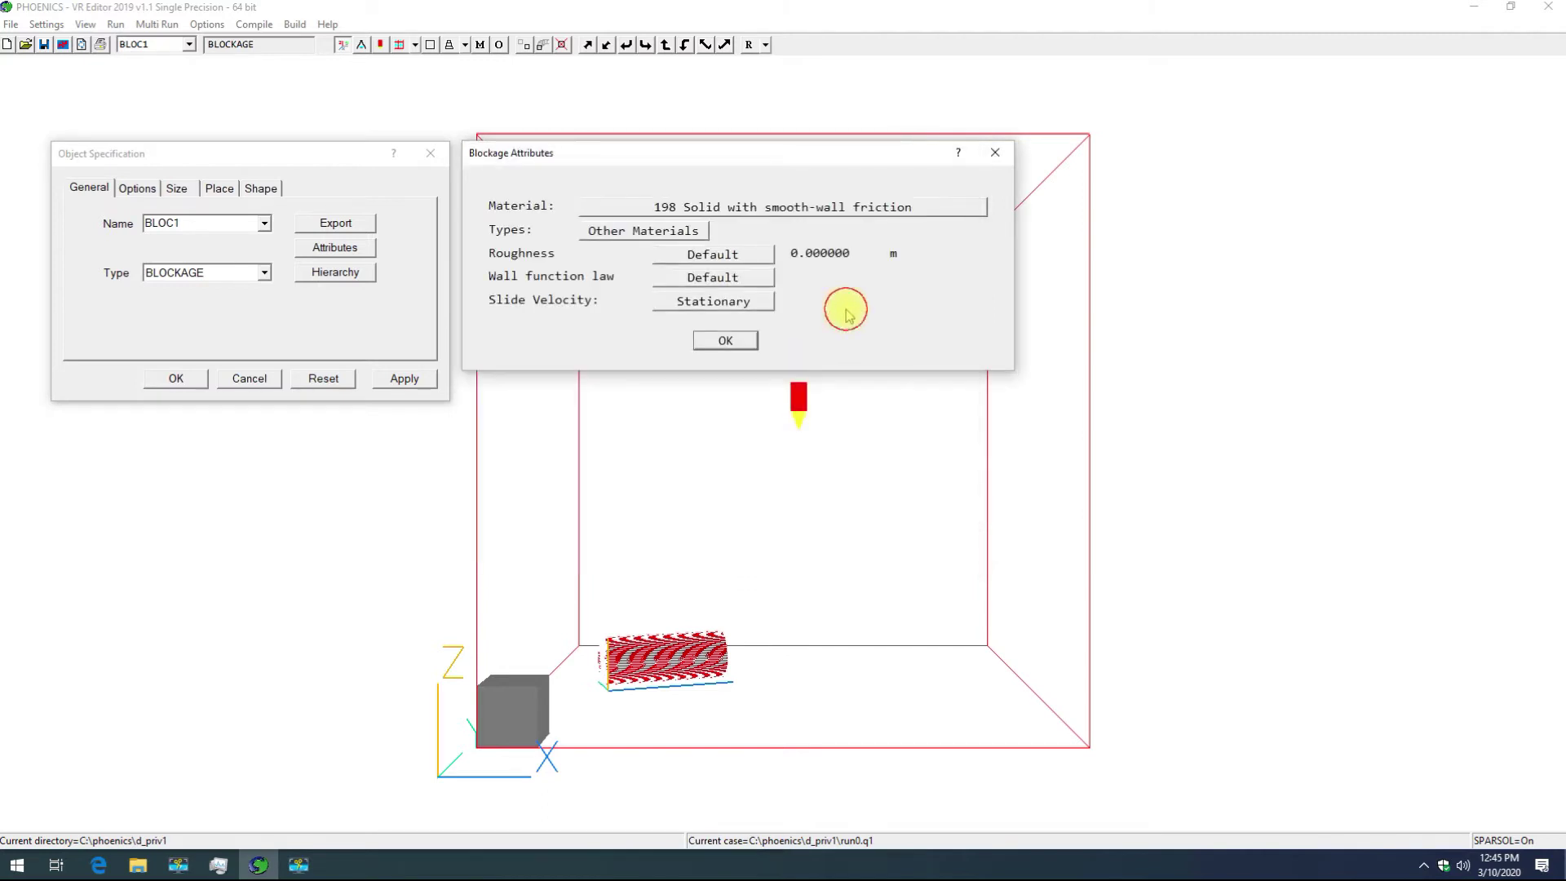
Step: Check the blockage's slide velocity options without changing them and close its attributes
{"action": "left_click", "coordinate": [722, 307]}
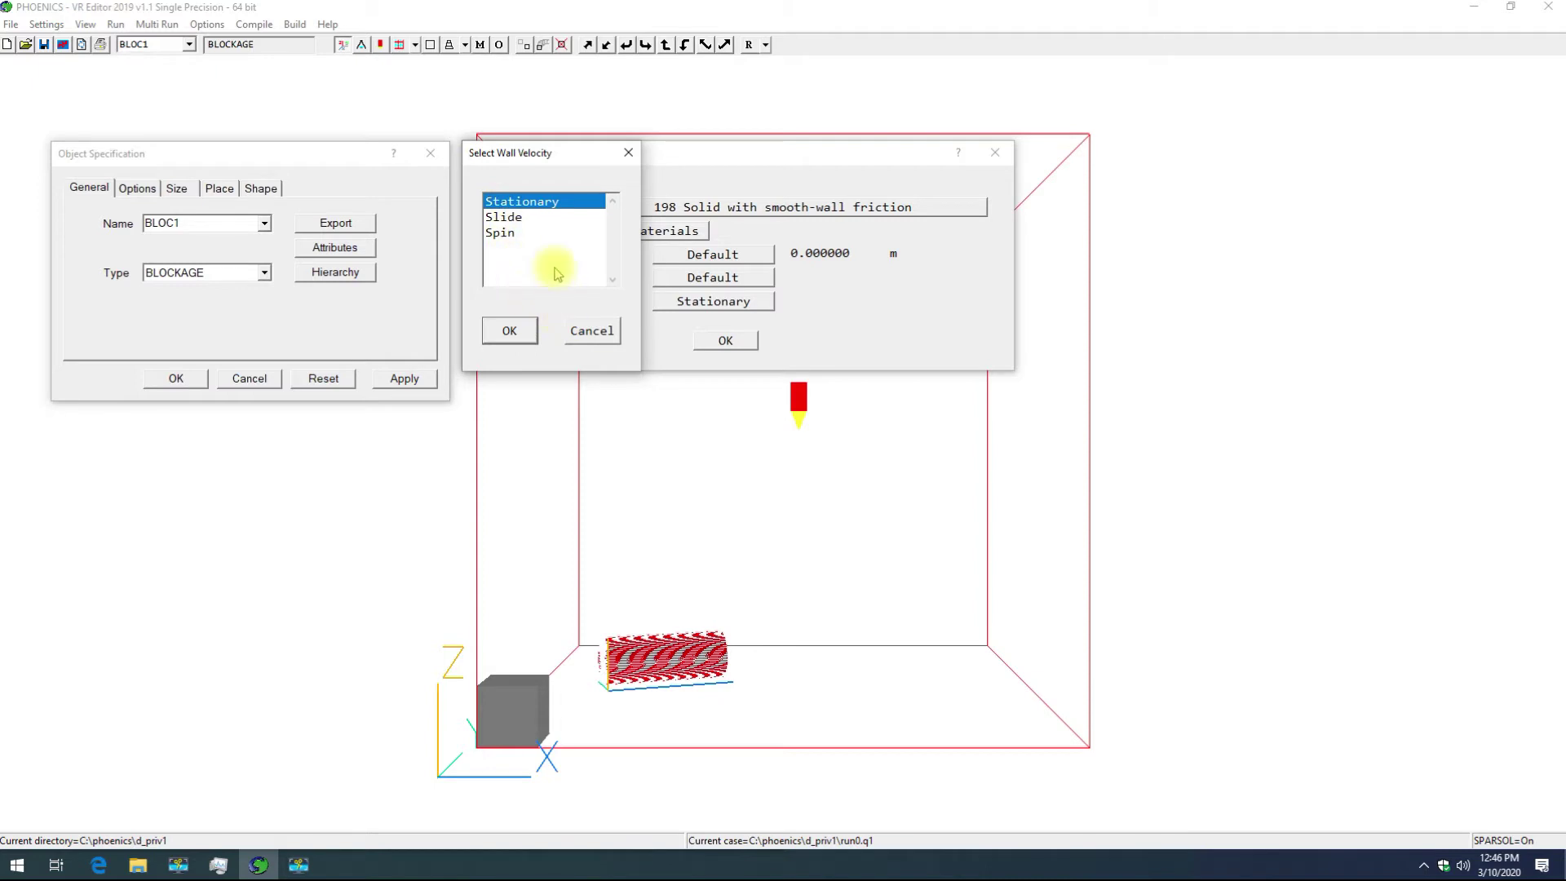
{"action": "left_click", "coordinate": [582, 333]}
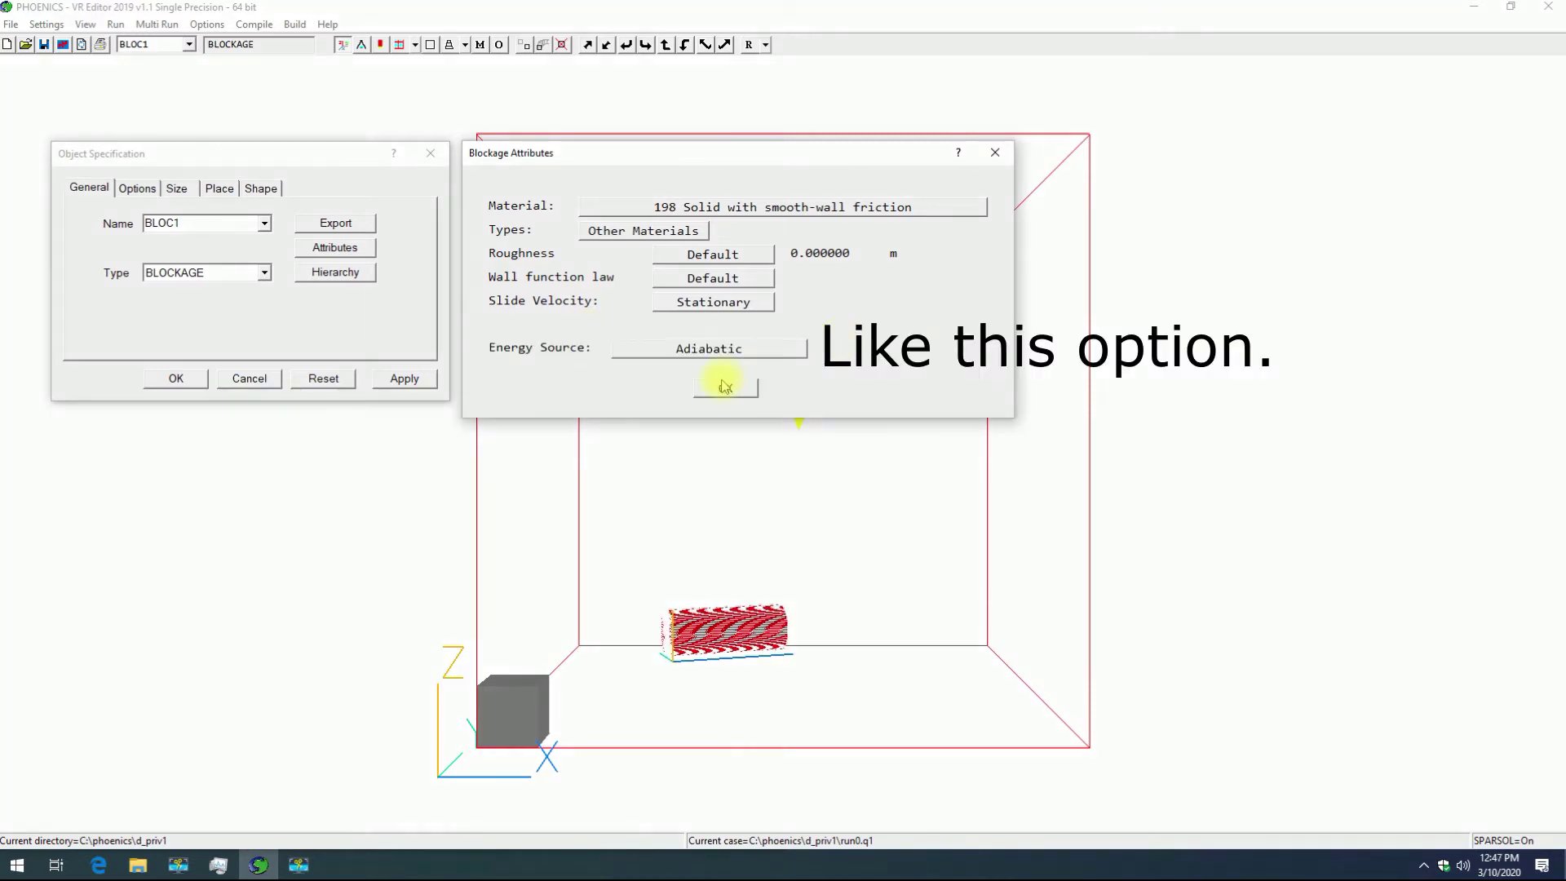
{"action": "left_click", "coordinate": [725, 389]}
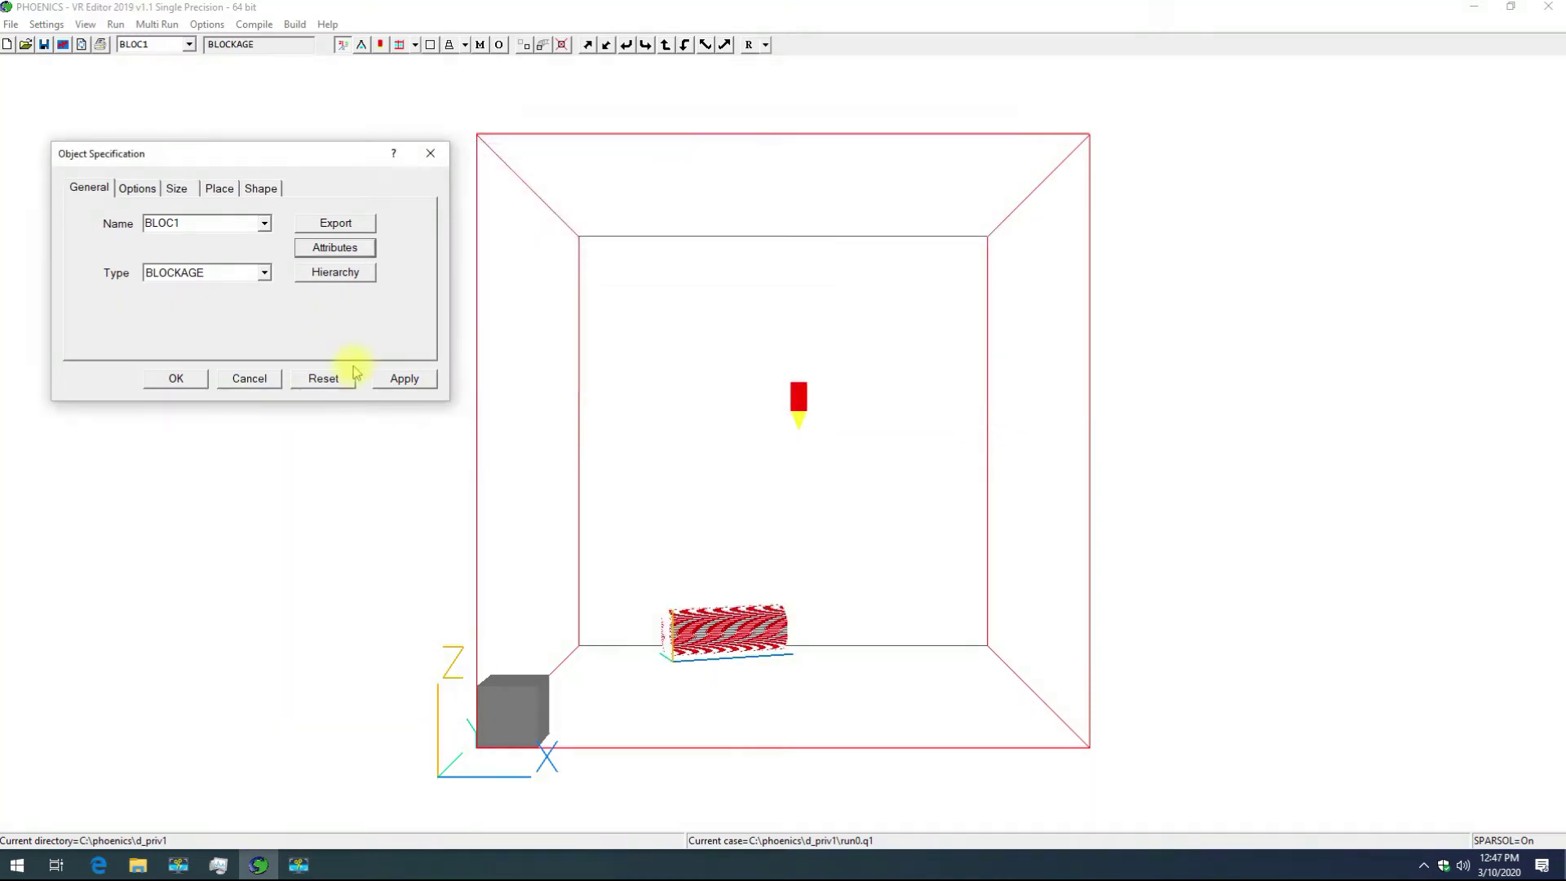
Step: Change the BLOC1 object's type to INLET lying in the Z plane and apply it
{"action": "left_click", "coordinate": [265, 273]}
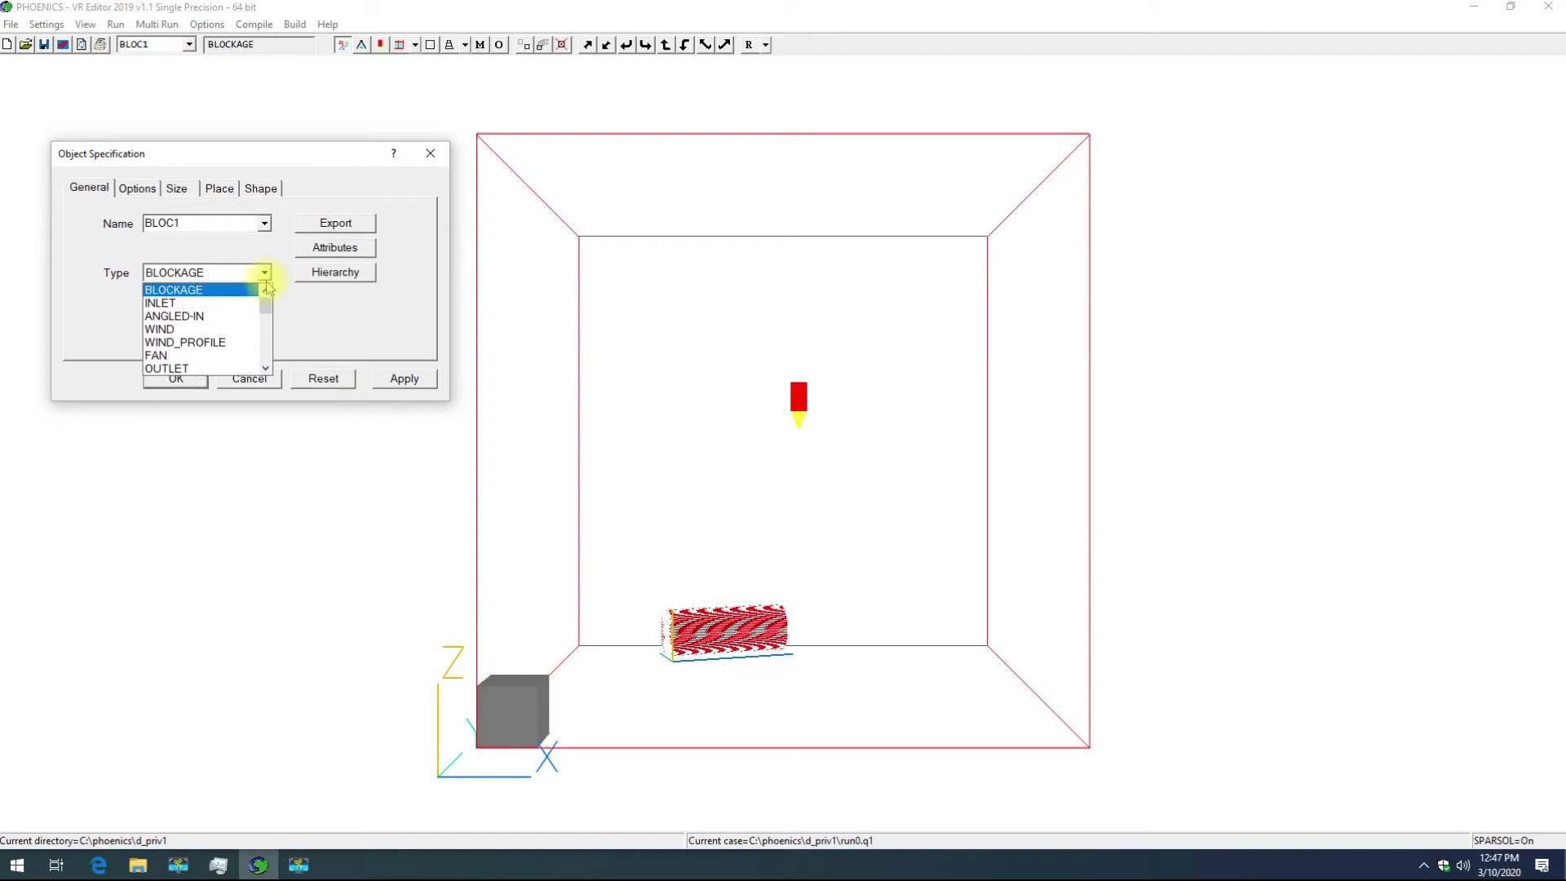
{"action": "left_click", "coordinate": [220, 303]}
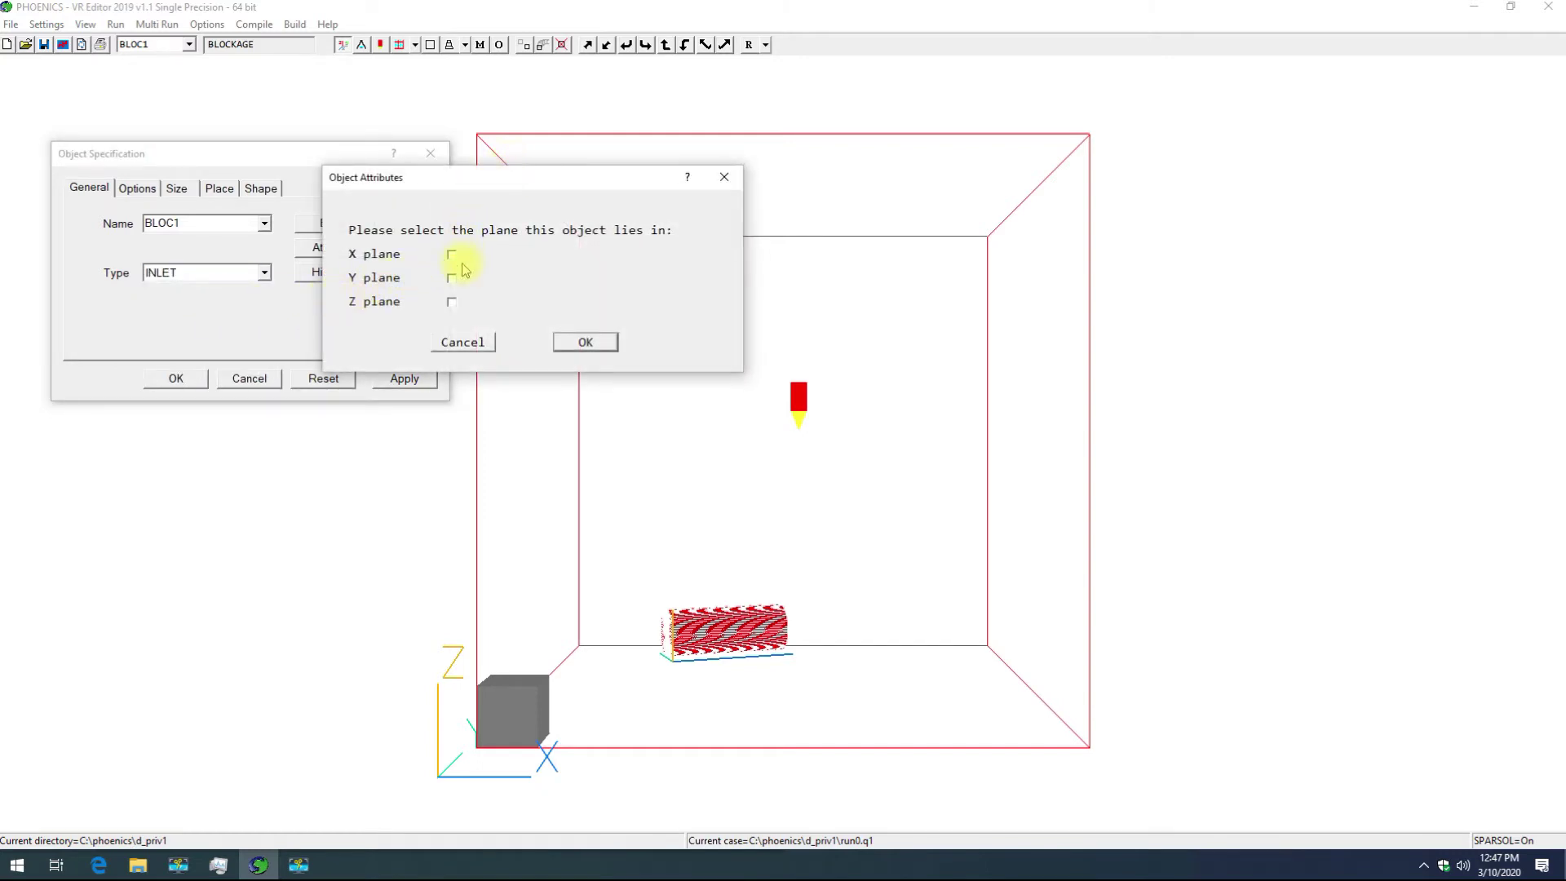
{"action": "left_click", "coordinate": [452, 302]}
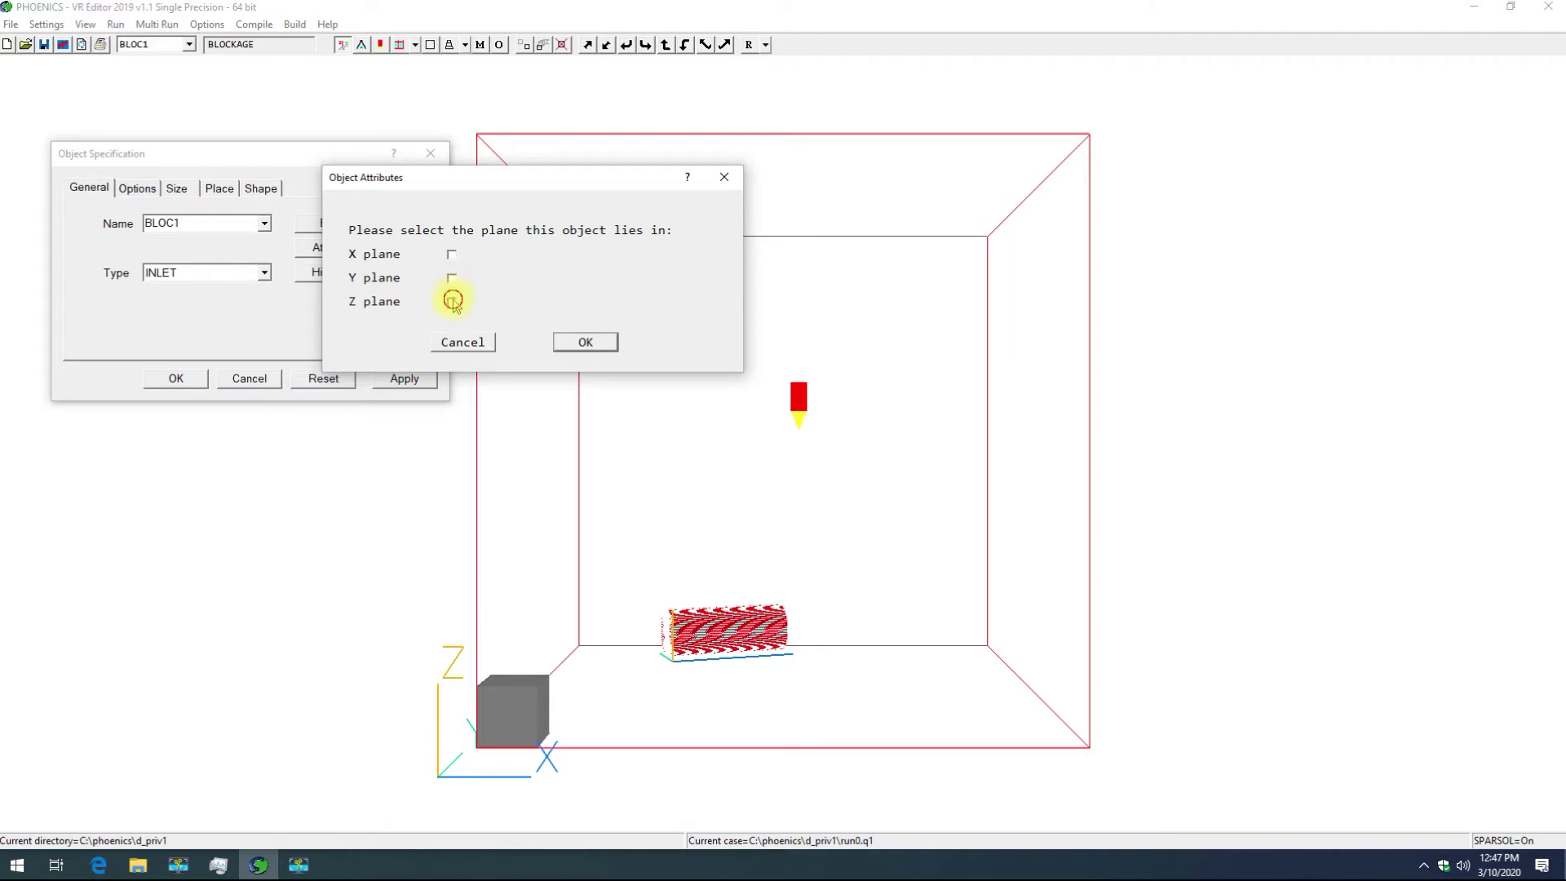
{"action": "left_click", "coordinate": [581, 340]}
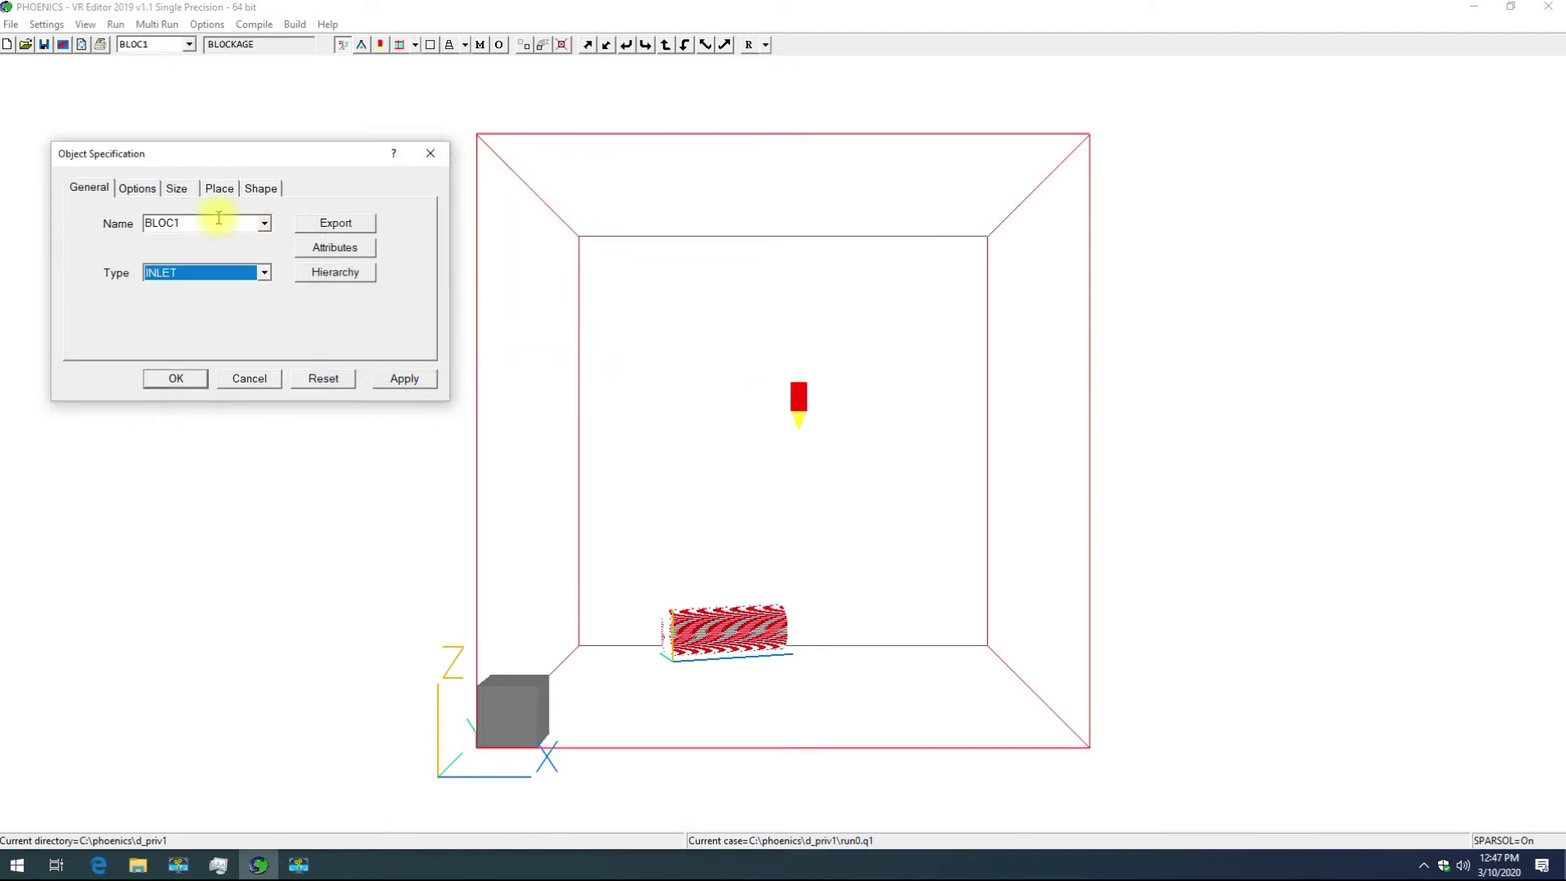
{"action": "left_click", "coordinate": [405, 378]}
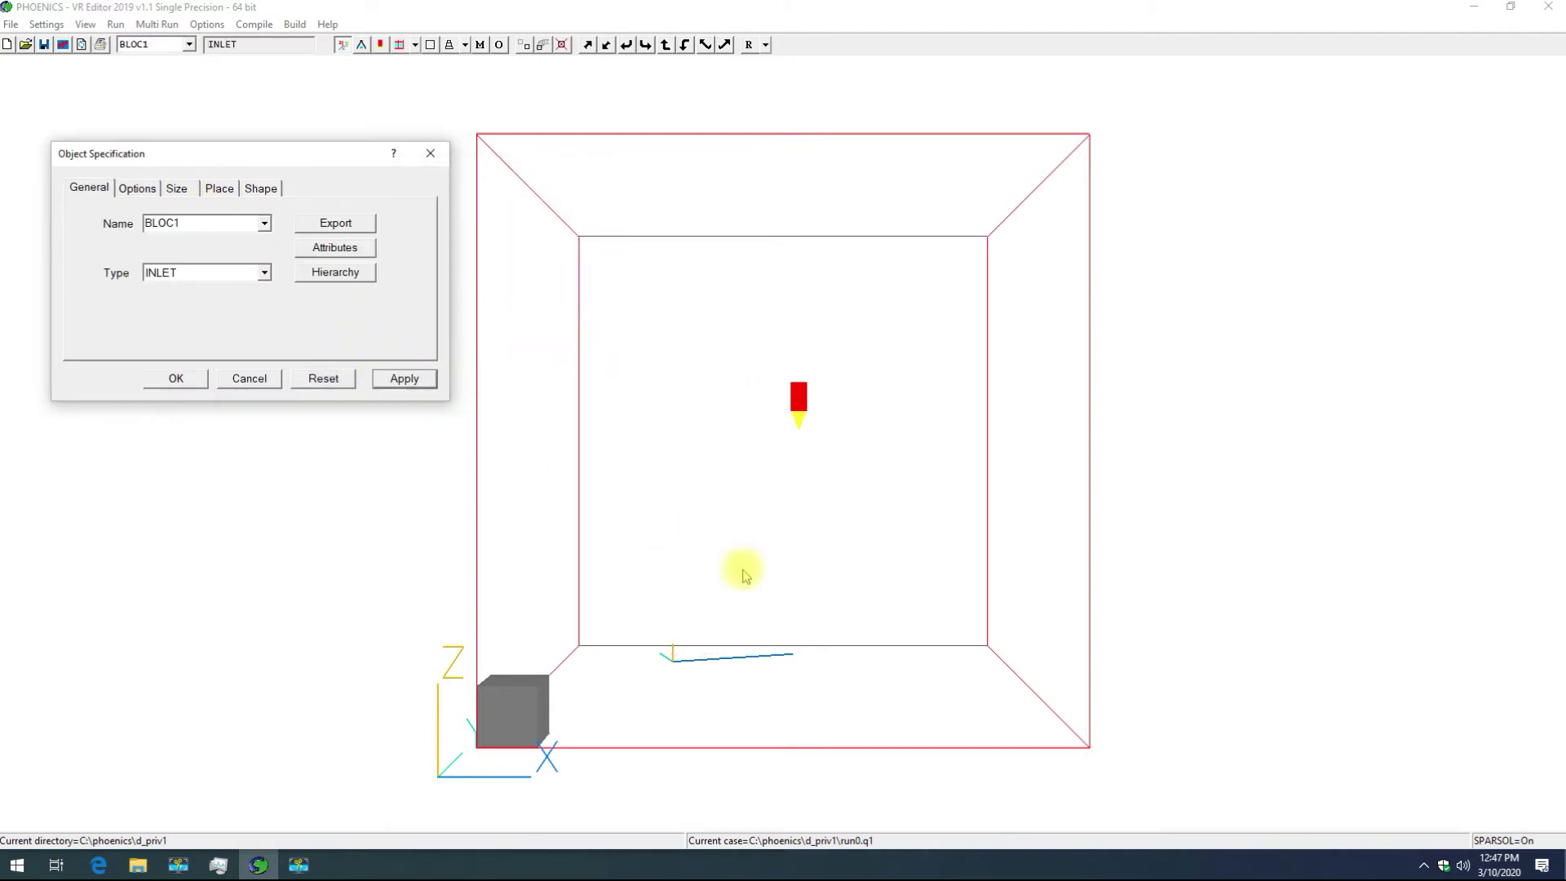
{"action": "left_click_drag", "start_coordinate": [742, 576], "coordinate": [790, 716]}
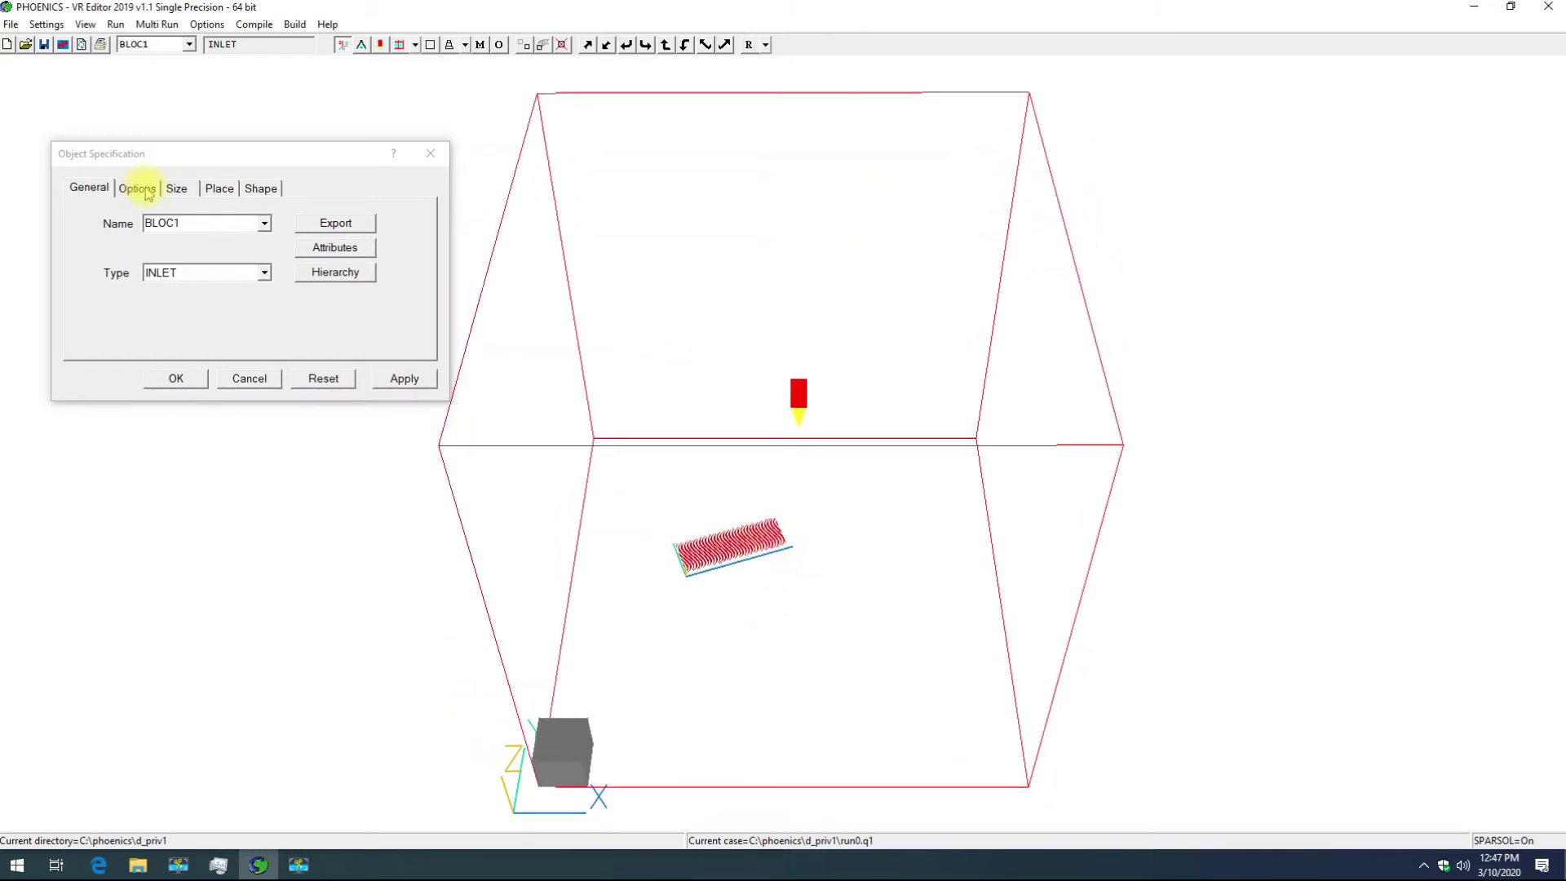
Step: Inspect the inlet's attributes, including the velocity method options and the turbulence intensity, without changing them
{"action": "left_click", "coordinate": [317, 248]}
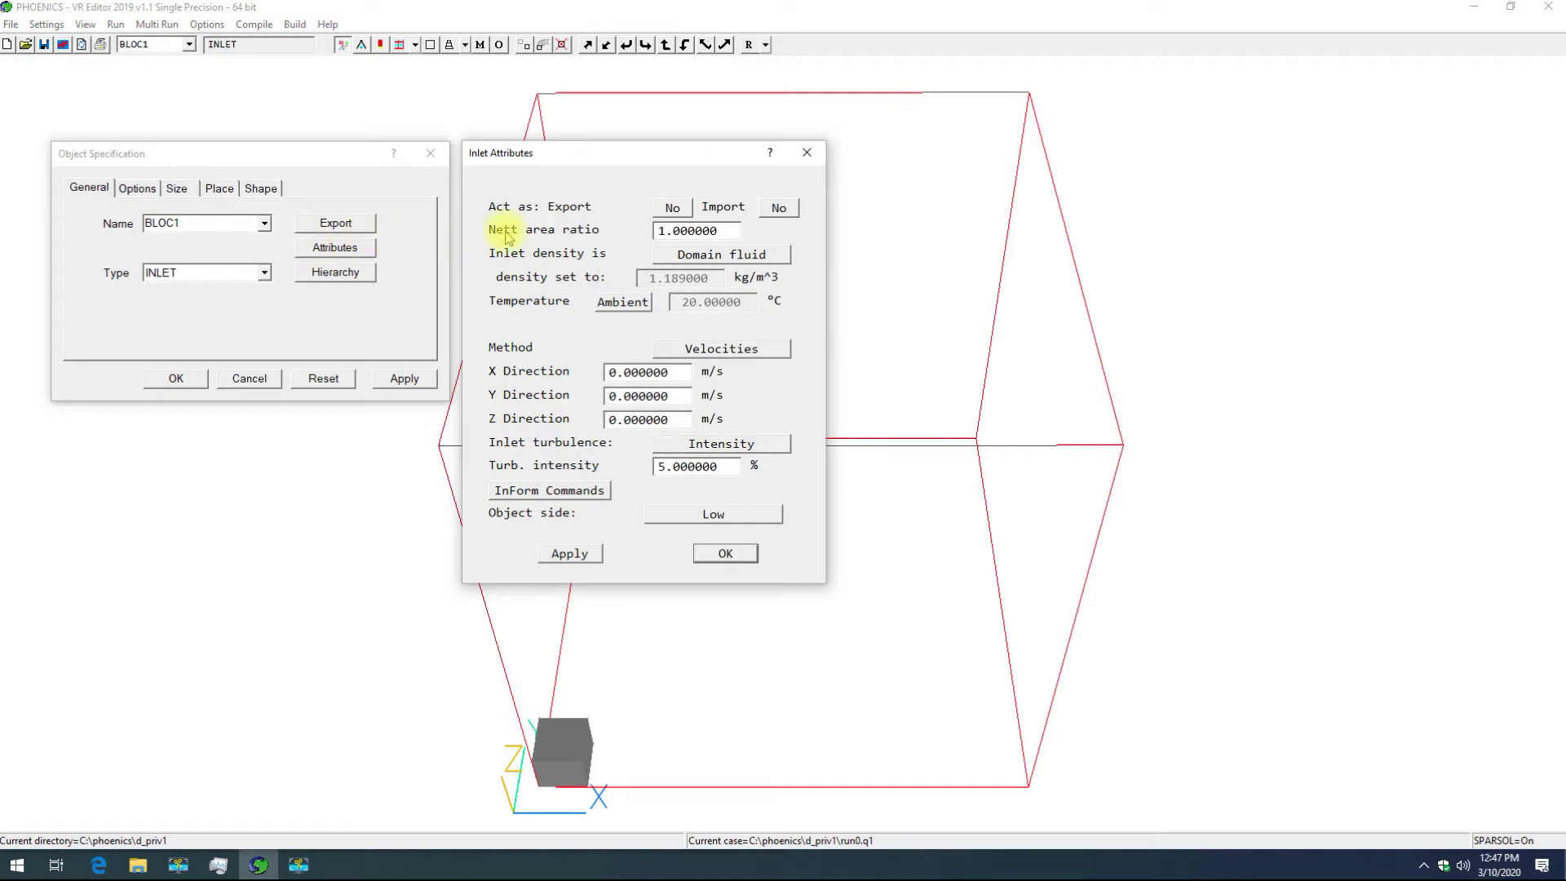
{"action": "left_click_drag", "start_coordinate": [603, 159], "coordinate": [416, 132]}
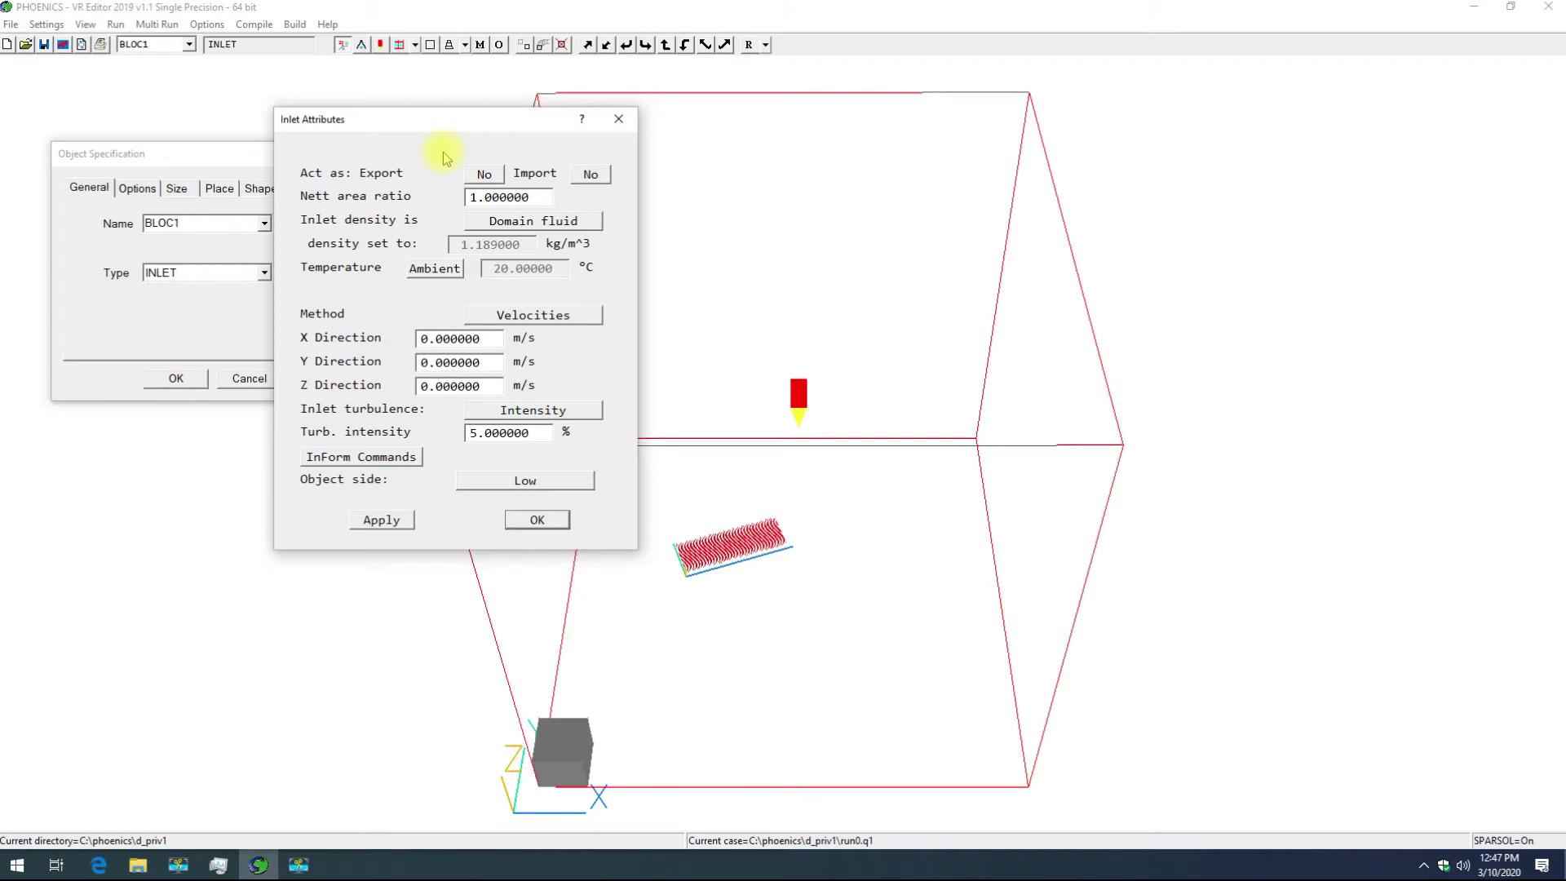
{"action": "left_click", "coordinate": [473, 315]}
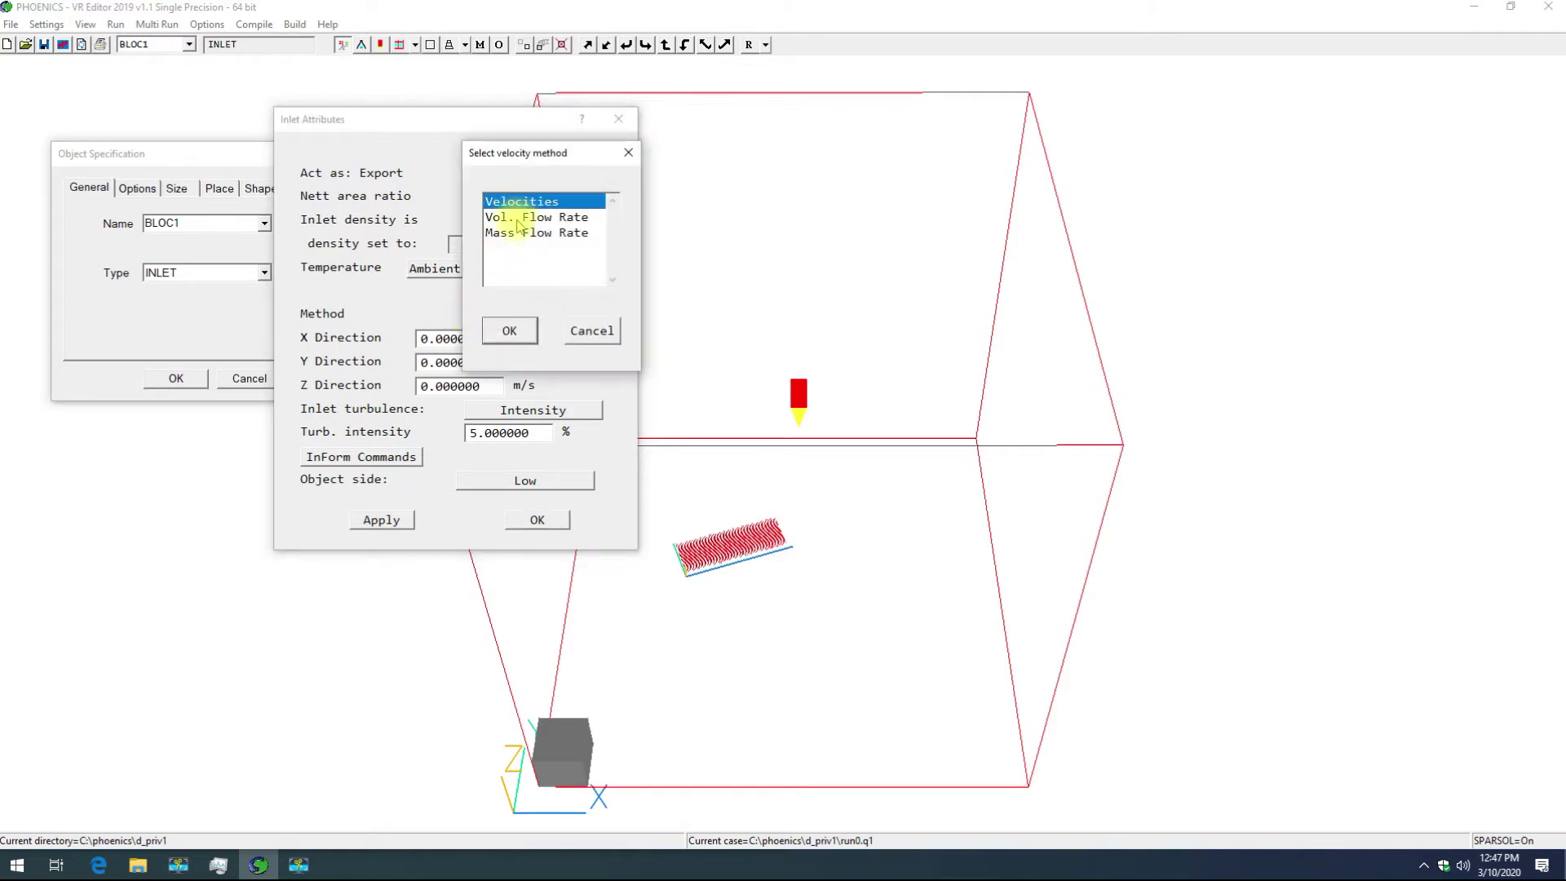
{"action": "left_click", "coordinate": [586, 330]}
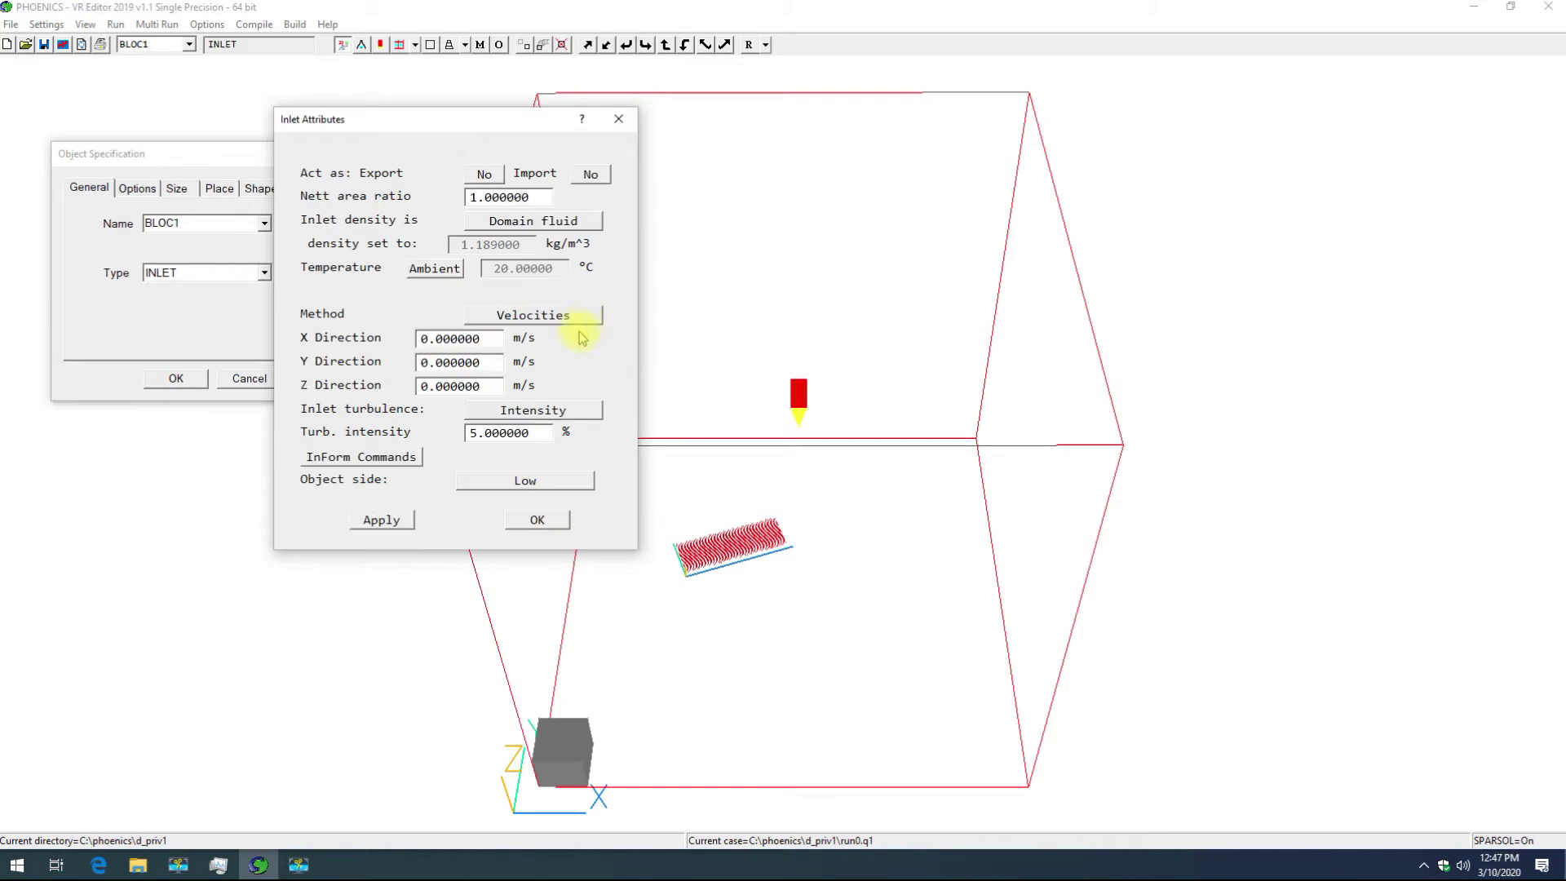
{"action": "left_click_drag", "start_coordinate": [550, 431], "coordinate": [456, 432]}
Step: Read the help entry on the inlet's Act as Export setting
{"action": "left_click", "coordinate": [582, 119]}
{"action": "left_click", "coordinate": [491, 180]}
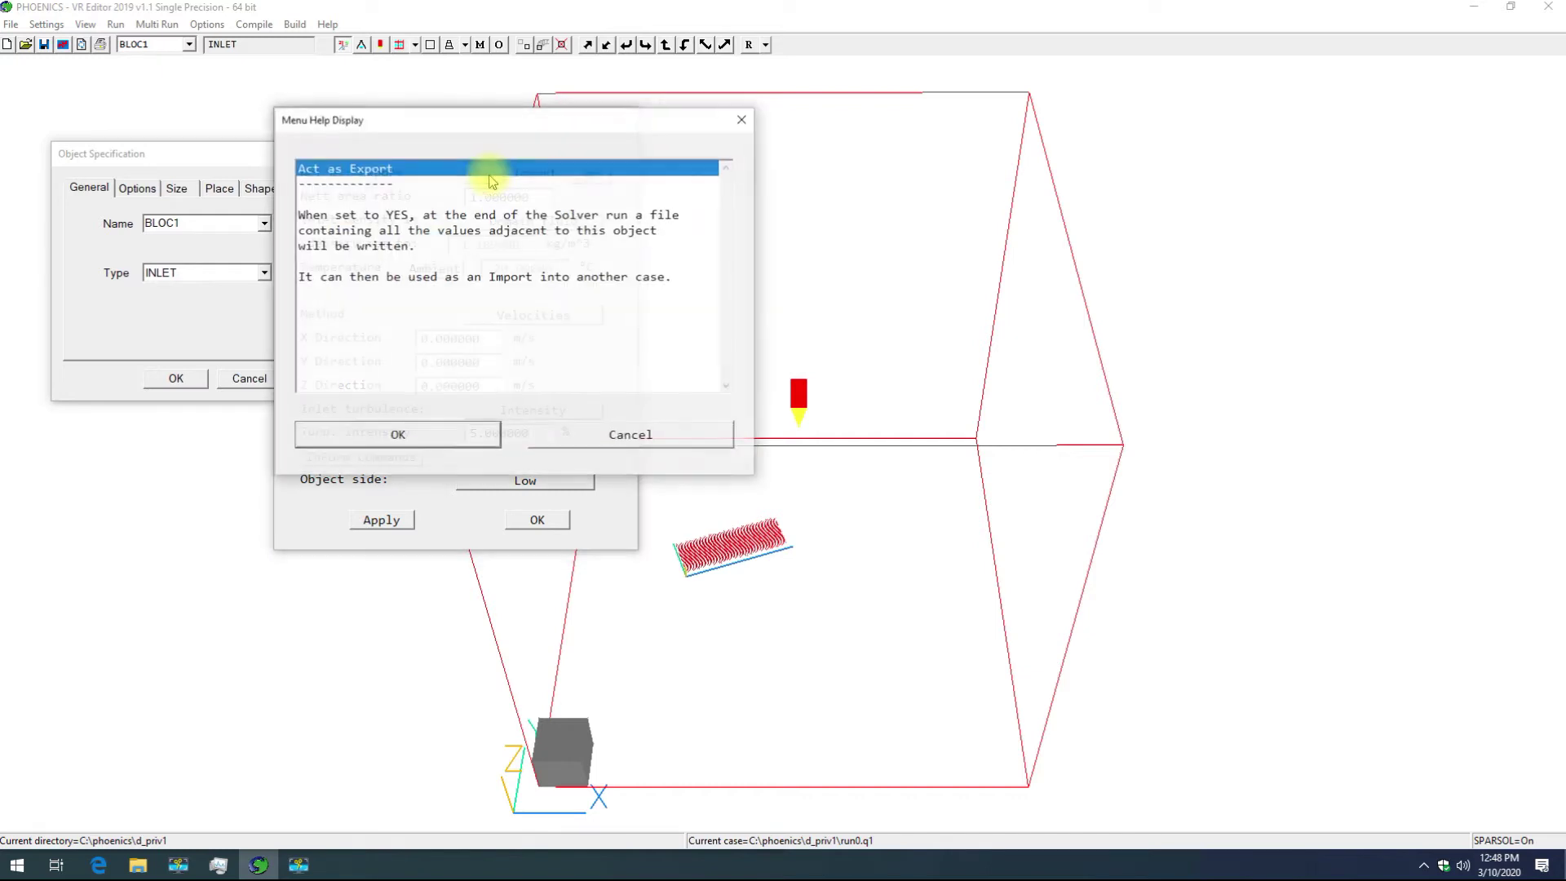
{"action": "left_click", "coordinate": [486, 434]}
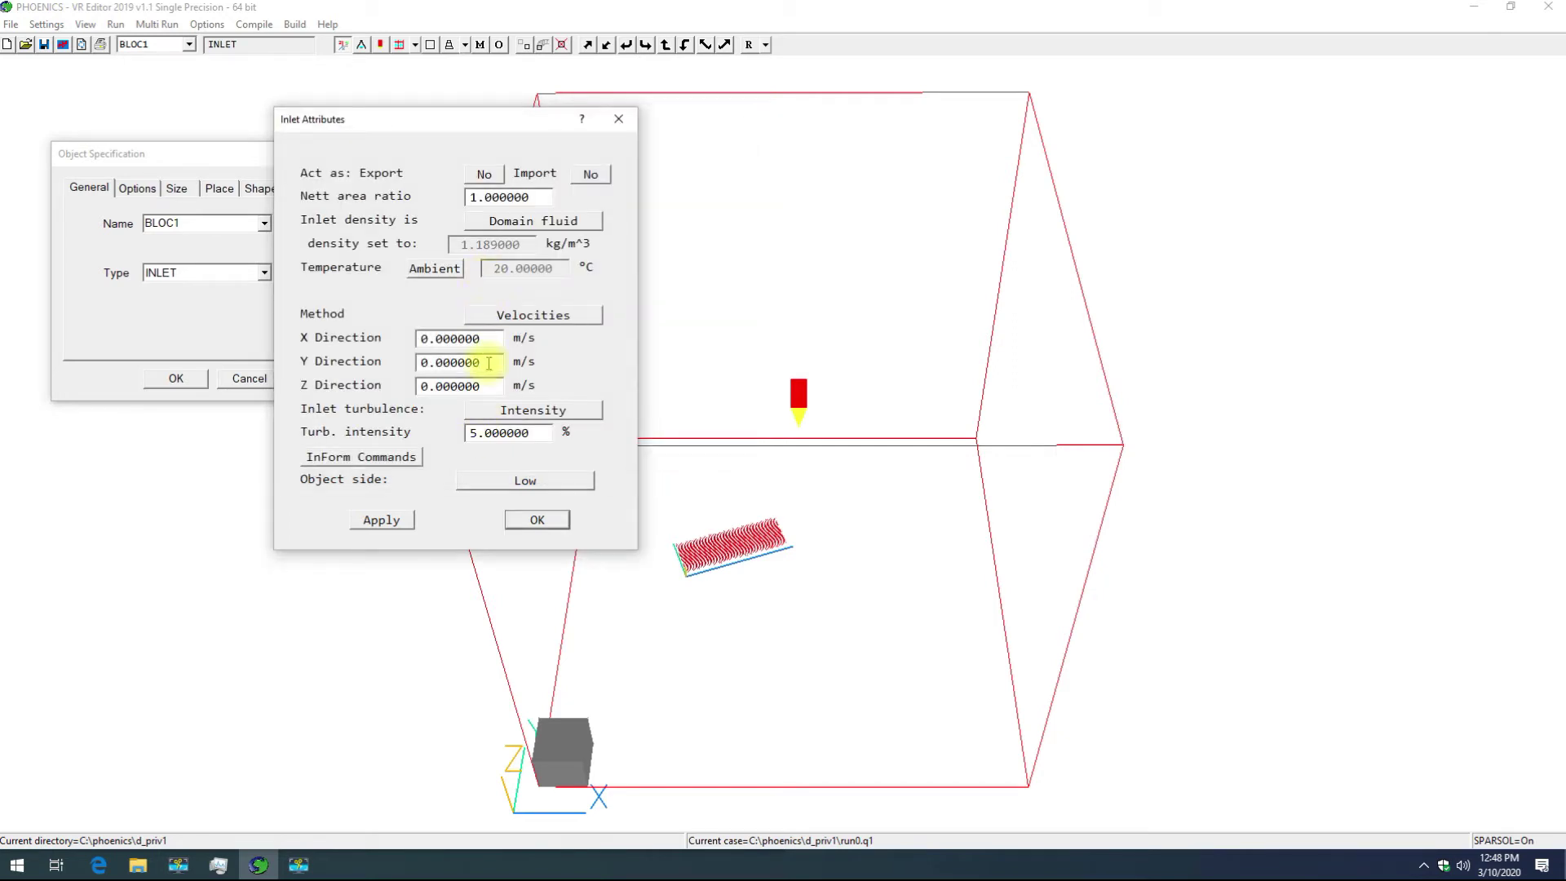
Step: Check the inlet's object side options and close its attributes, accepting the zero velocity components
{"action": "left_click", "coordinate": [471, 487]}
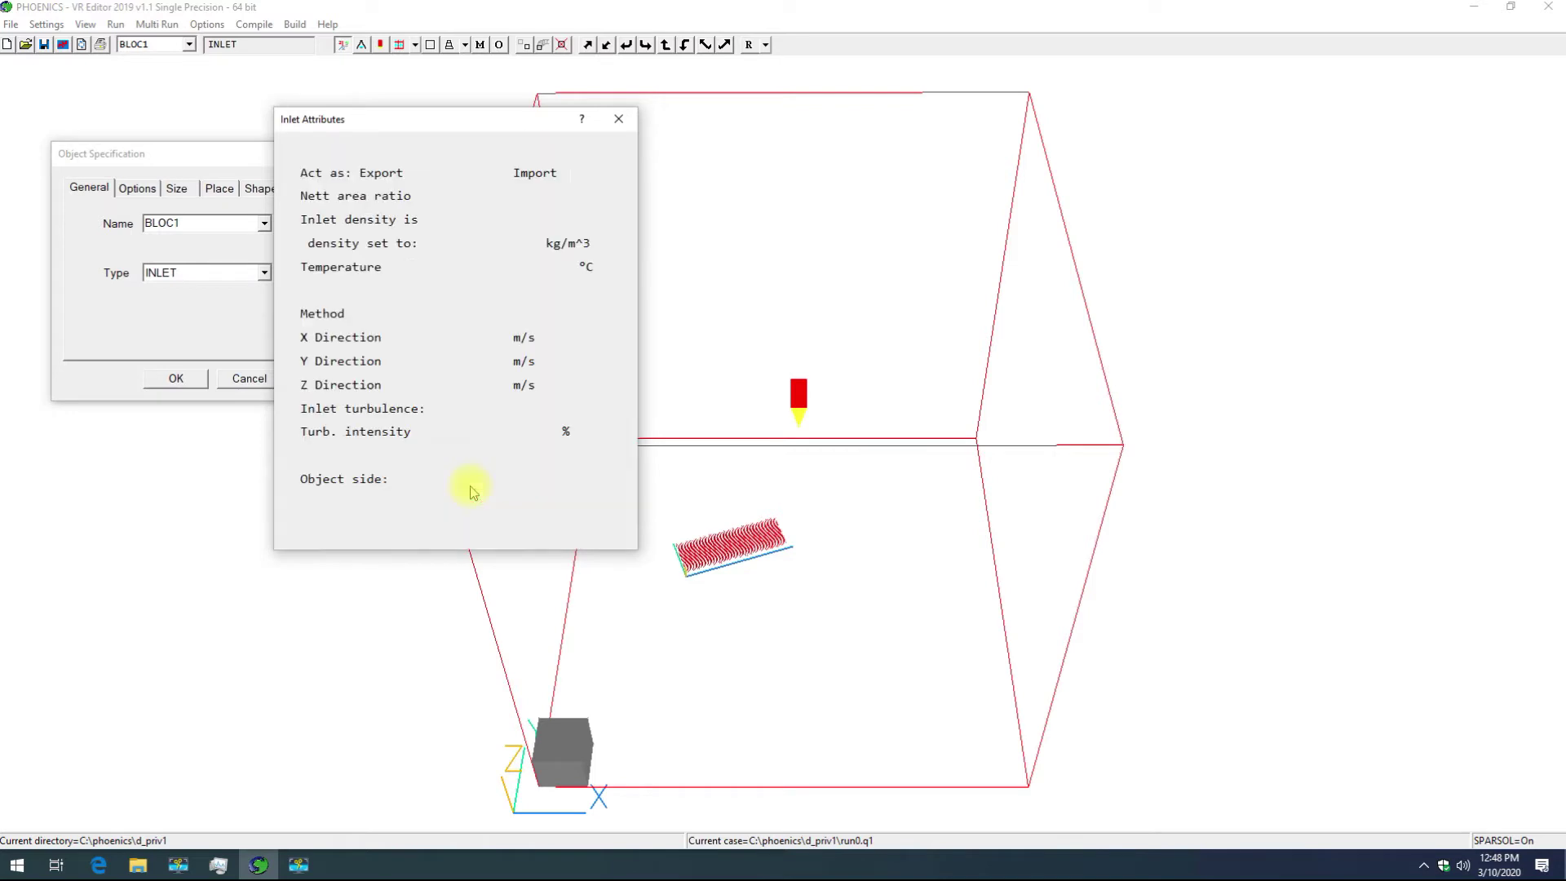
{"action": "left_click", "coordinate": [482, 488]}
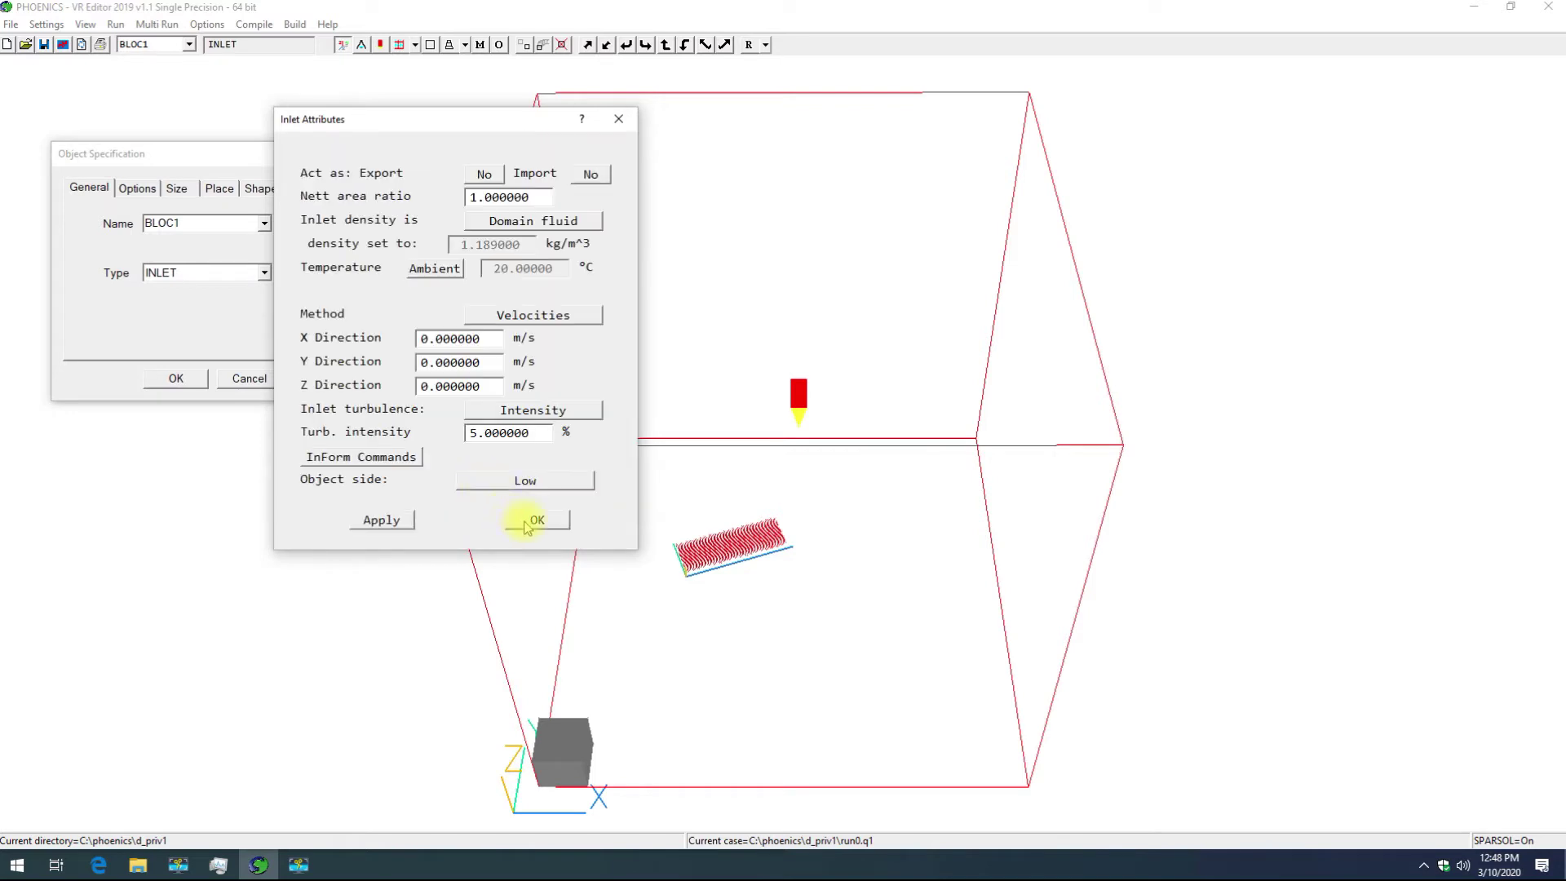
{"action": "left_click", "coordinate": [532, 522]}
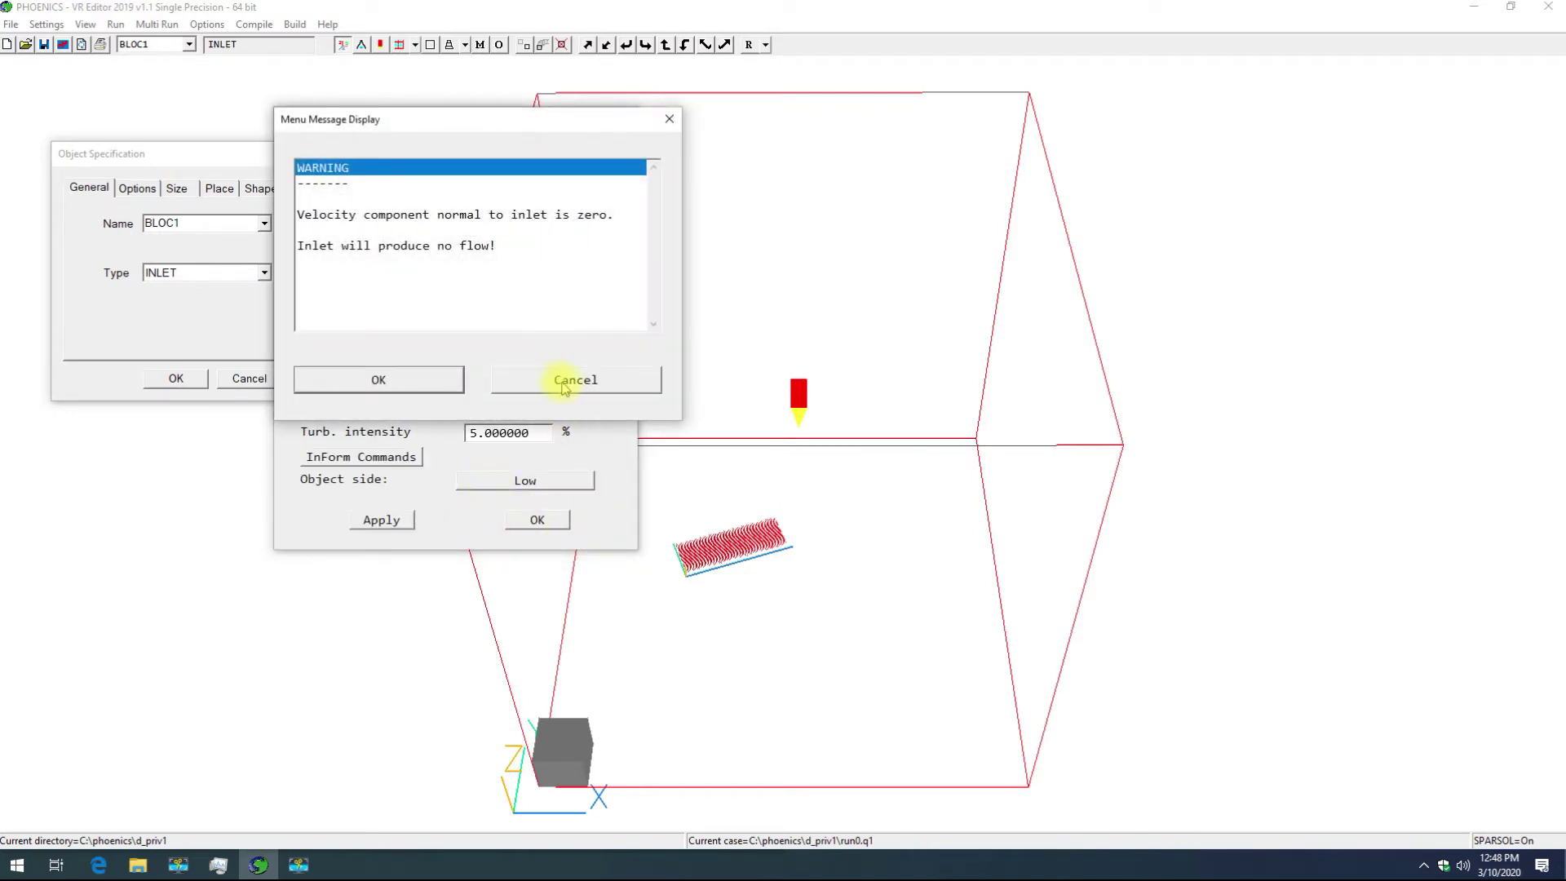
{"action": "left_click", "coordinate": [563, 387]}
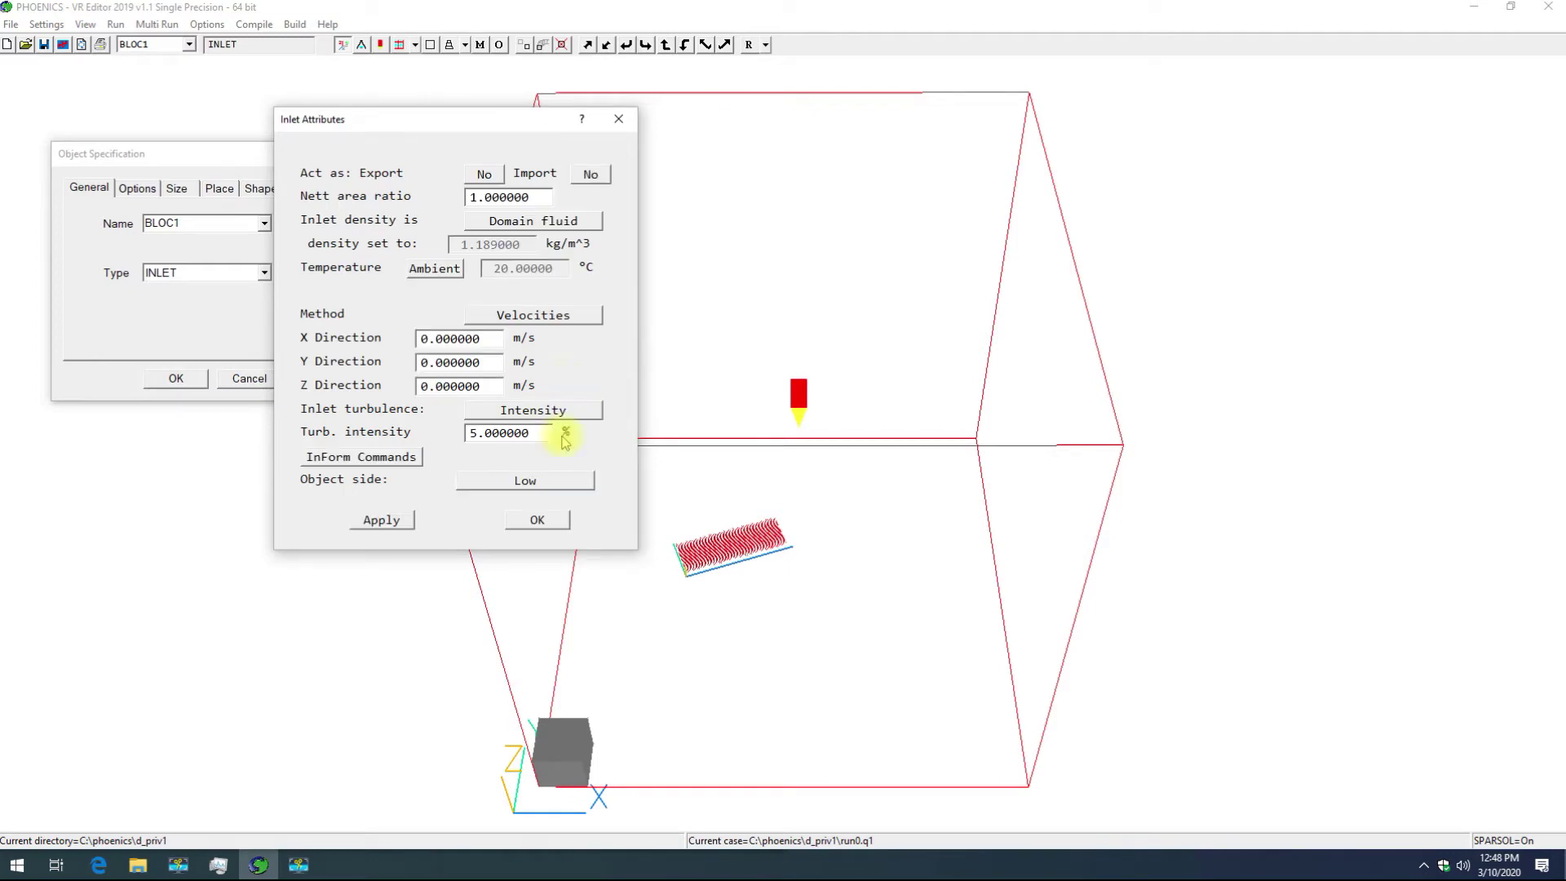
{"action": "left_click", "coordinate": [540, 519]}
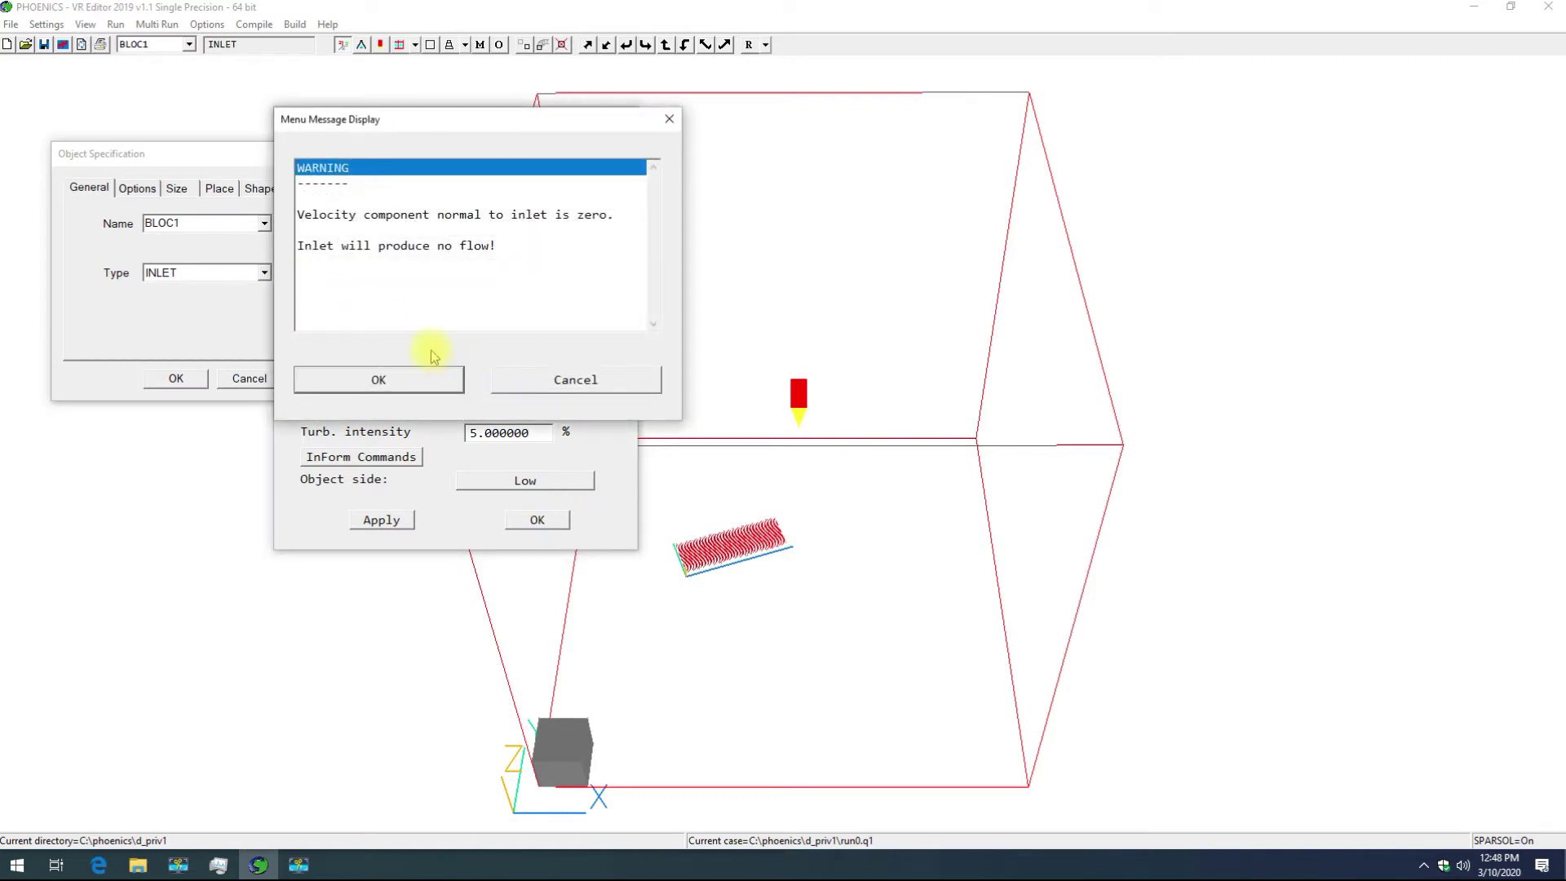
{"action": "left_click_drag", "start_coordinate": [455, 129], "coordinate": [545, 143]}
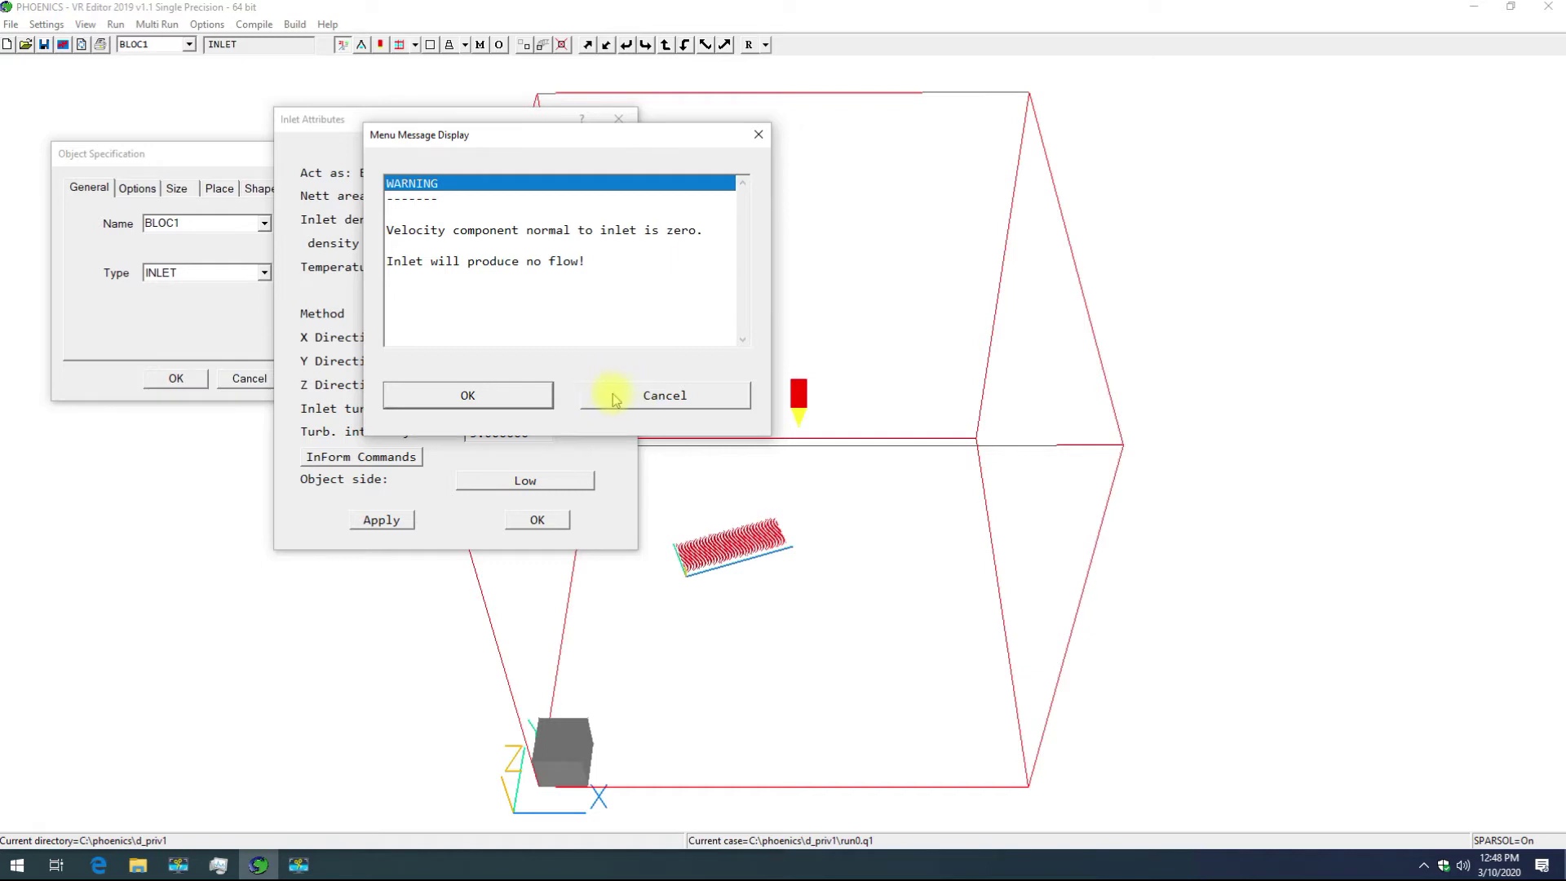
{"action": "left_click", "coordinate": [584, 394]}
{"action": "left_click", "coordinate": [538, 519]}
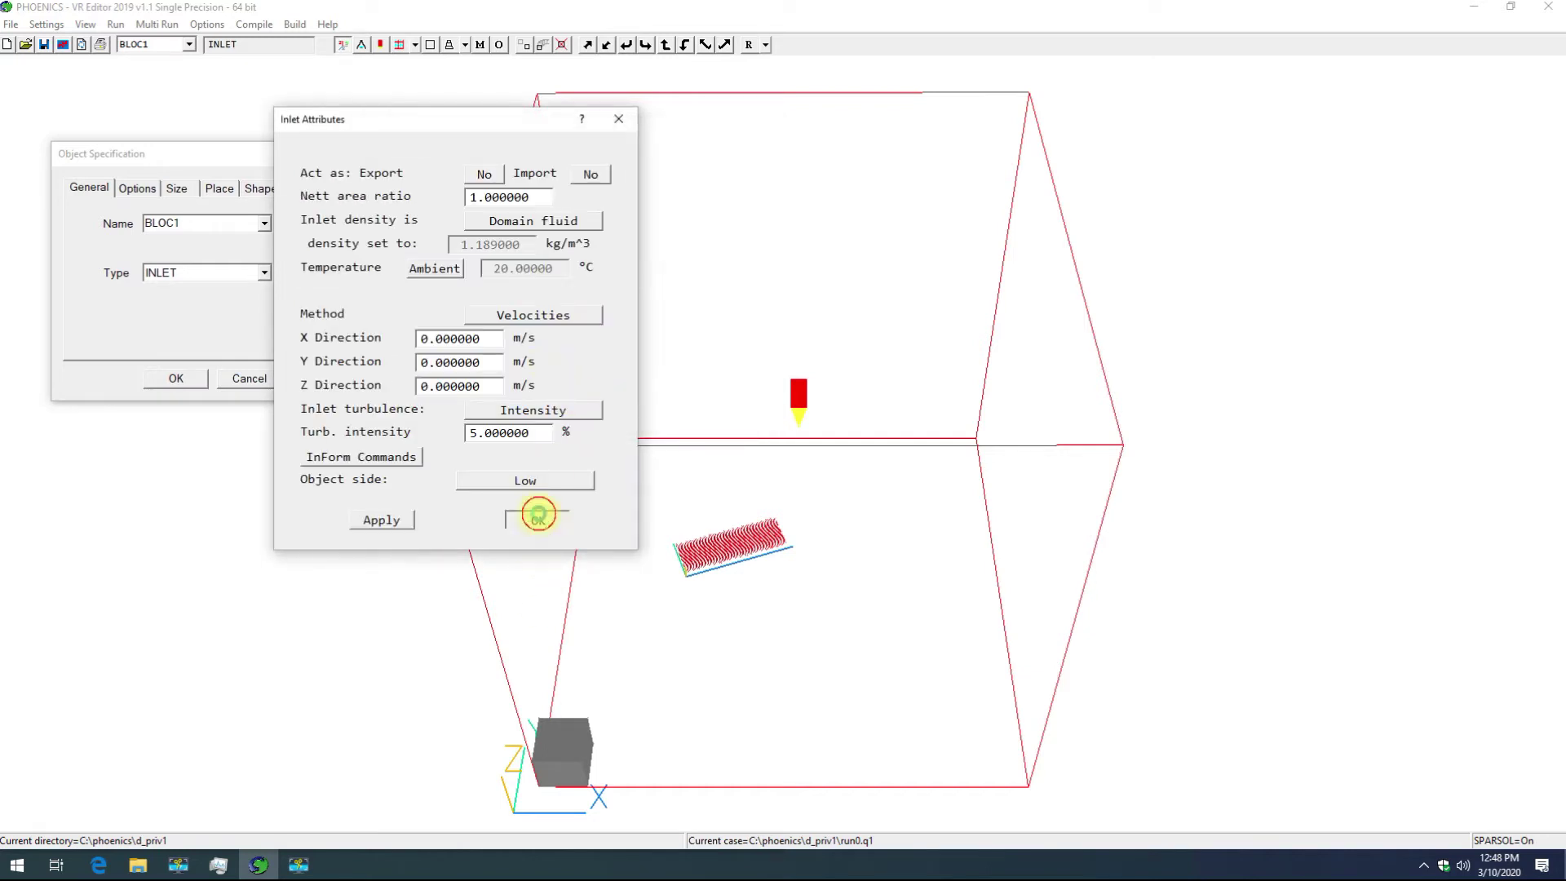
{"action": "left_click", "coordinate": [417, 387]}
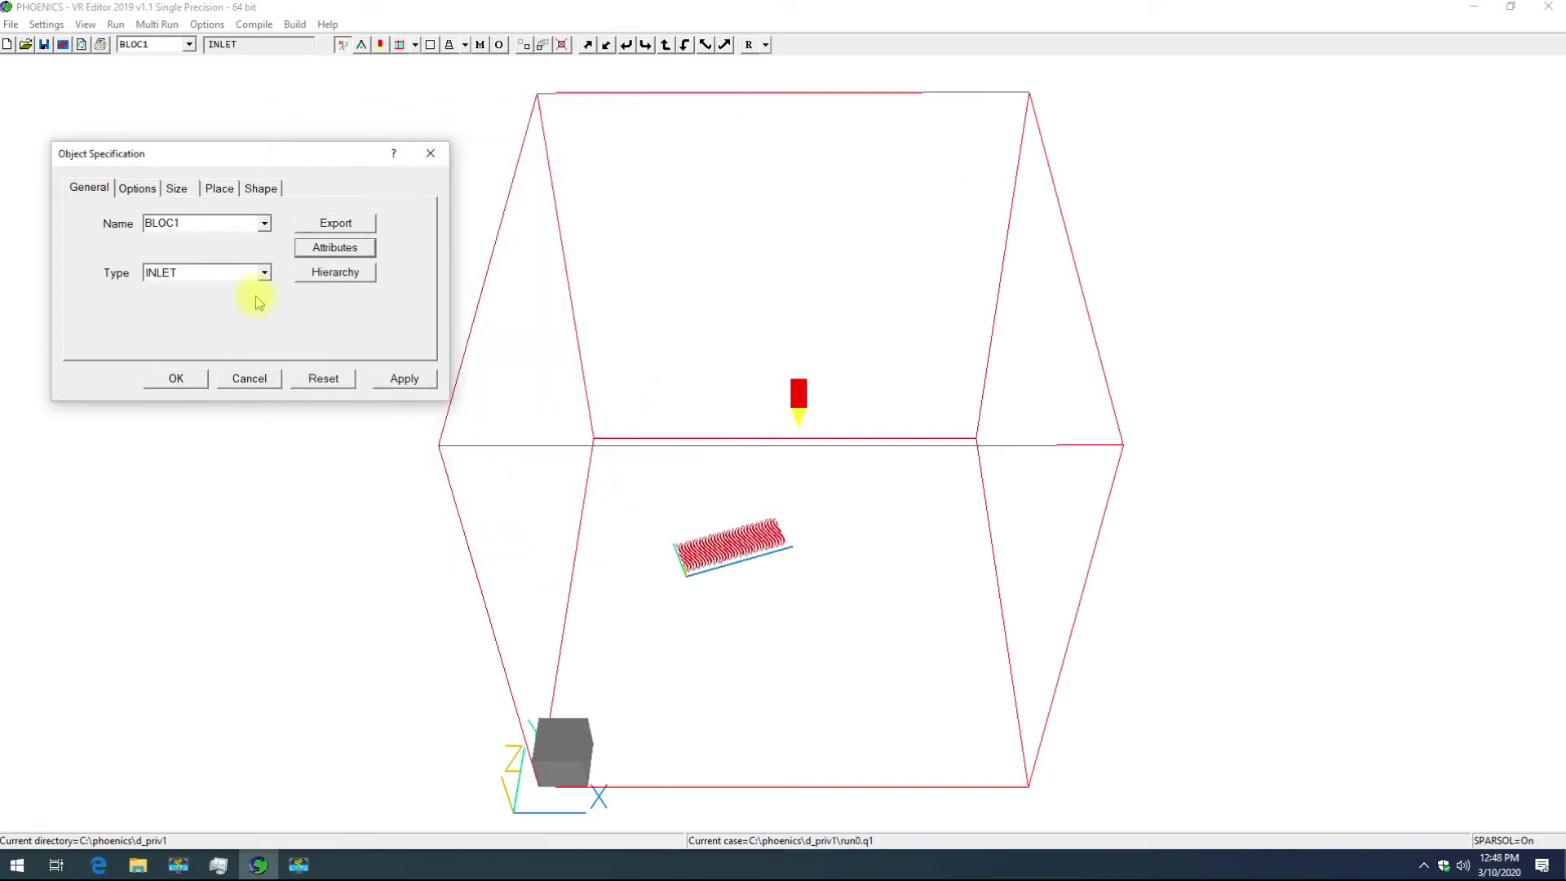
Step: Switch BLOC1's type to OUTLET and inspect its attributes, including the pressure coefficient, without changing them
{"action": "left_click", "coordinate": [264, 274]}
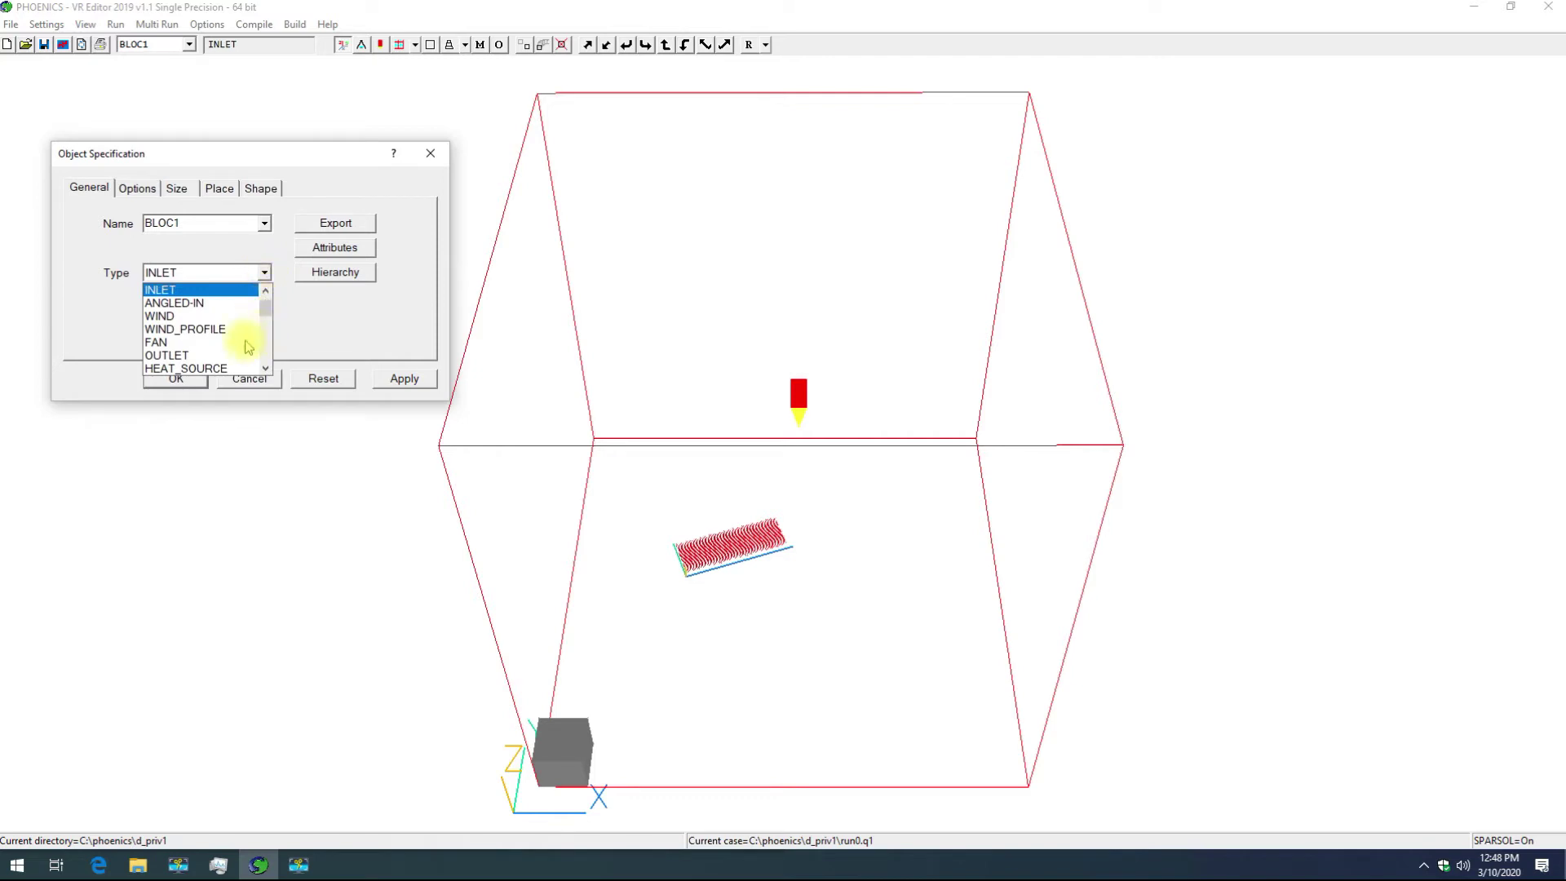
{"action": "left_click", "coordinate": [217, 359]}
{"action": "left_click", "coordinate": [335, 247]}
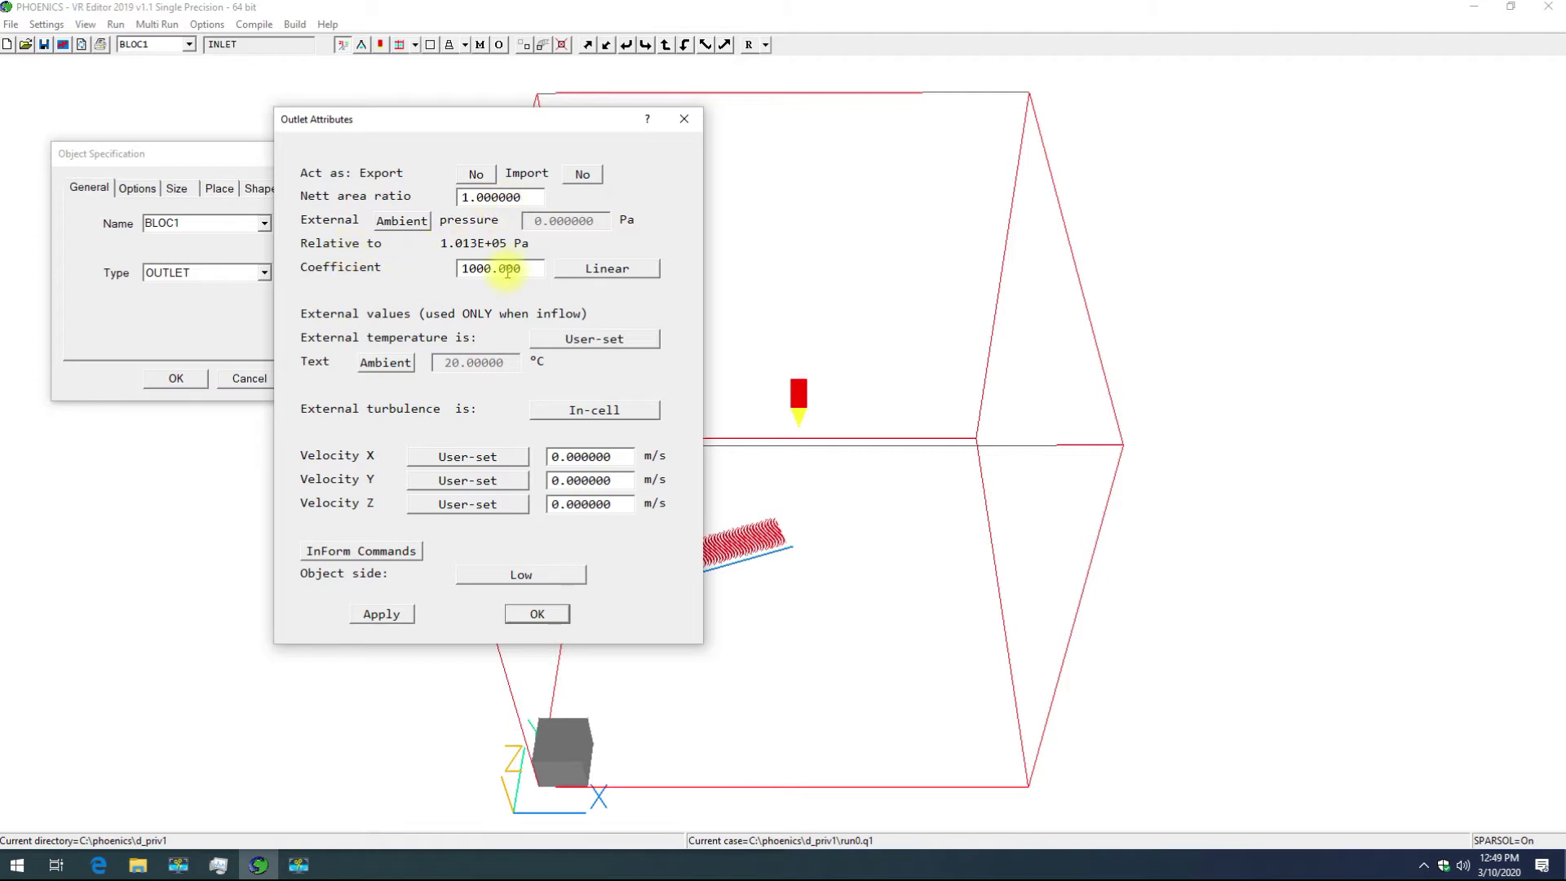
{"action": "left_click_drag", "start_coordinate": [542, 270], "coordinate": [444, 272]}
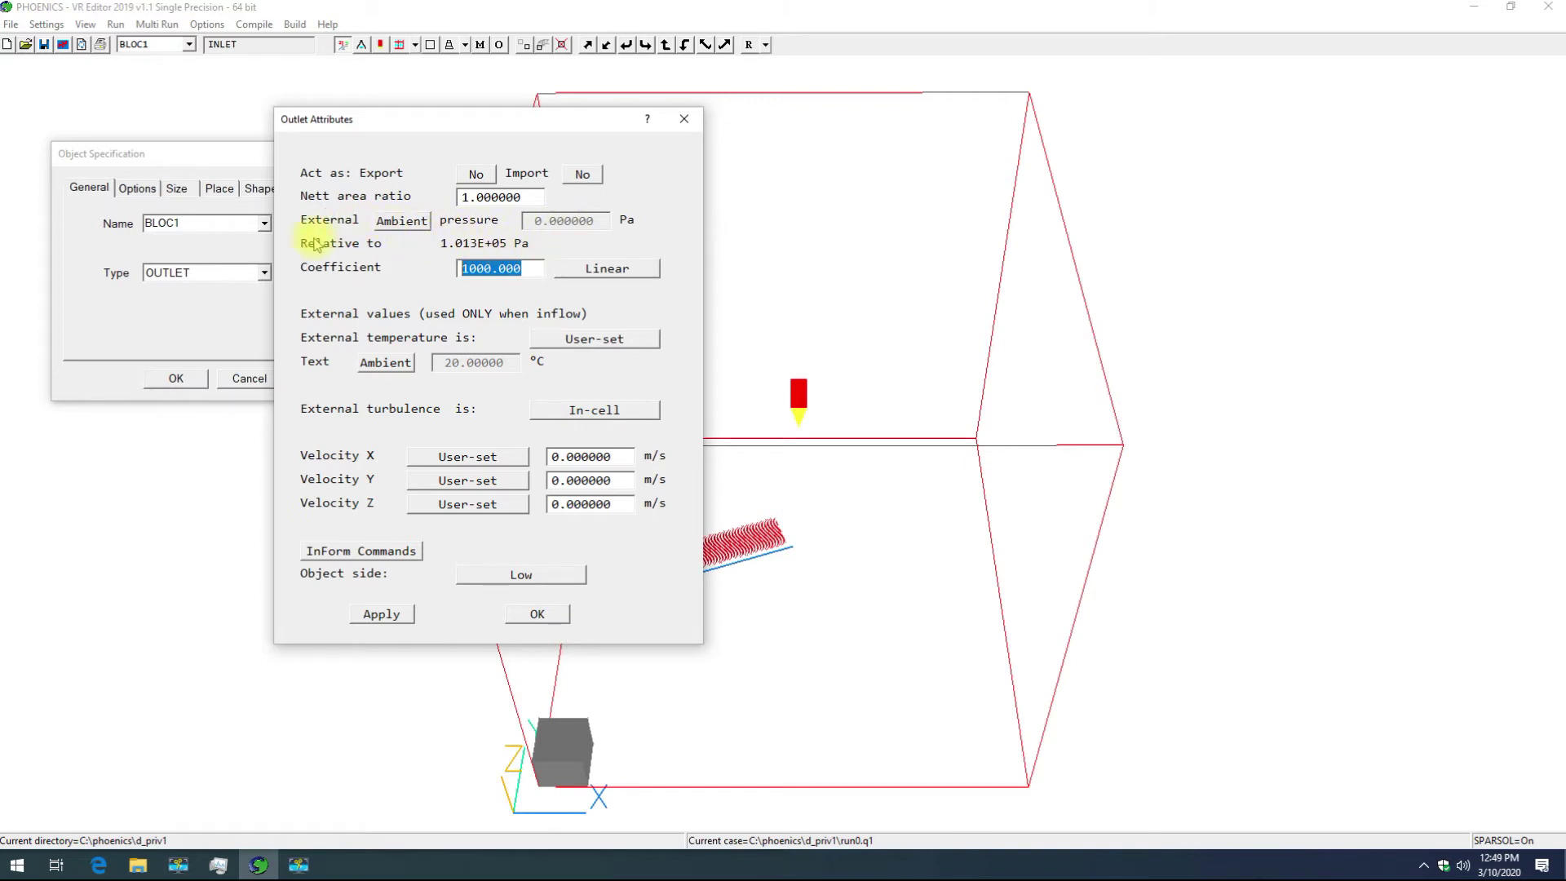
{"action": "left_click", "coordinate": [494, 272]}
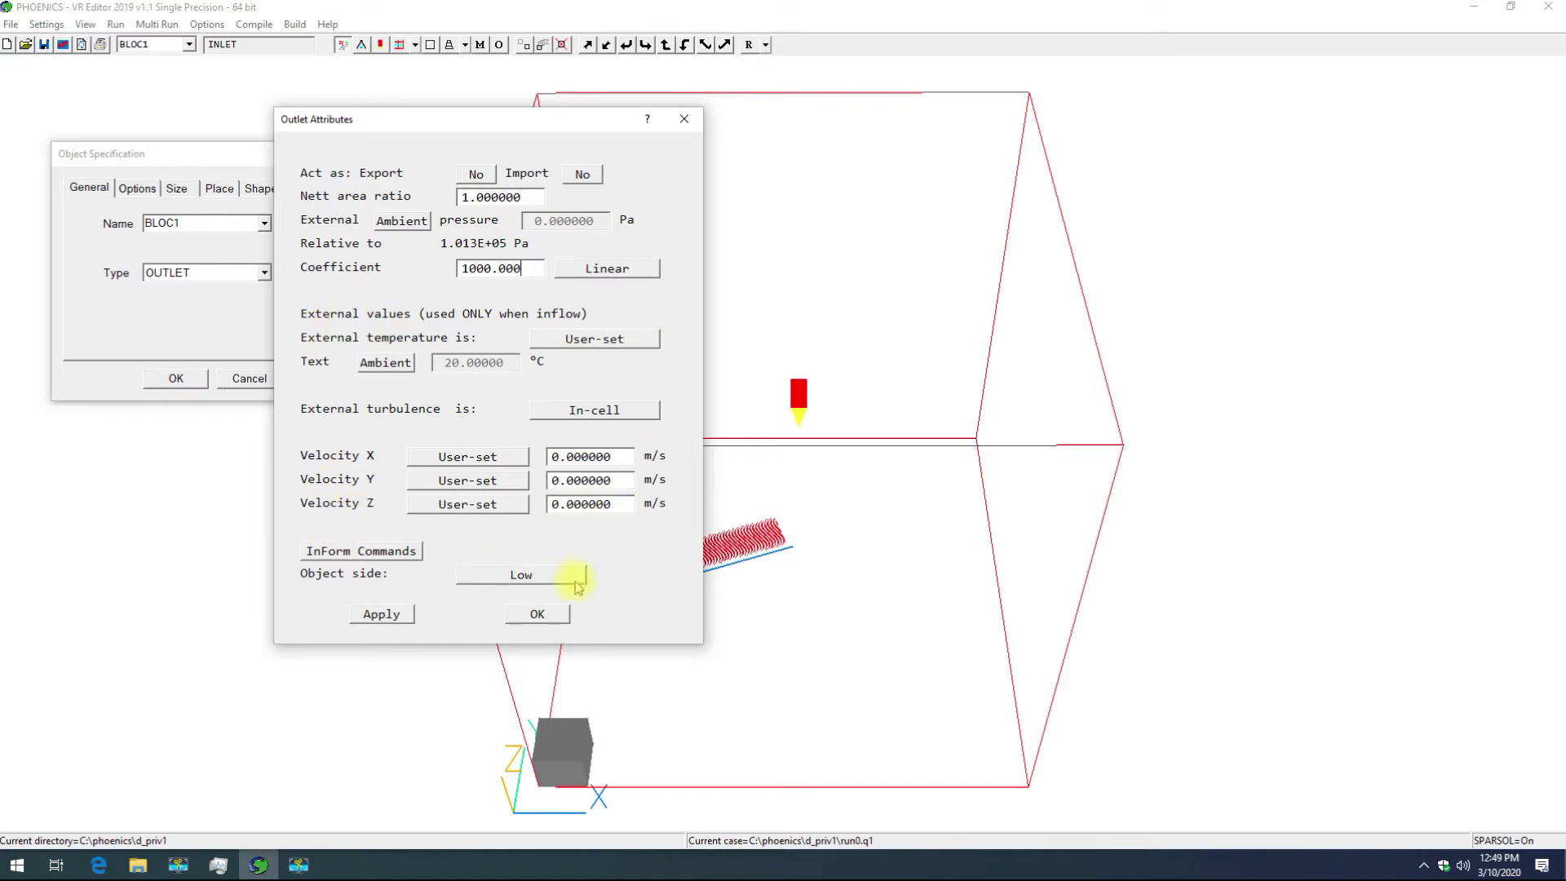
{"action": "left_click", "coordinate": [539, 614]}
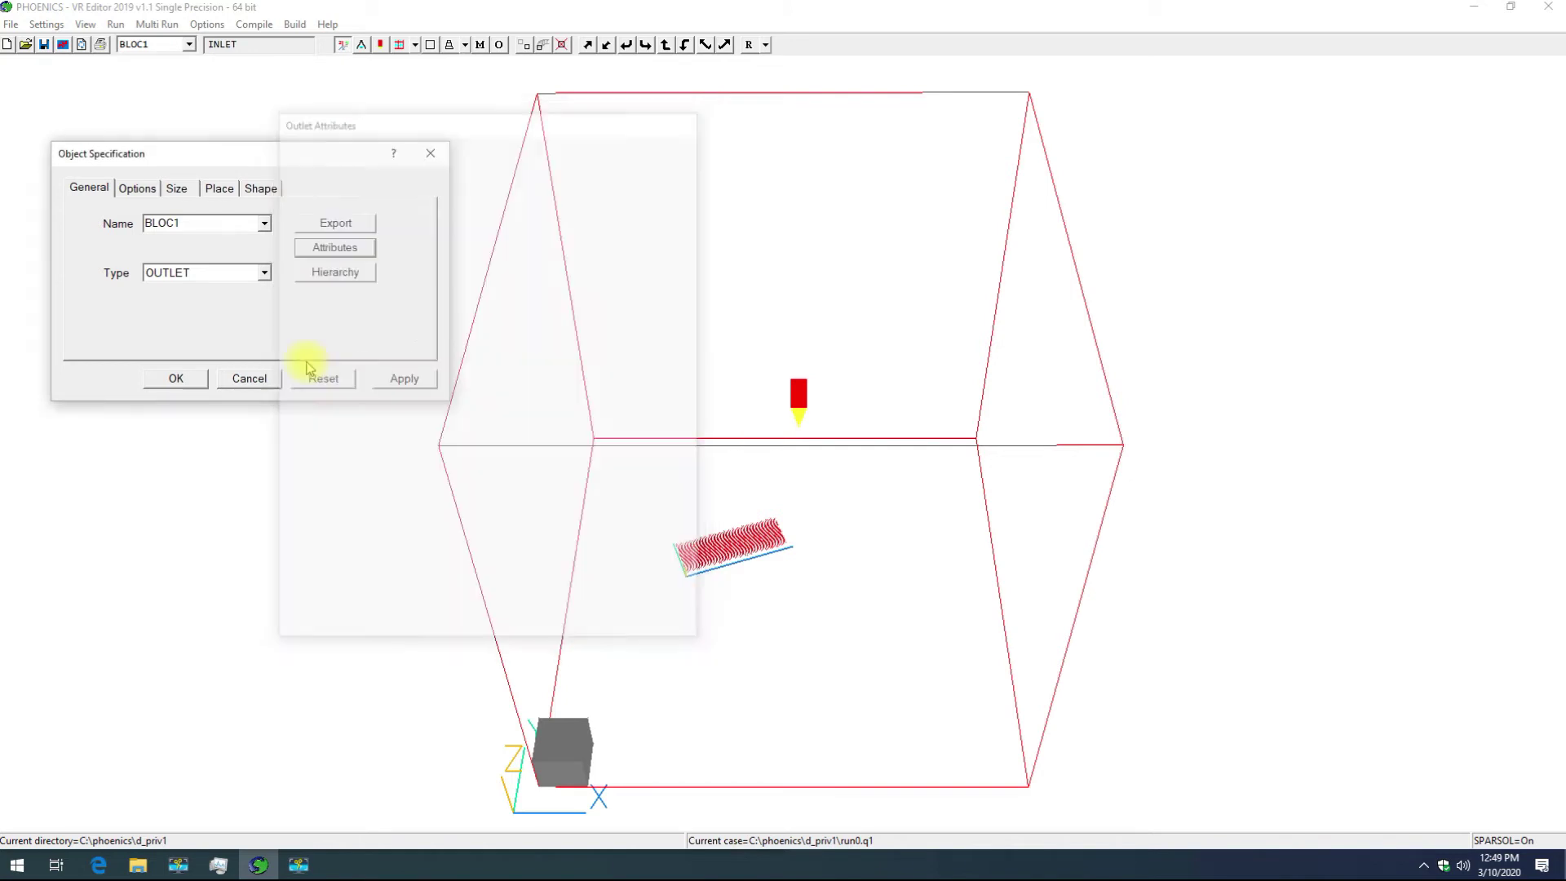
Step: Change the BLOC1 object's type to PLATE and apply it
{"action": "left_click", "coordinate": [264, 273]}
{"action": "left_click", "coordinate": [217, 342]}
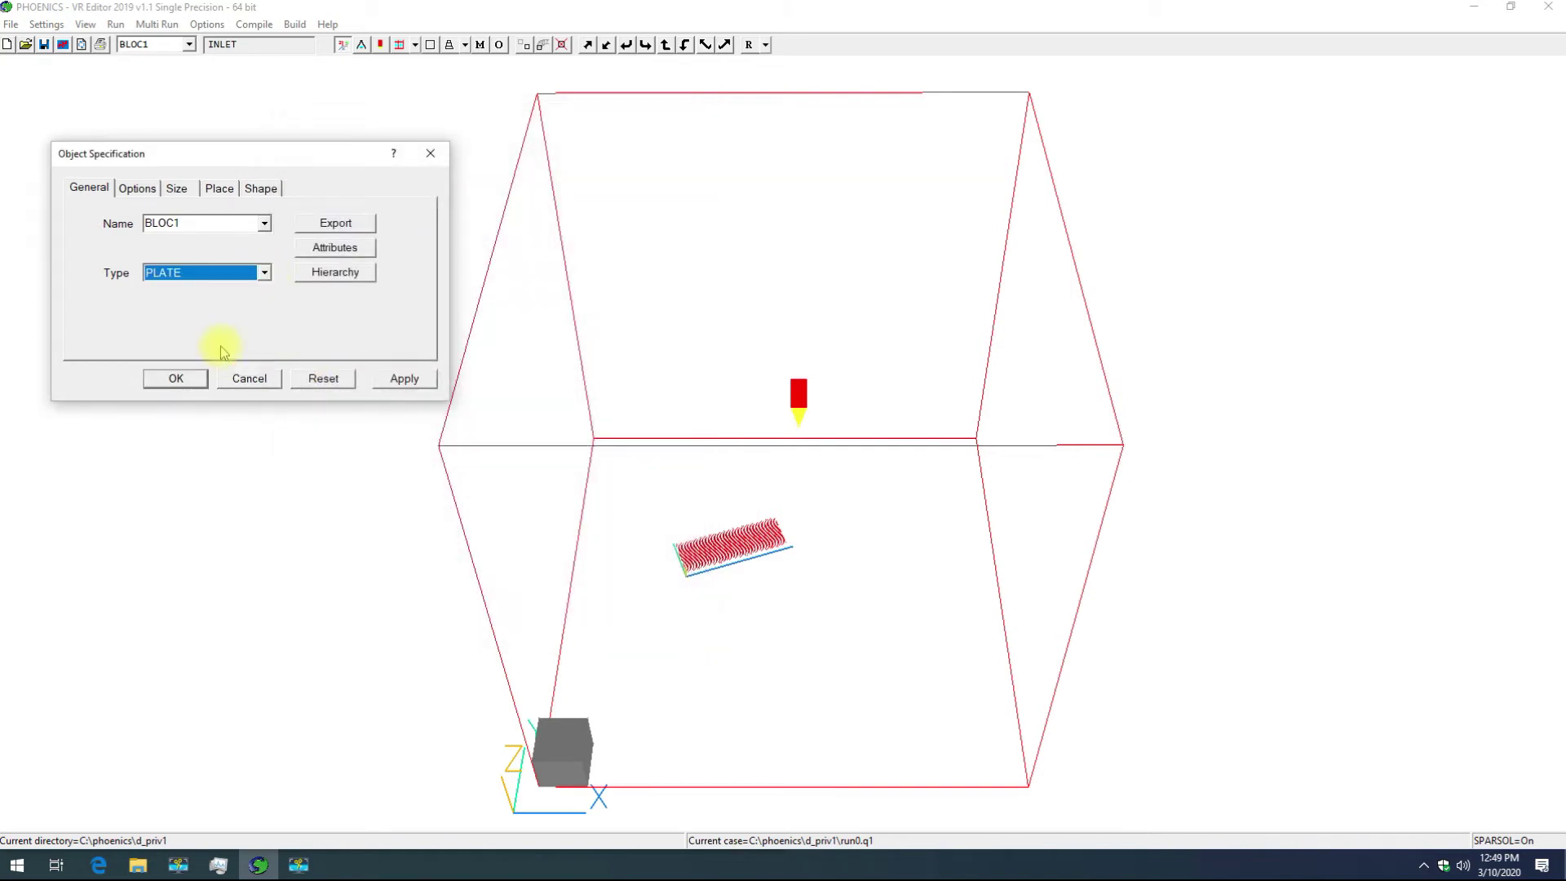
{"action": "left_click", "coordinate": [414, 381]}
Step: Inspect the plate's attributes, switching Fully blocked to No and back to Yes and viewing the high side parameters
{"action": "left_click", "coordinate": [347, 247]}
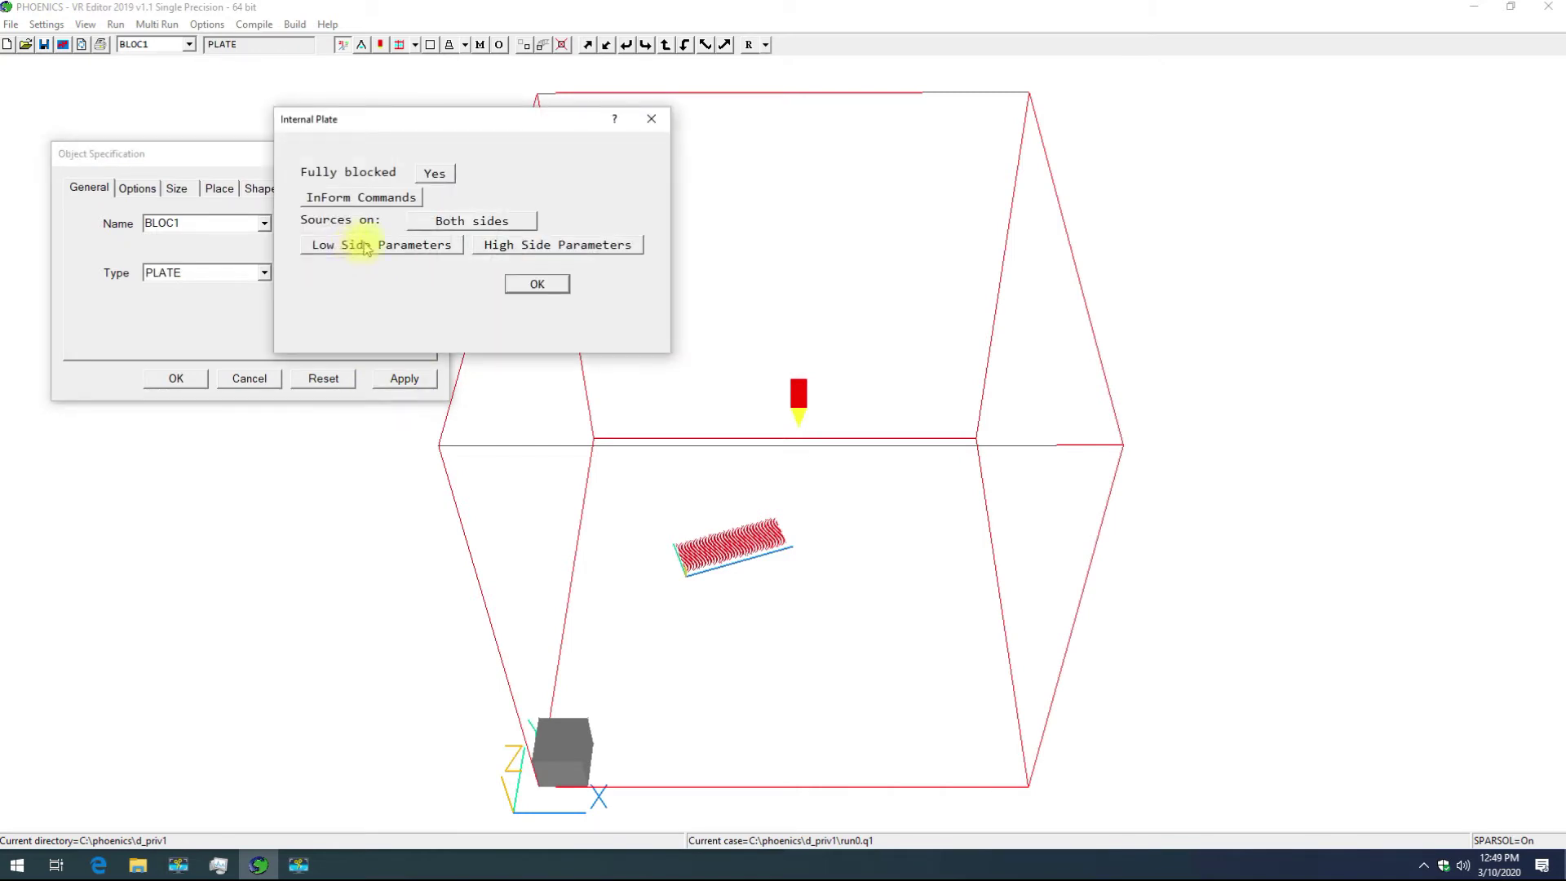
{"action": "left_click", "coordinate": [435, 175]}
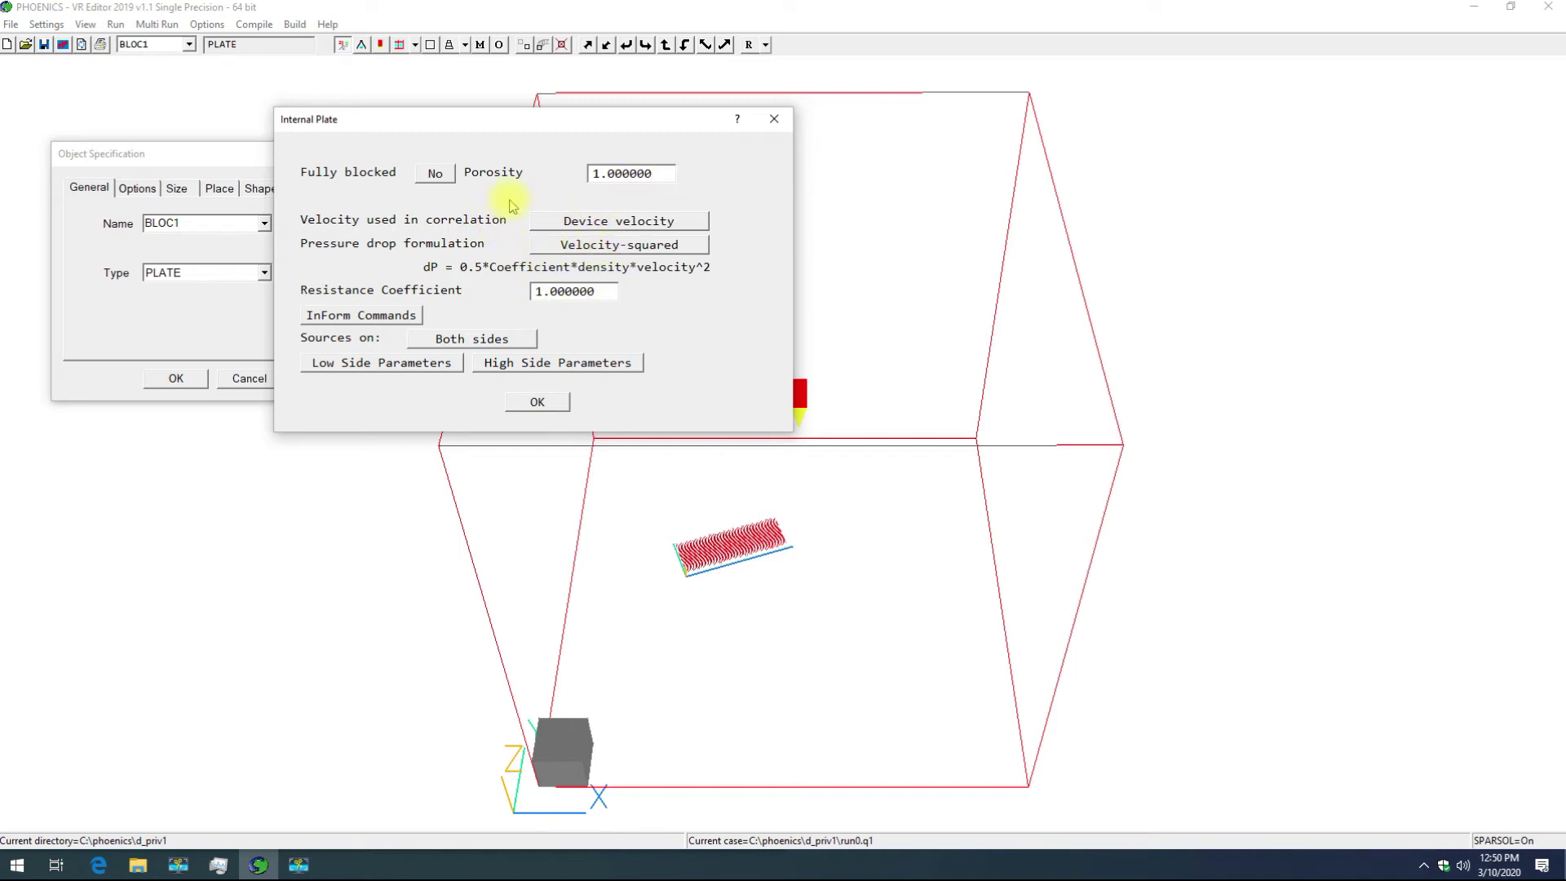
{"action": "left_click", "coordinate": [434, 173]}
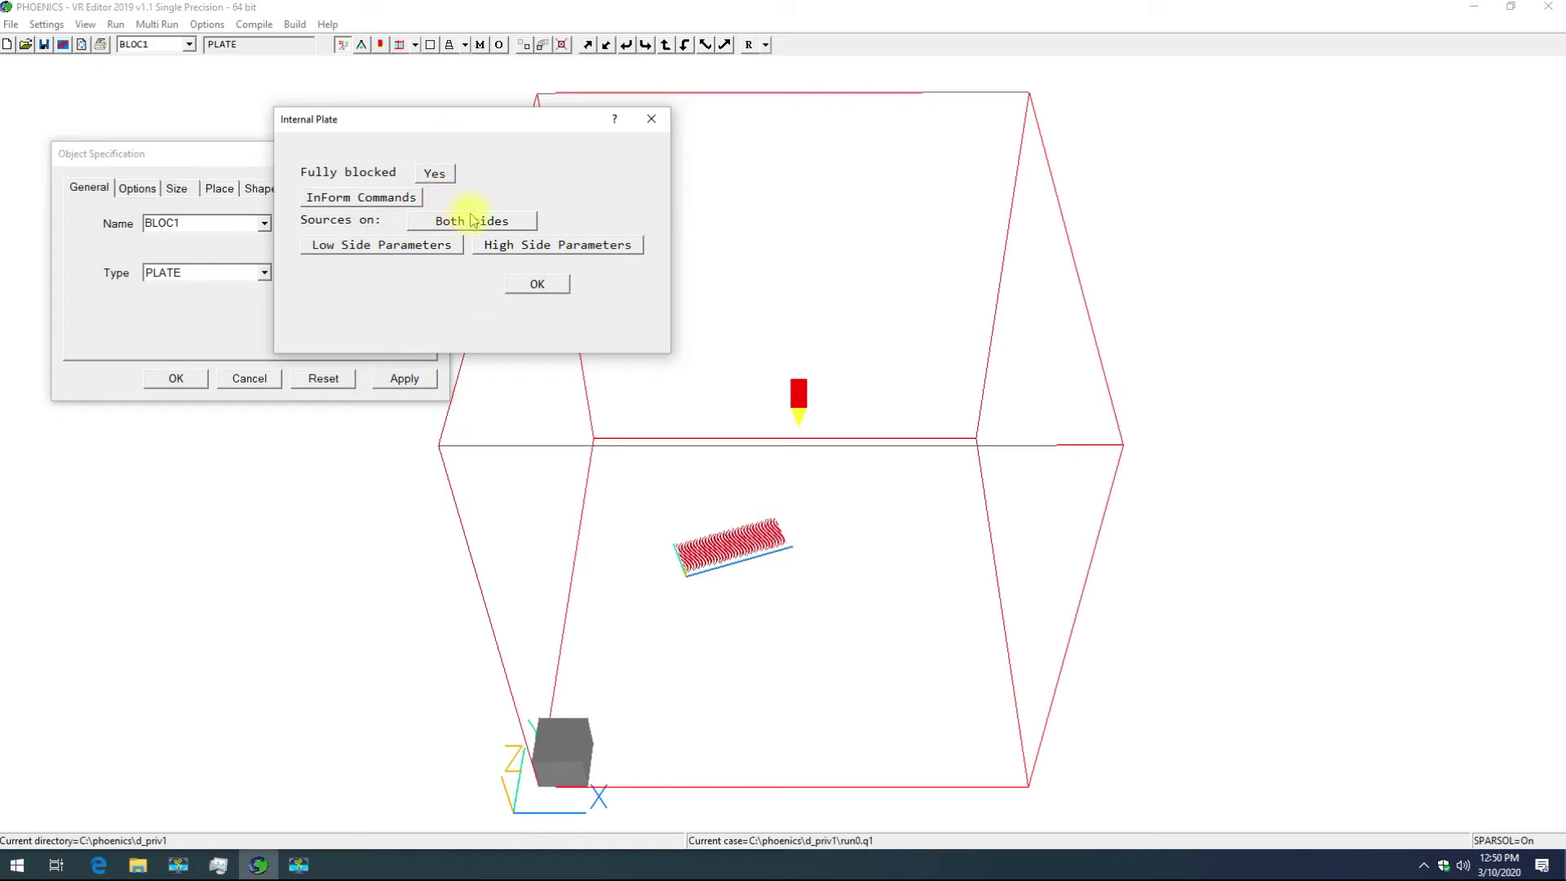
{"action": "left_click", "coordinate": [497, 244]}
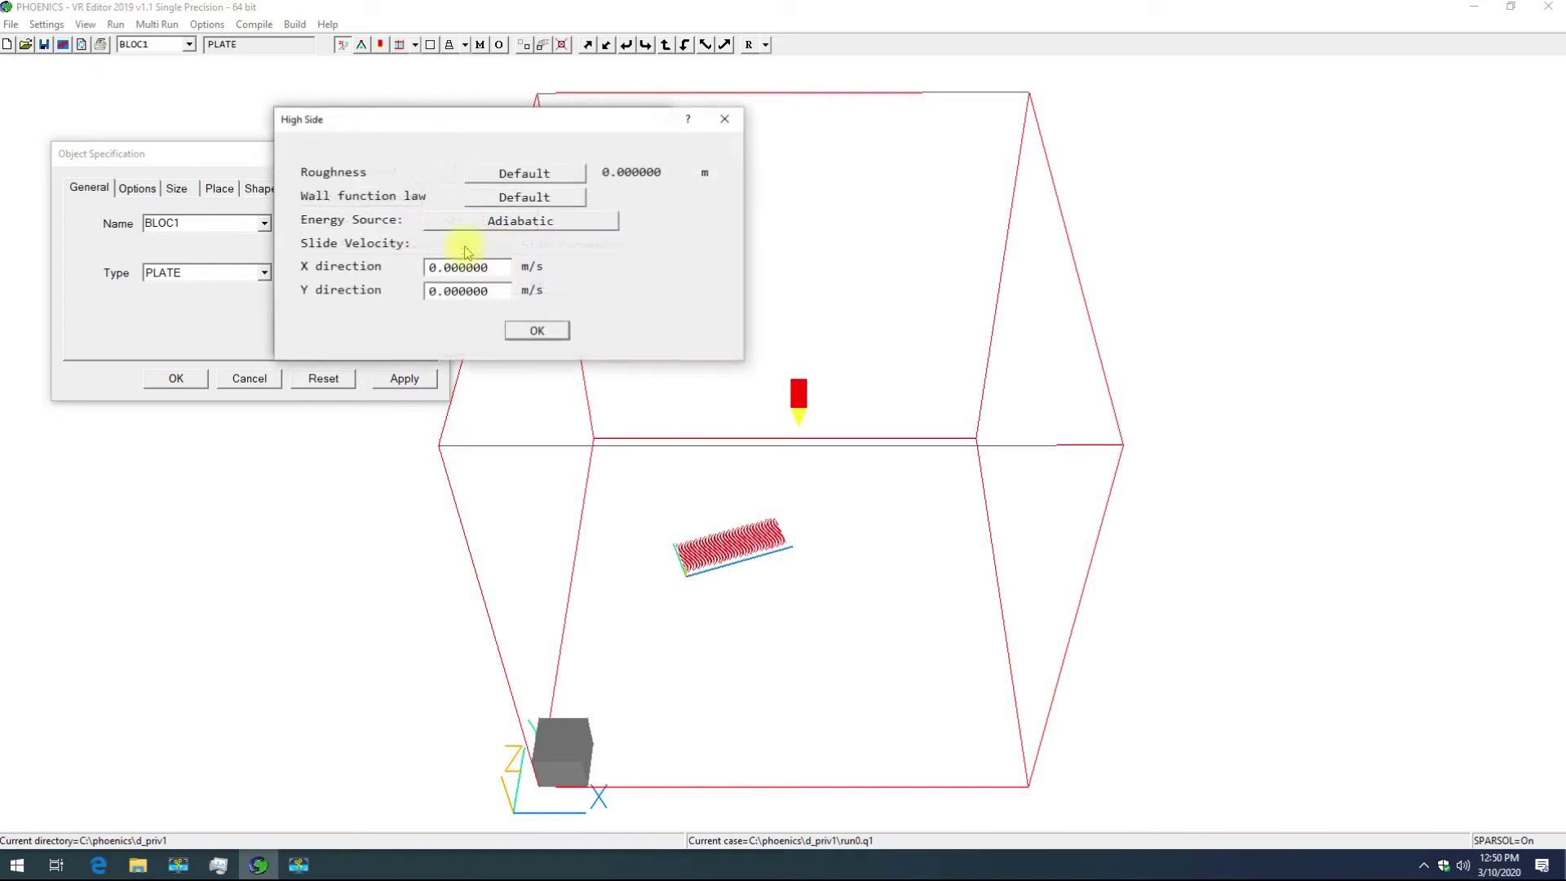
{"action": "left_click", "coordinate": [535, 331]}
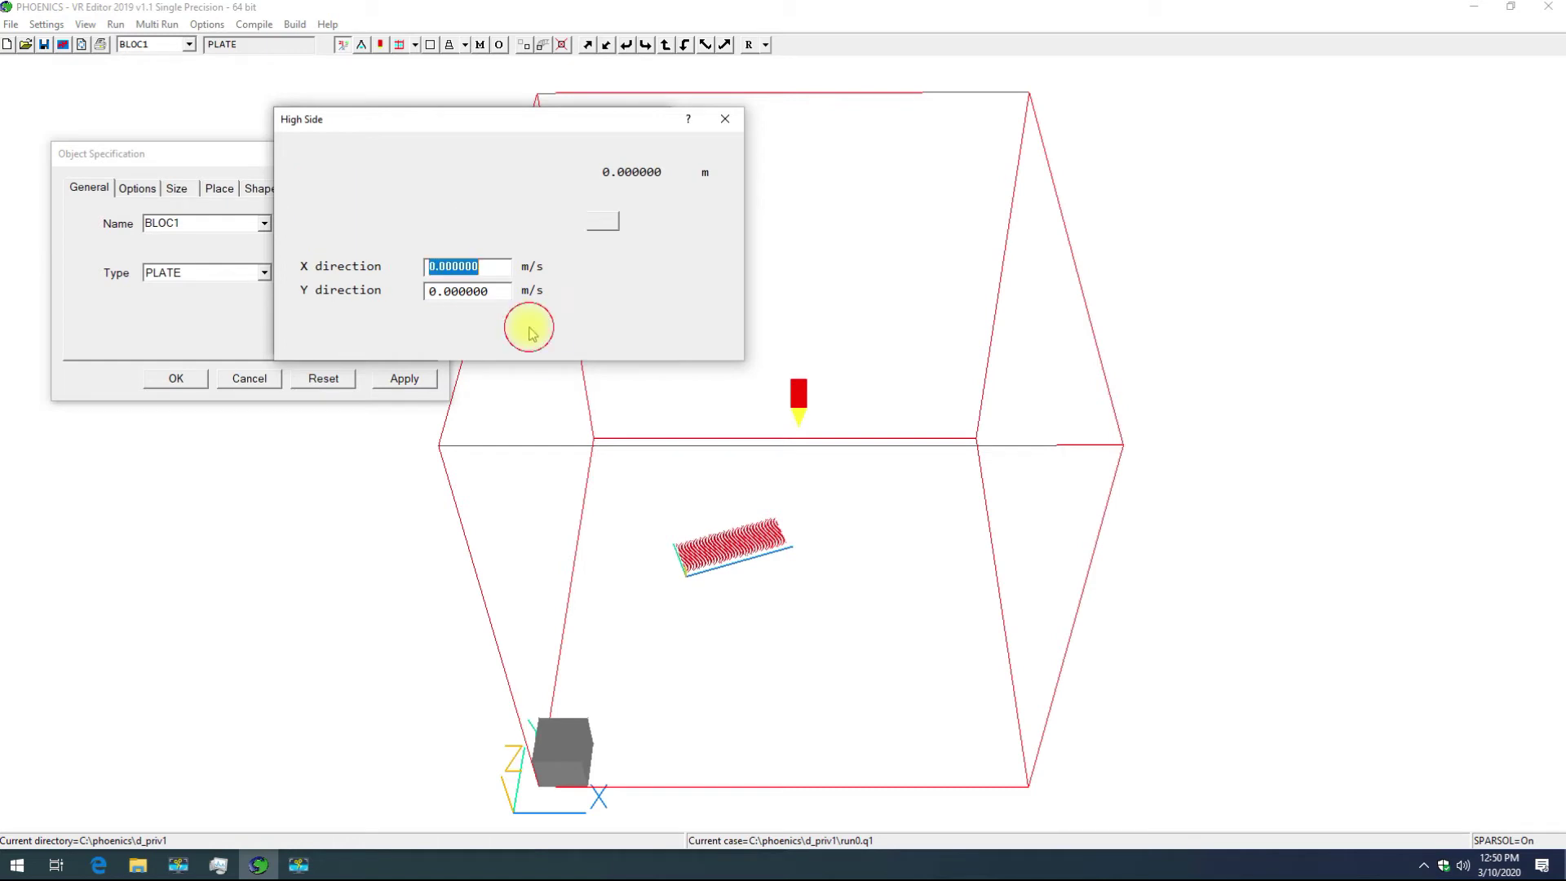
{"action": "left_click", "coordinate": [540, 287]}
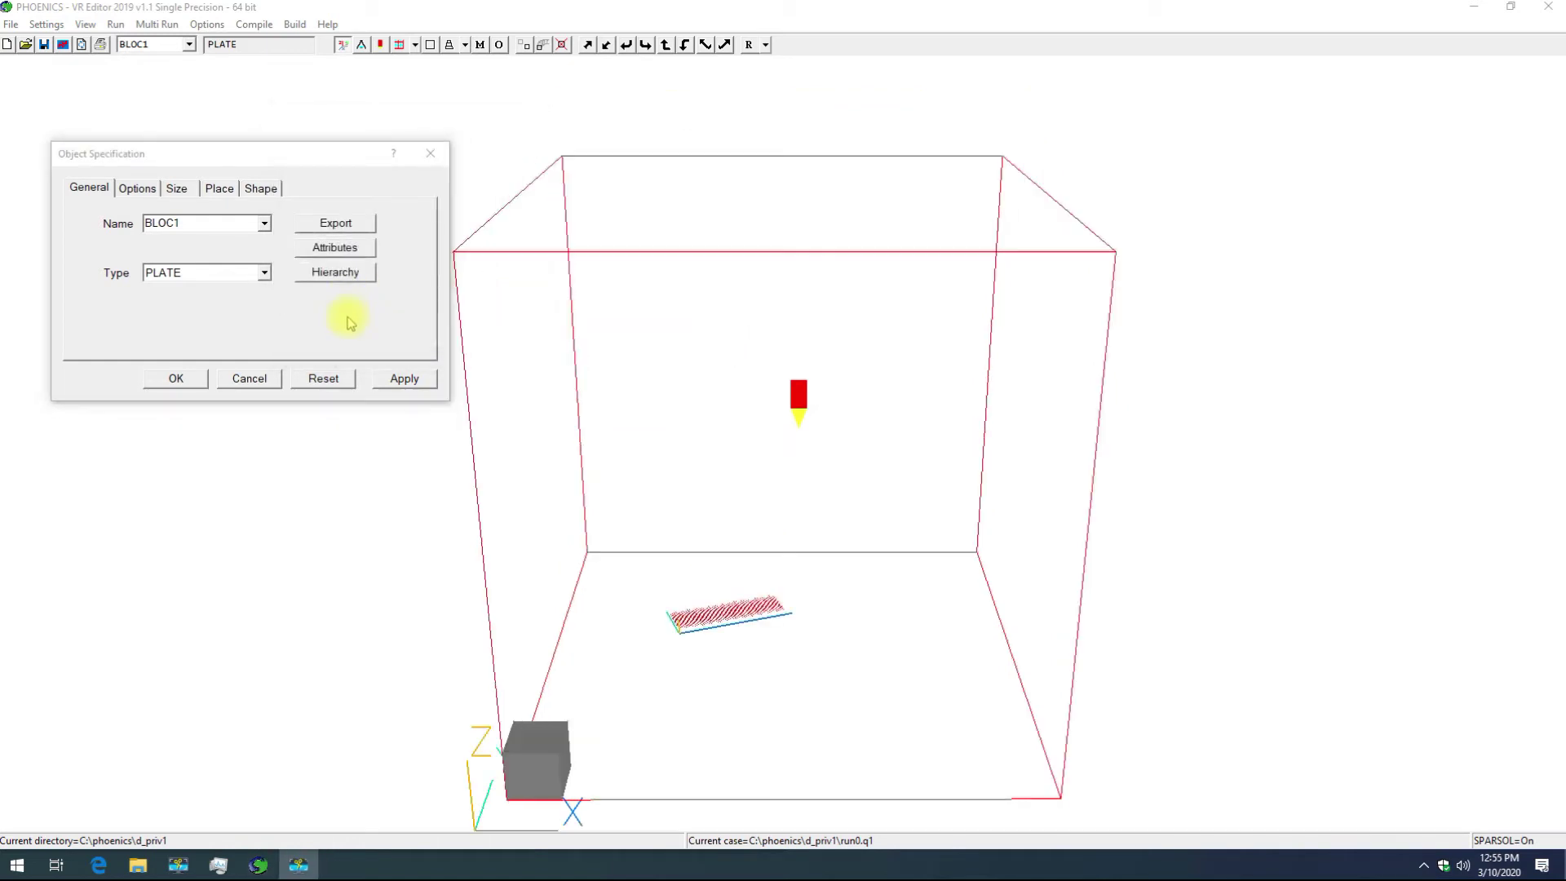
Step: Change the BLOC1 object's type to ANGLED-IN with a DZ dimension of 0.2 m and apply it
{"action": "left_click", "coordinate": [265, 275]}
{"action": "left_click_drag", "start_coordinate": [271, 325], "coordinate": [265, 302]}
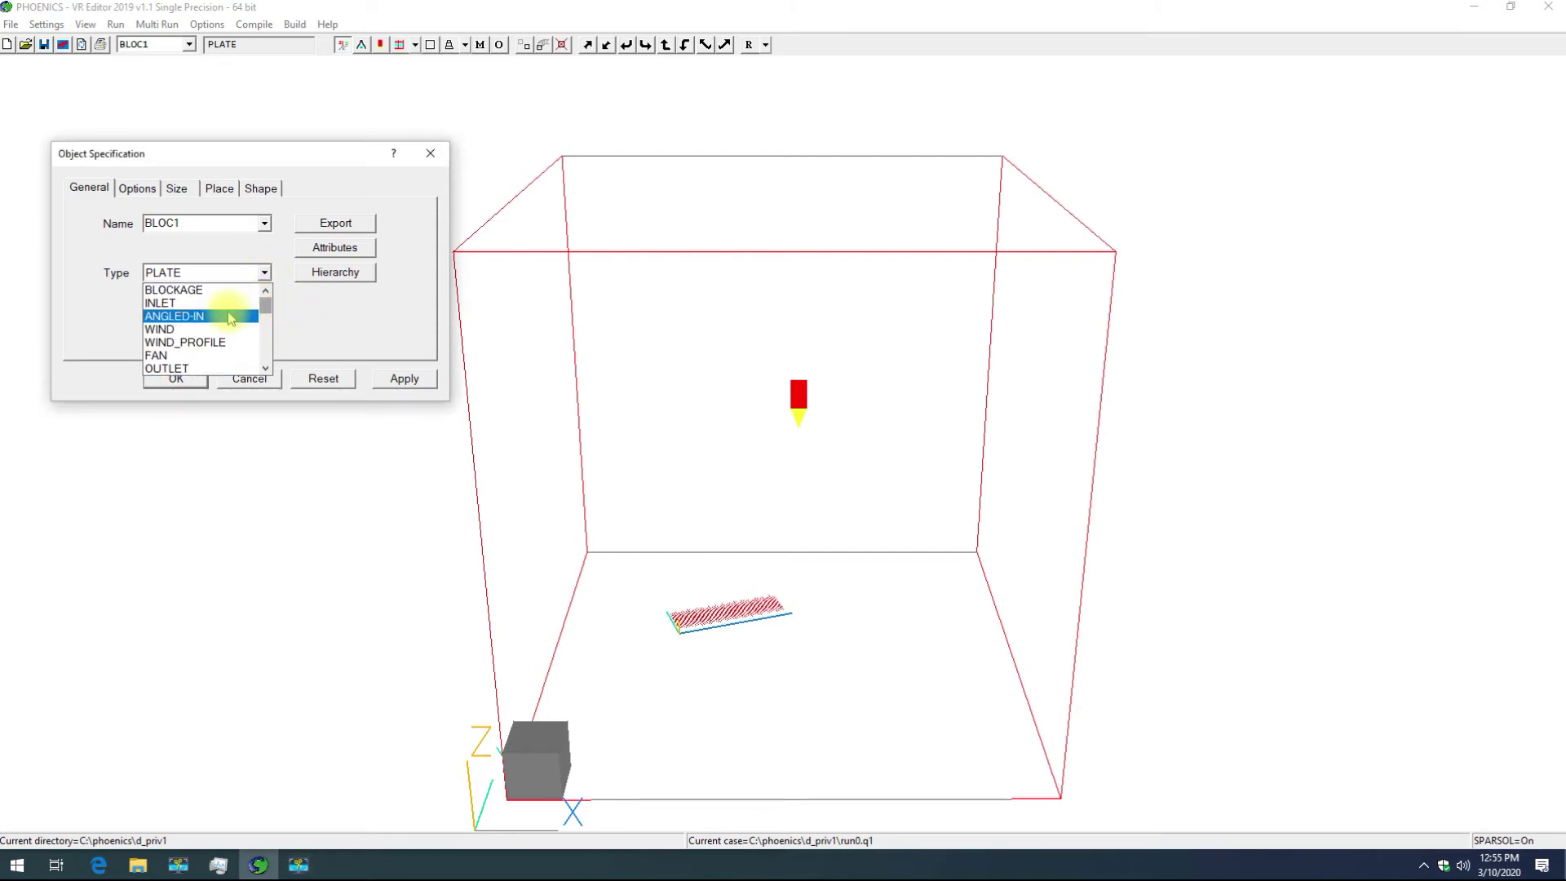
{"action": "left_click", "coordinate": [230, 318]}
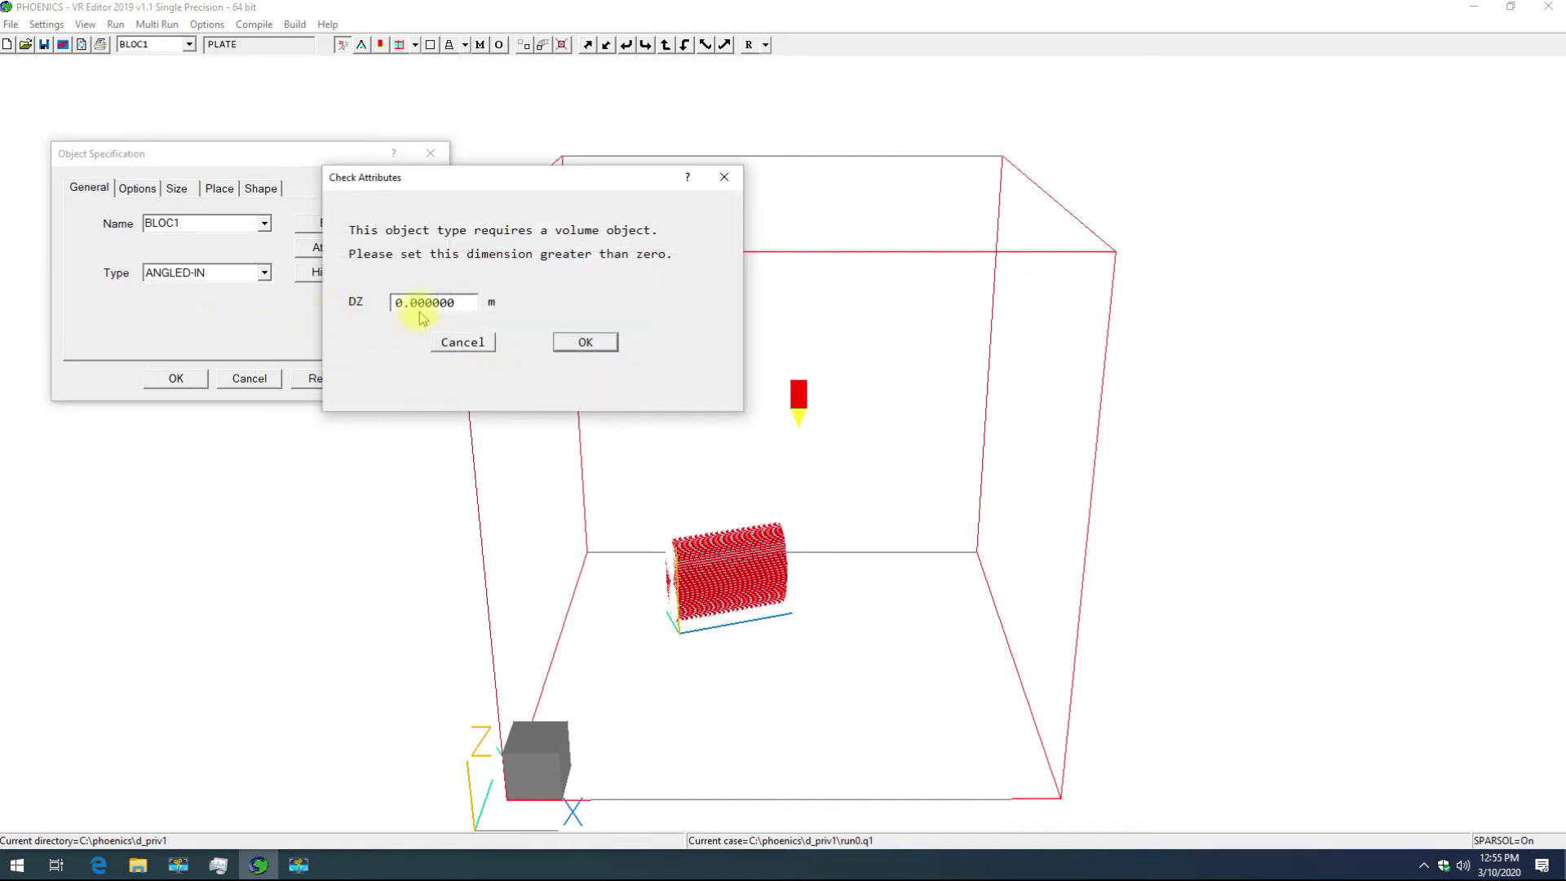
{"action": "left_click", "coordinate": [411, 303]}
{"action": "left_click_drag", "start_coordinate": [412, 304], "coordinate": [463, 304]}
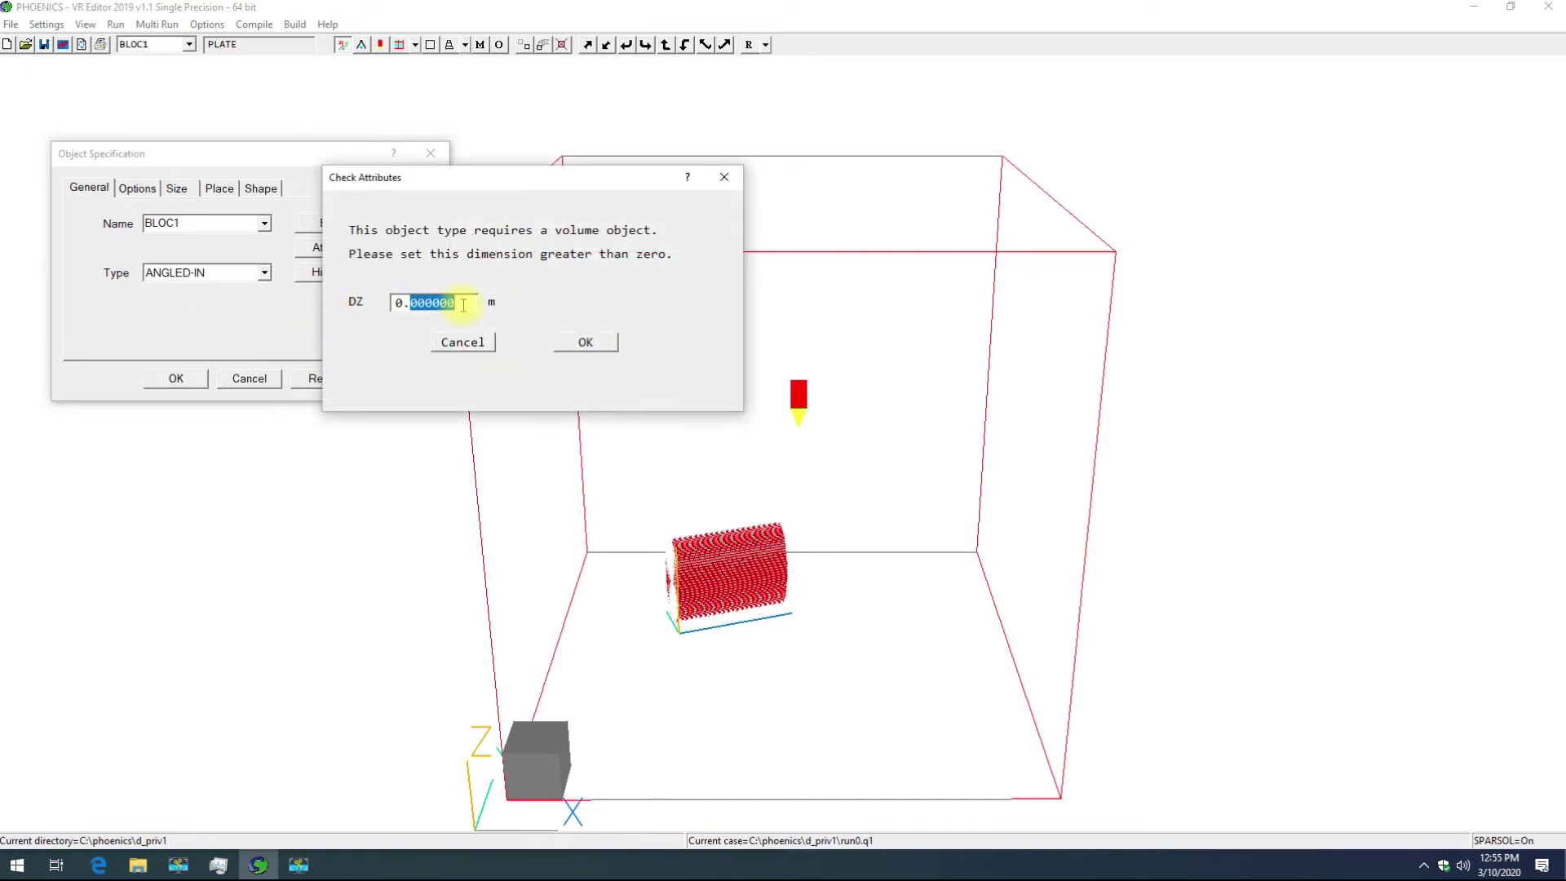
{"action": "type", "text": "2"}
{"action": "left_click", "coordinate": [578, 343]}
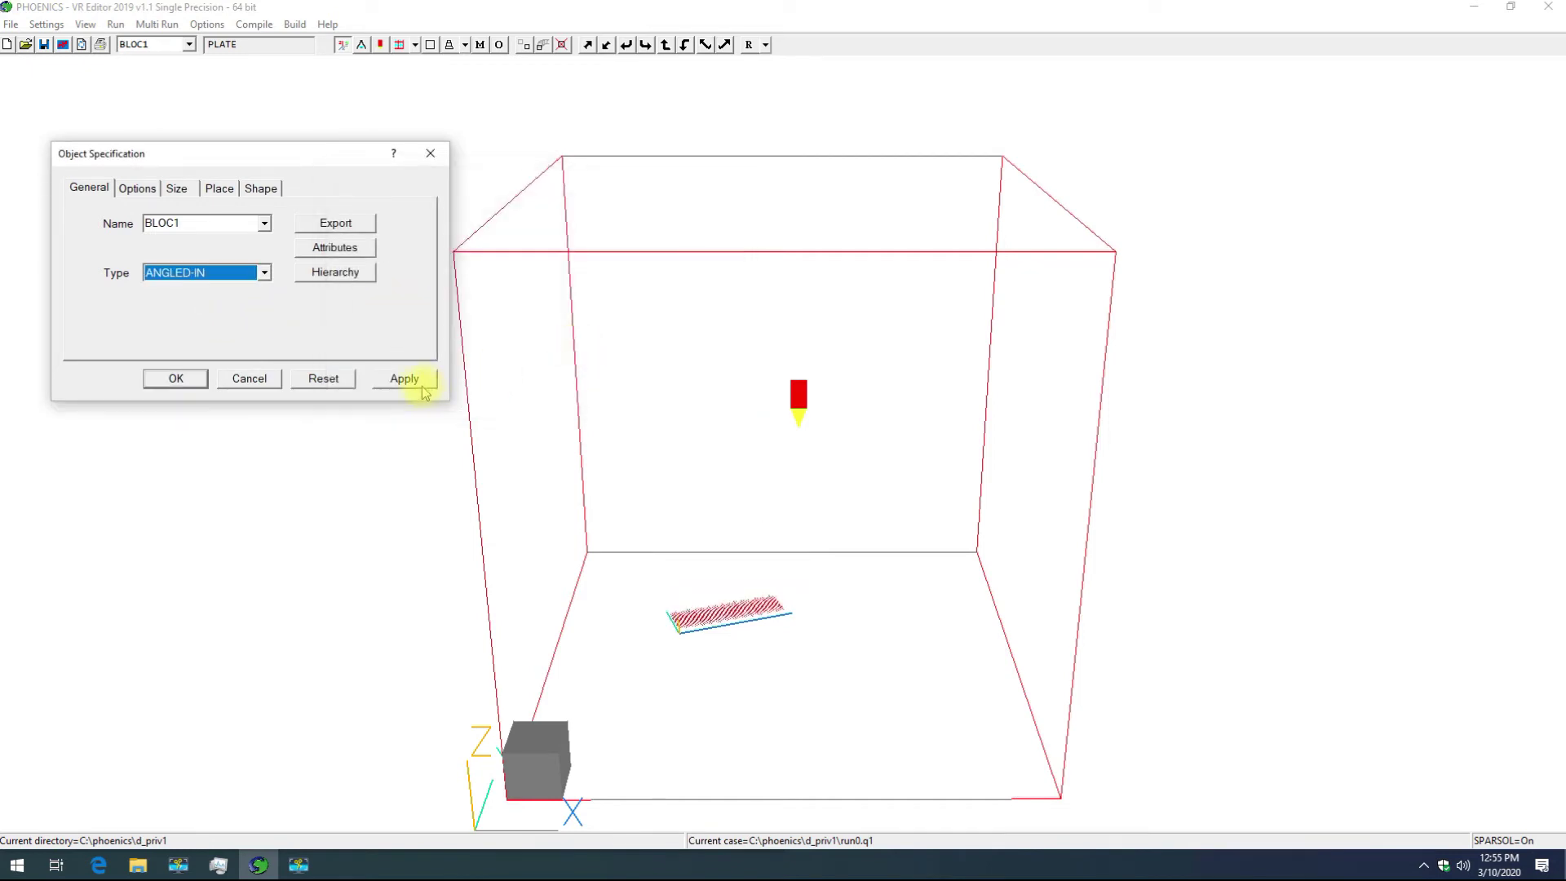
{"action": "left_click", "coordinate": [412, 379]}
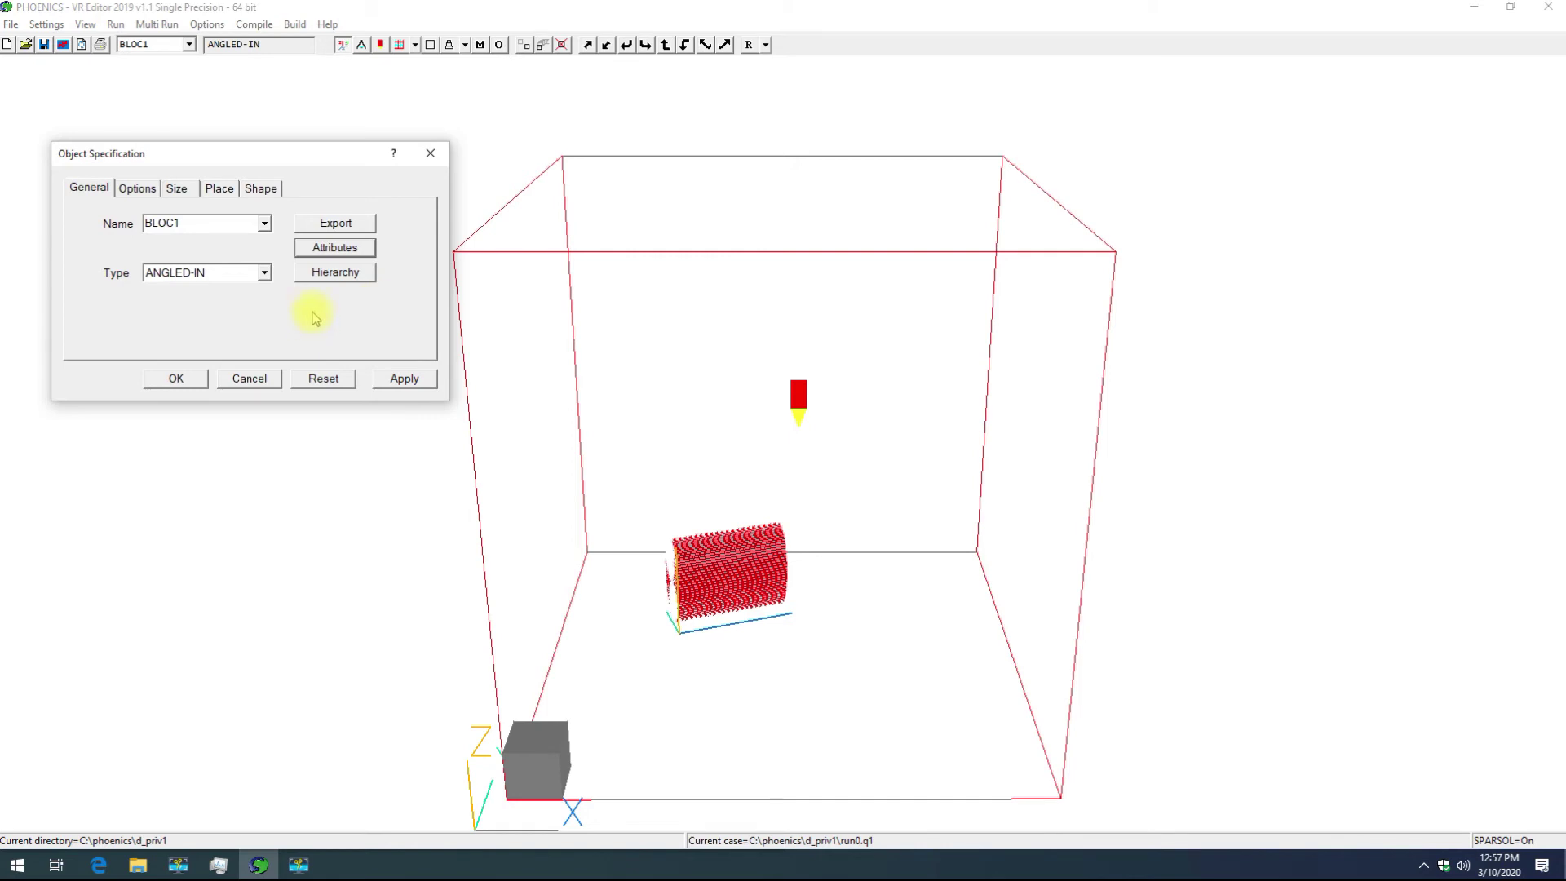
Step: Inspect the angled inlet's attributes and close them, keeping the velocity components at zero
{"action": "left_click", "coordinate": [345, 250]}
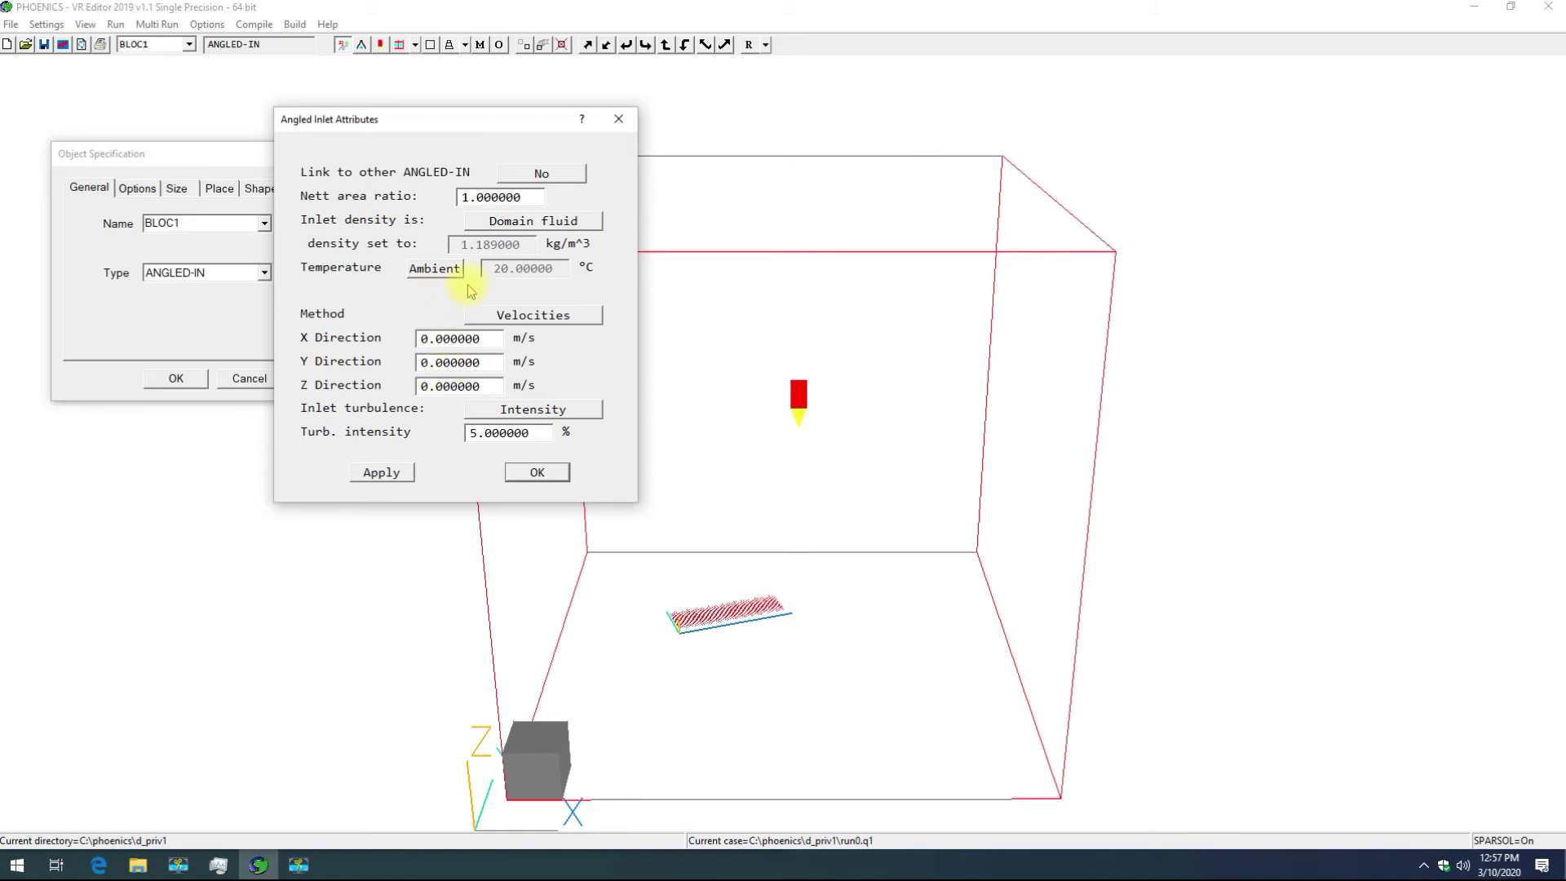
{"action": "left_click", "coordinate": [538, 480]}
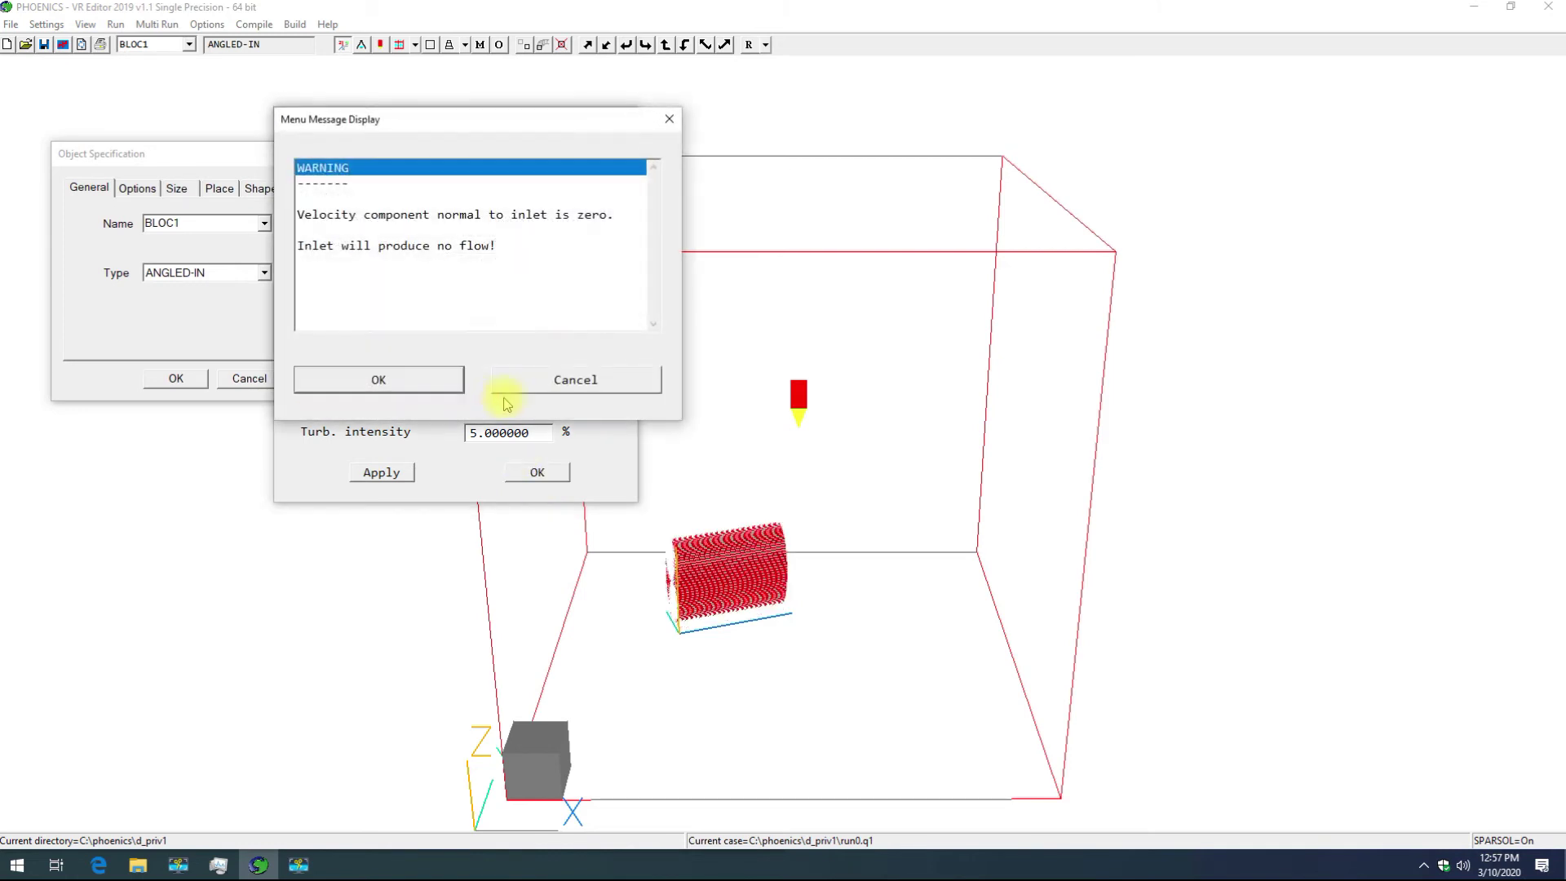
{"action": "left_click", "coordinate": [410, 382]}
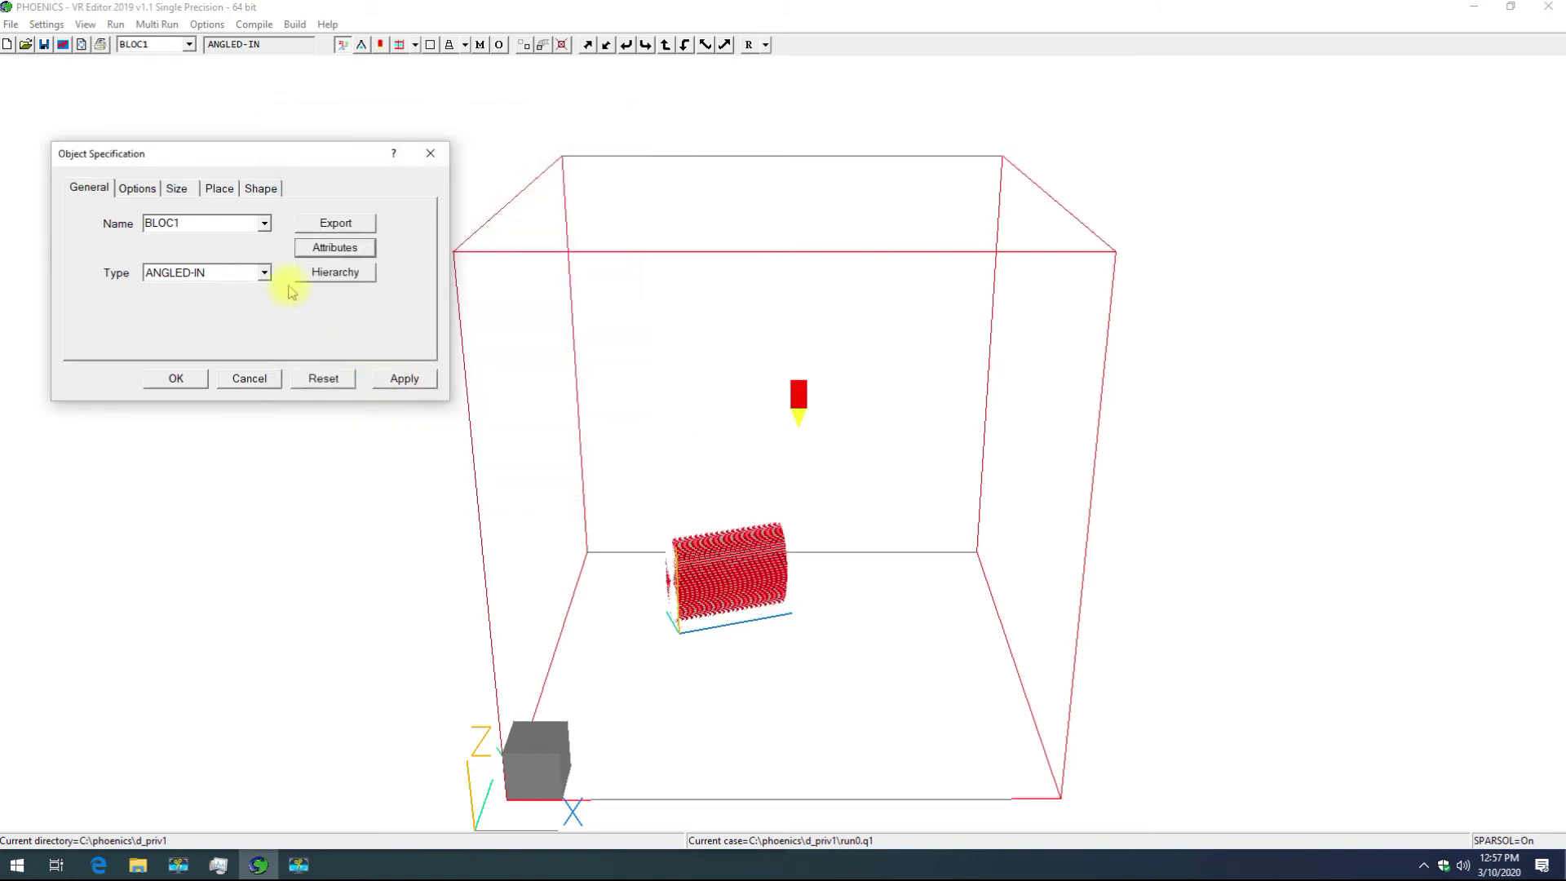
Step: Switch BLOC1's type to ANGLED-OUT and inspect its attributes, reading the help entry on the nett area ratio
{"action": "left_click", "coordinate": [264, 273]}
{"action": "scroll", "coordinate": [252, 360], "scroll_direction": "down", "scroll_amount": 1}
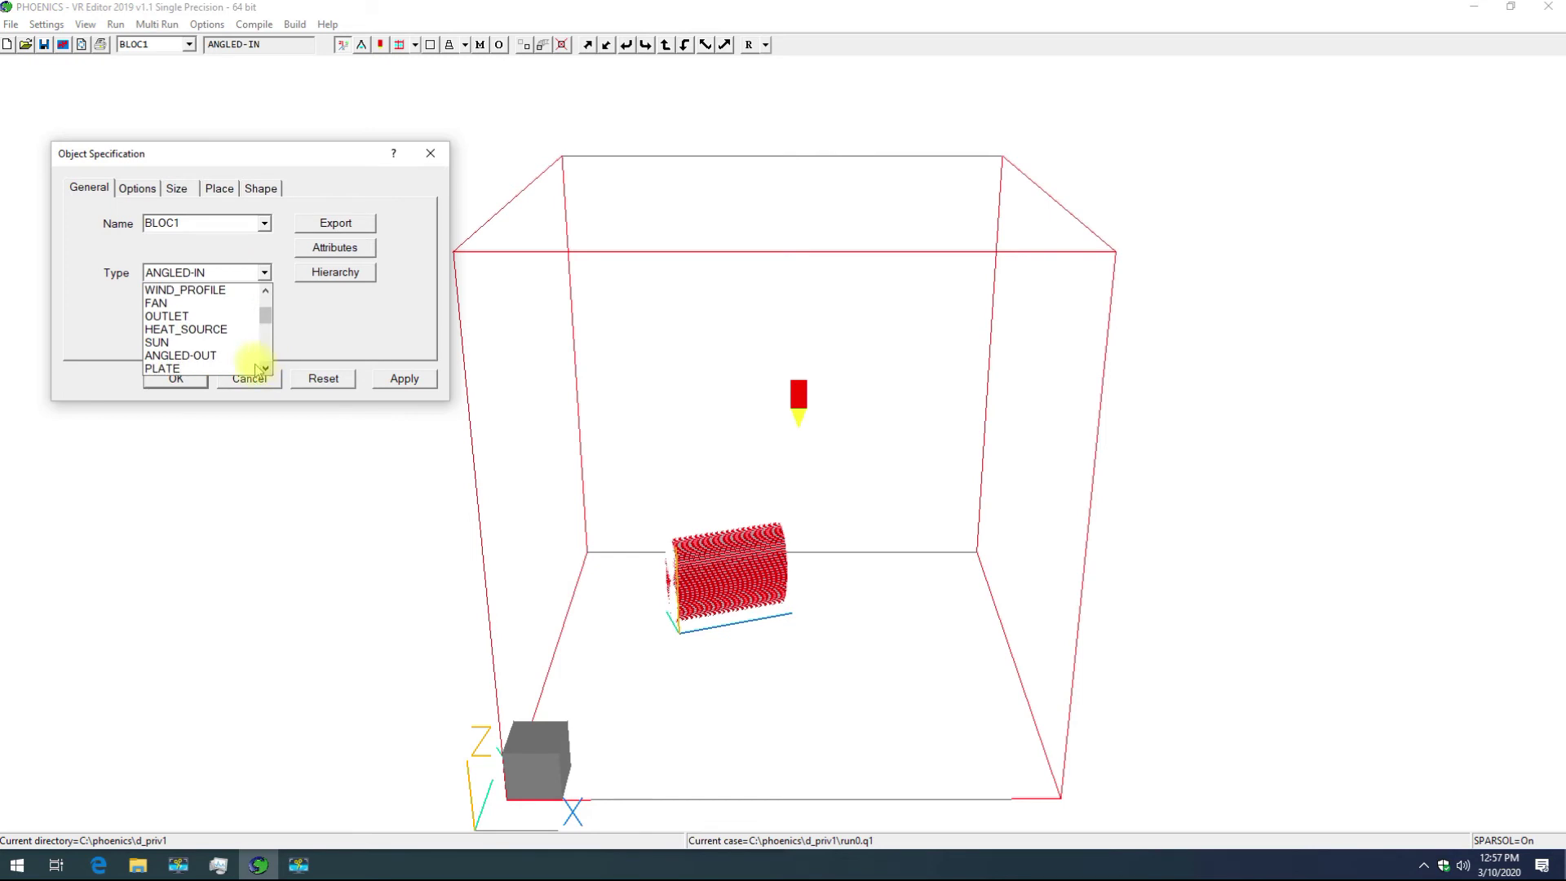
{"action": "left_click", "coordinate": [240, 355]}
{"action": "left_click", "coordinate": [321, 246]}
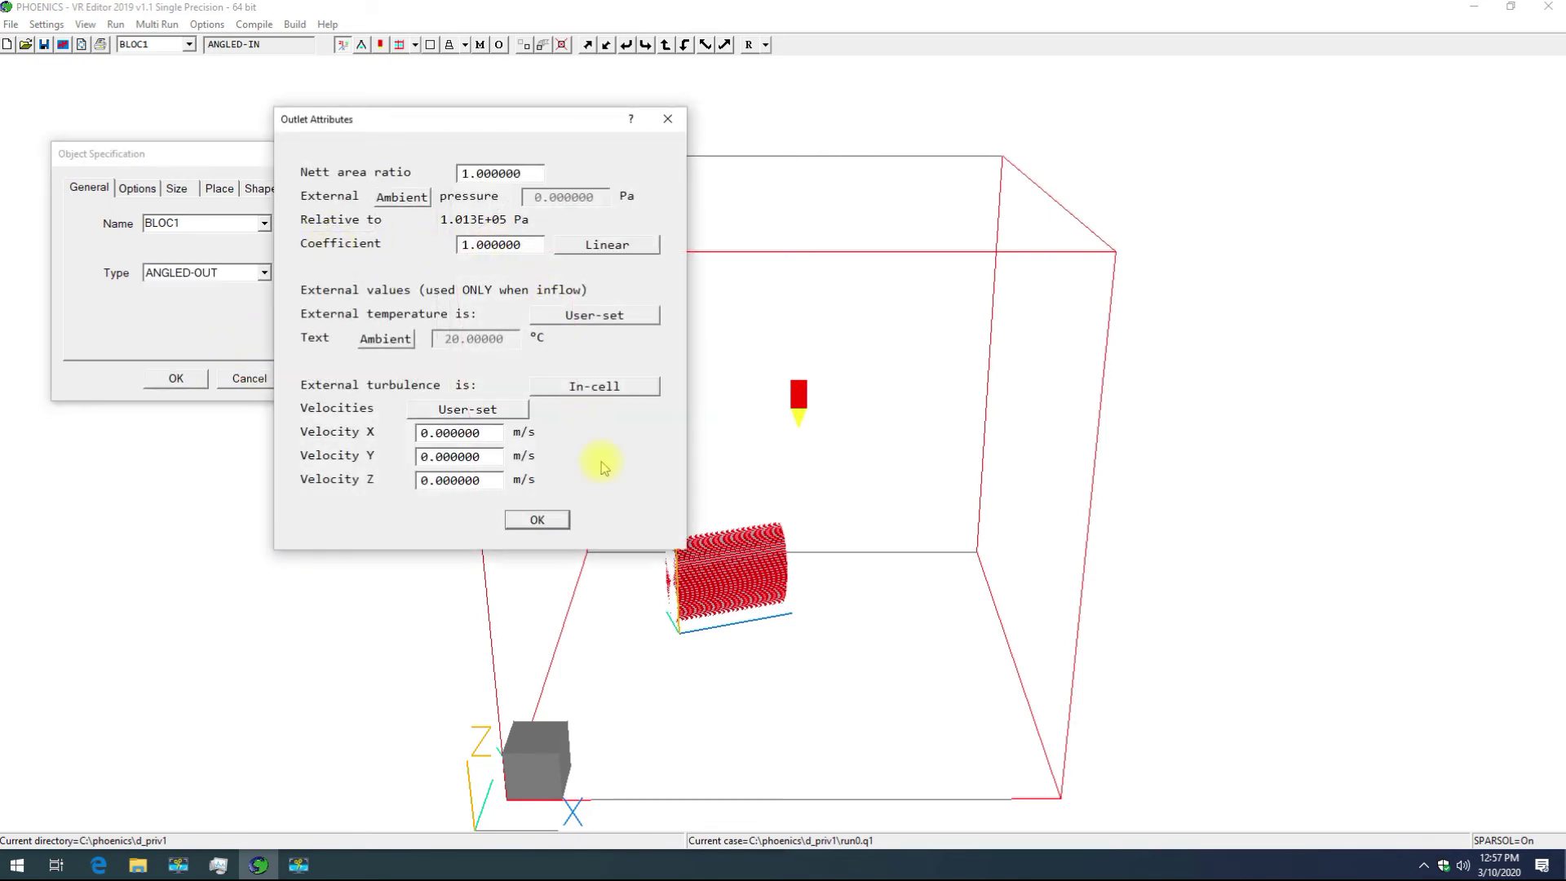
{"action": "left_click", "coordinate": [630, 121]}
{"action": "left_click", "coordinate": [532, 172]}
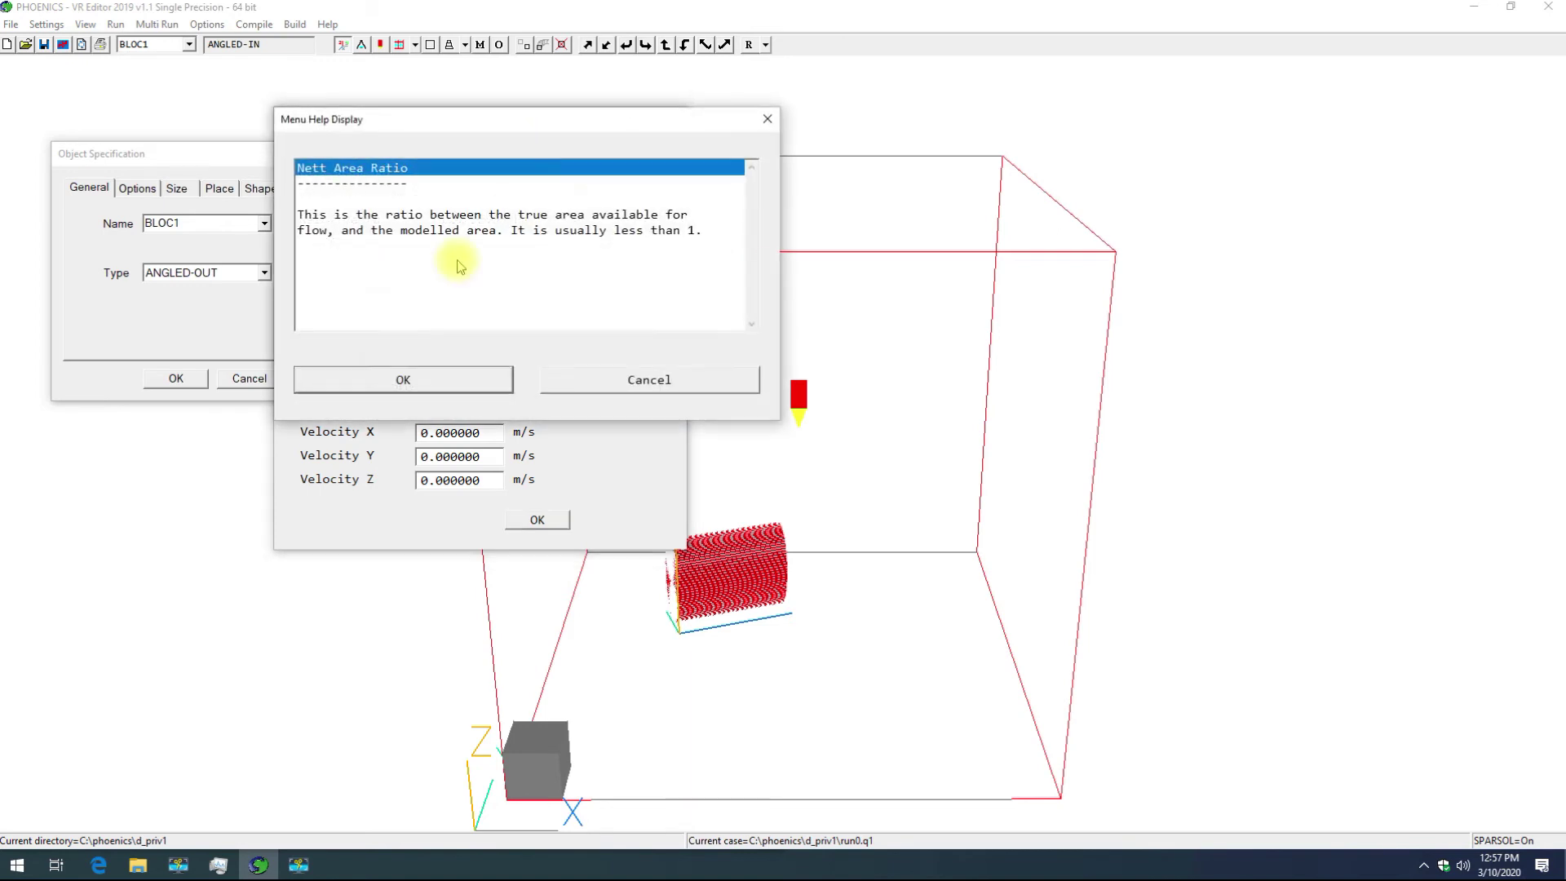
{"action": "left_click", "coordinate": [500, 377]}
{"action": "left_click", "coordinate": [533, 522]}
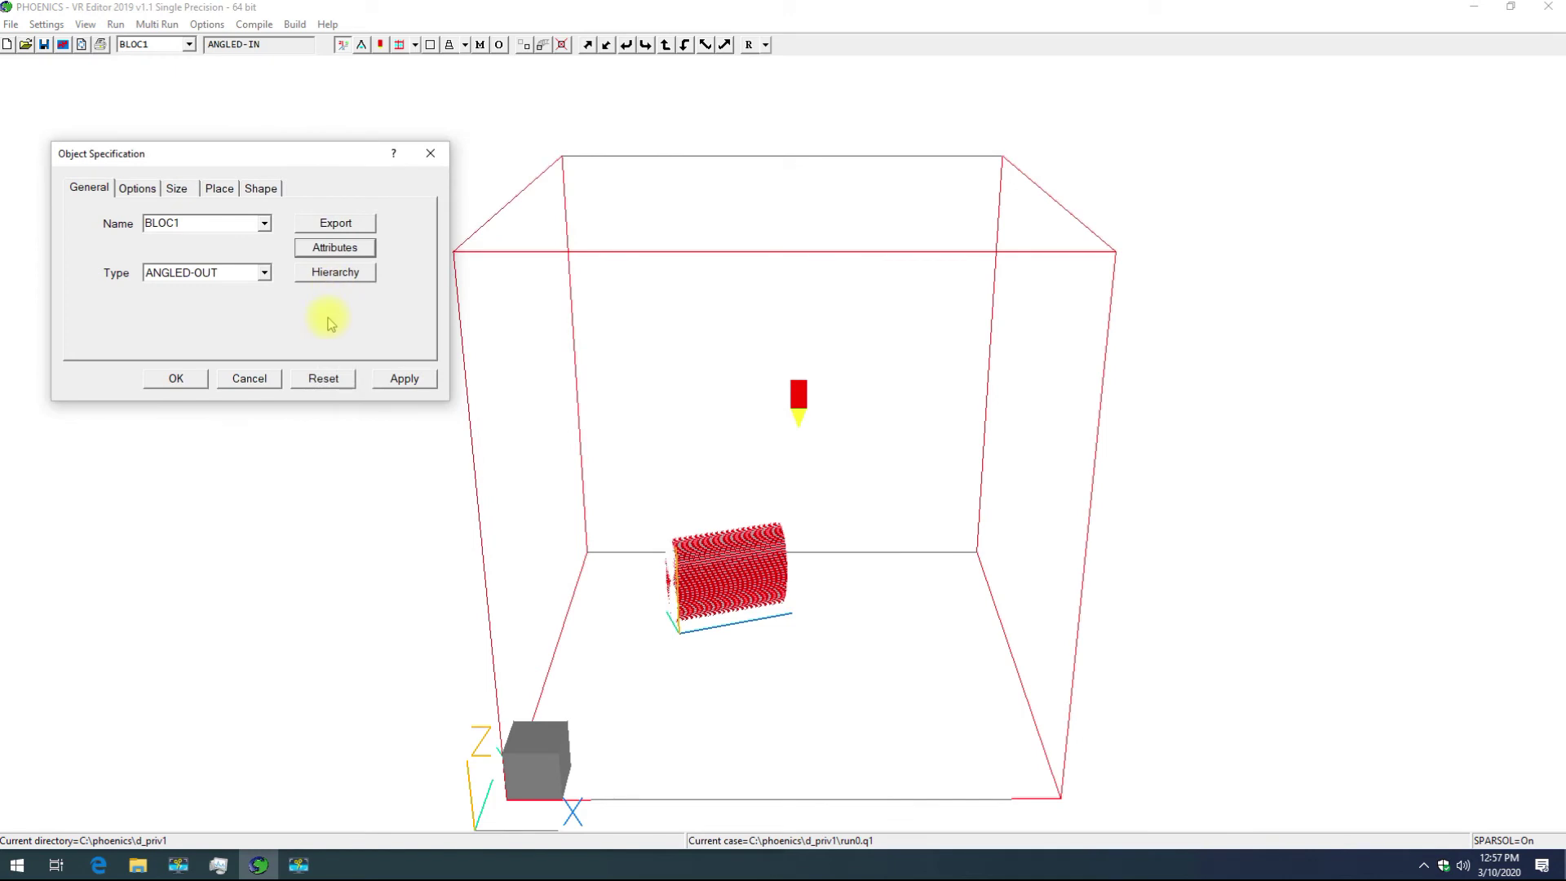
Step: Change the BLOC1 object's type to WIND and open its attributes
{"action": "left_click", "coordinate": [264, 273]}
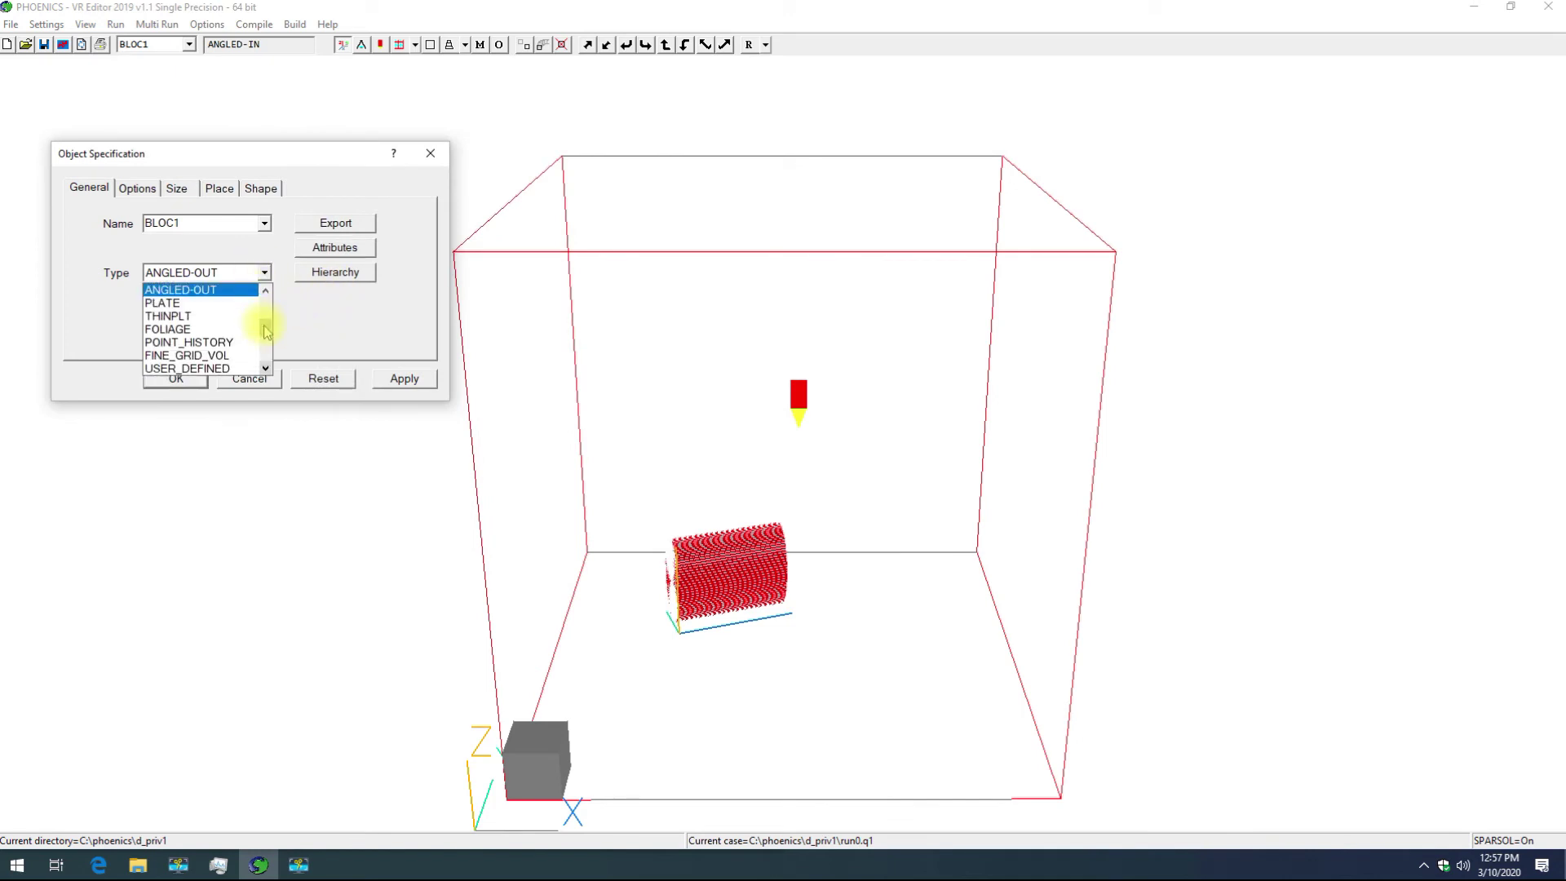
{"action": "mouse_move", "coordinate": [266, 330]}
{"action": "left_mouse_down"}
{"action": "mouse_move", "coordinate": [265, 351]}
{"action": "mouse_move", "coordinate": [266, 308]}
{"action": "left_mouse_up"}
{"action": "left_click", "coordinate": [204, 313]}
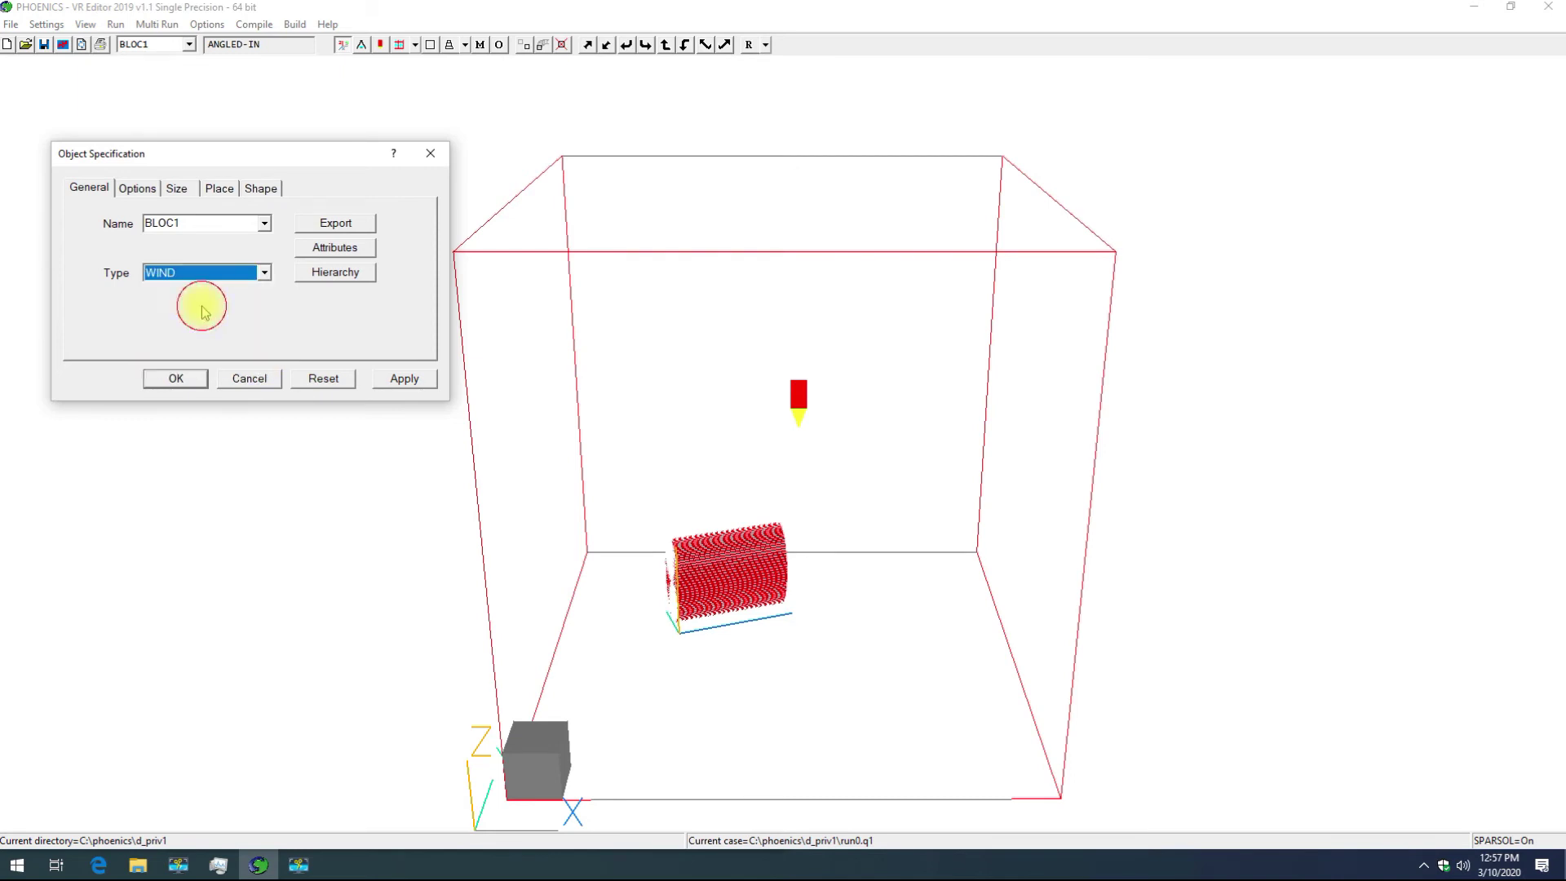
{"action": "left_click", "coordinate": [318, 253]}
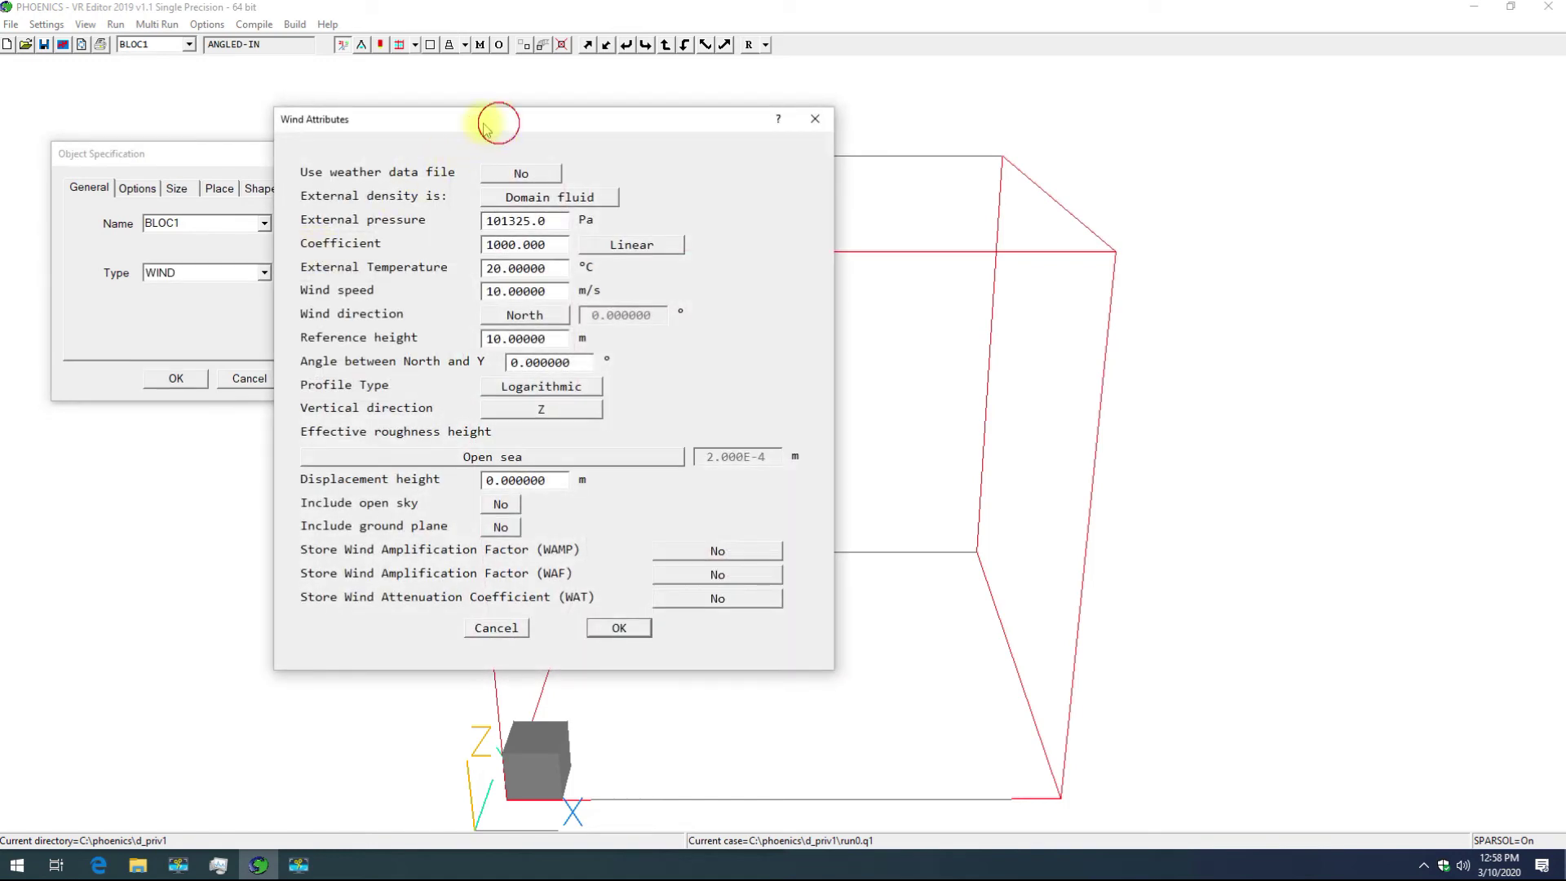
Step: Review the wind object's attributes, including the wind speed setting, and accept them as they are
{"action": "left_click_drag", "start_coordinate": [499, 122], "coordinate": [262, 126]}
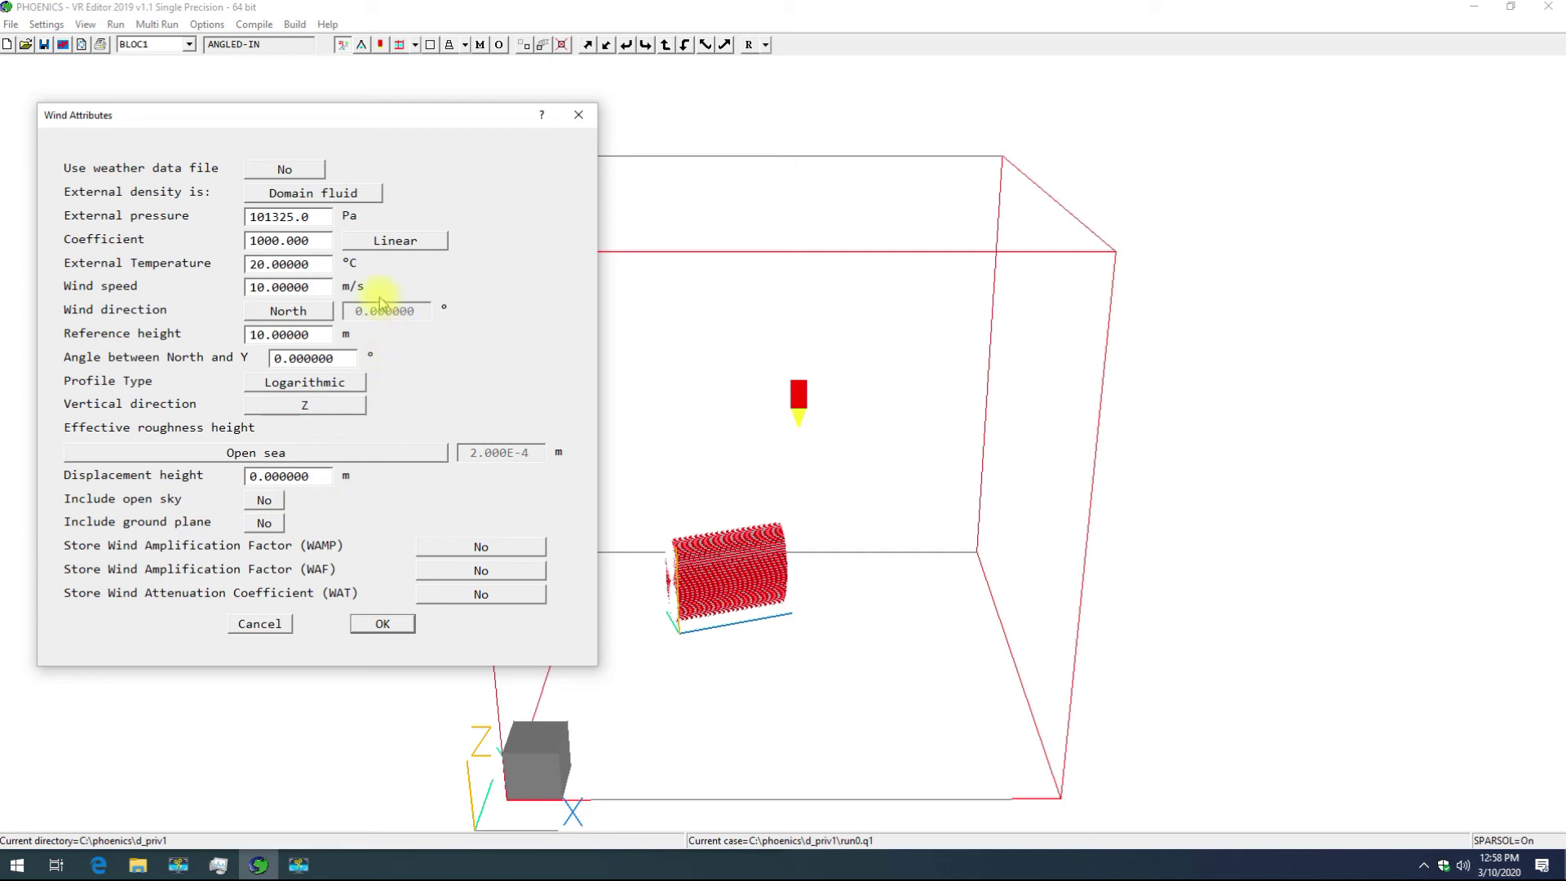
{"action": "left_click_drag", "start_coordinate": [324, 288], "coordinate": [221, 289]}
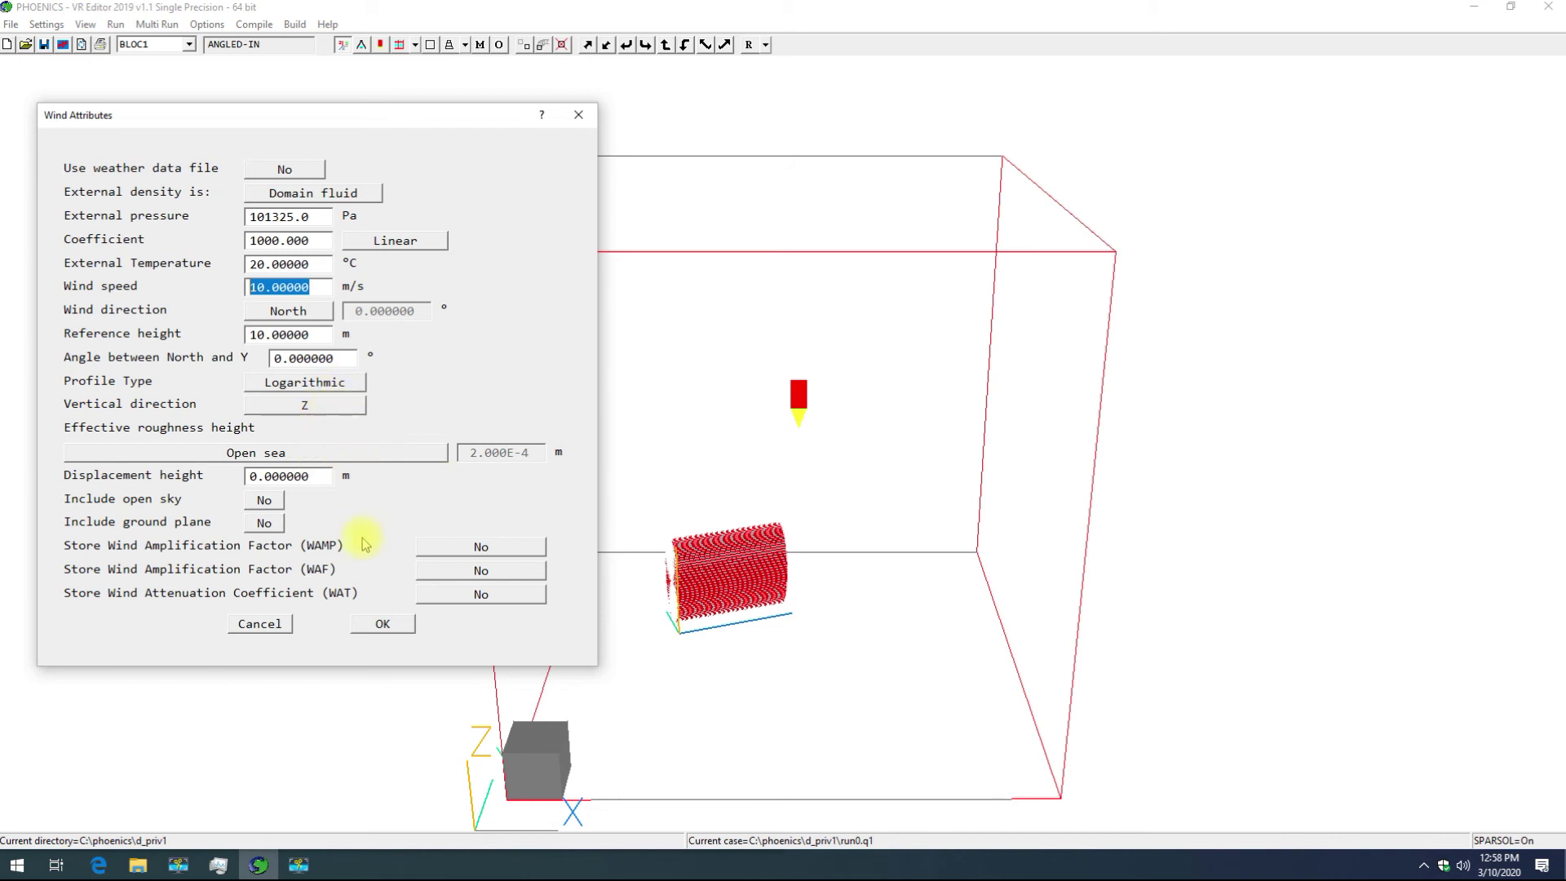
{"action": "left_click", "coordinate": [385, 625]}
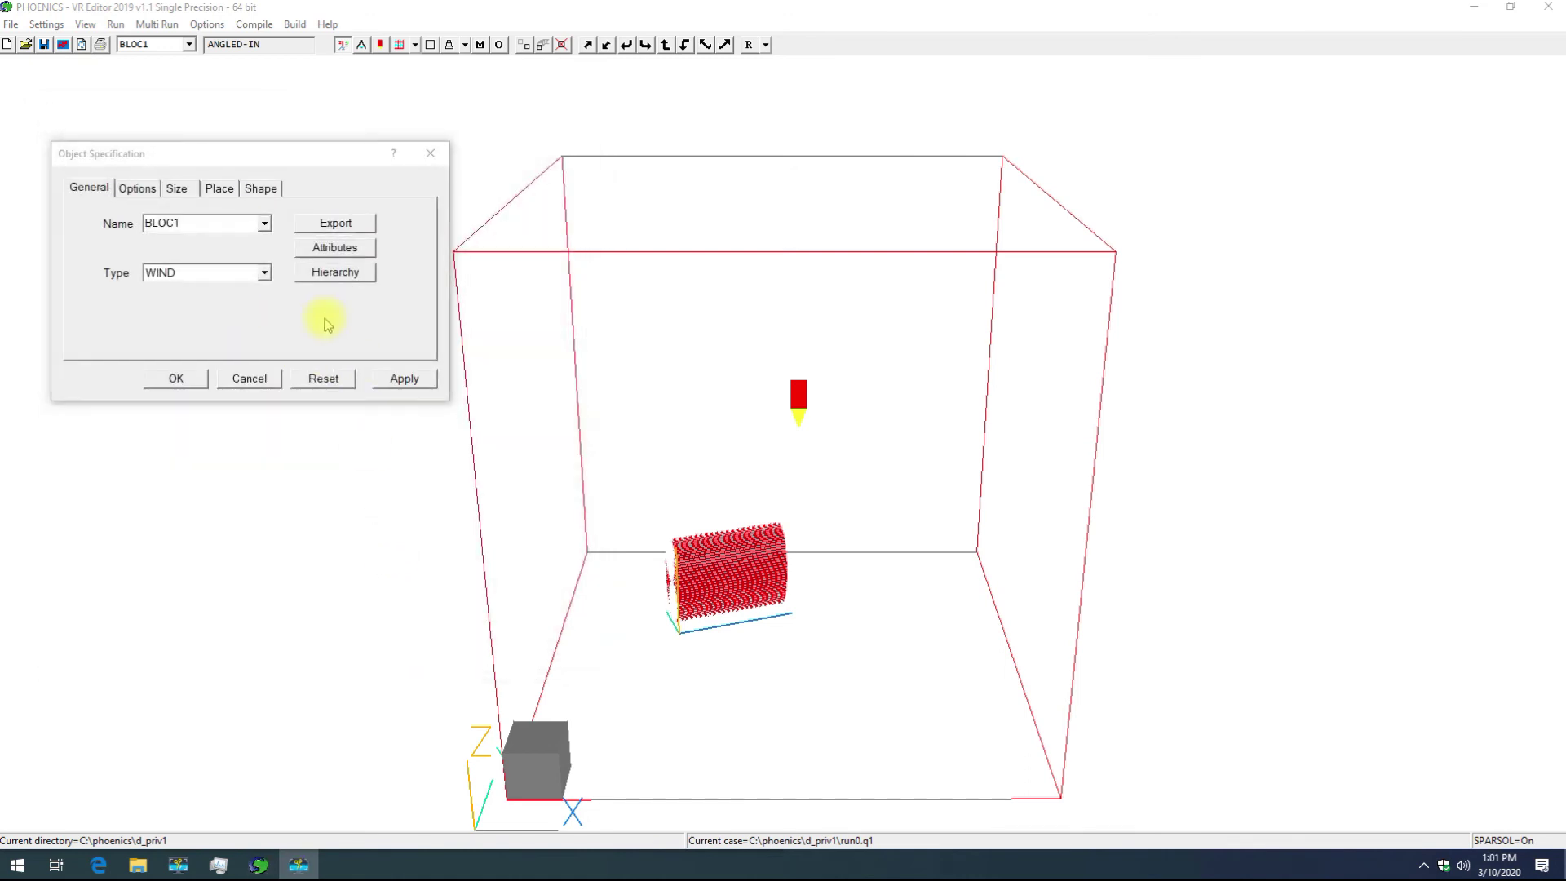
Step: Change the BLOC1 object's type to HEAT_SOURCE and open its attributes beside the object specification
{"action": "left_click", "coordinate": [264, 272]}
{"action": "left_click", "coordinate": [228, 341]}
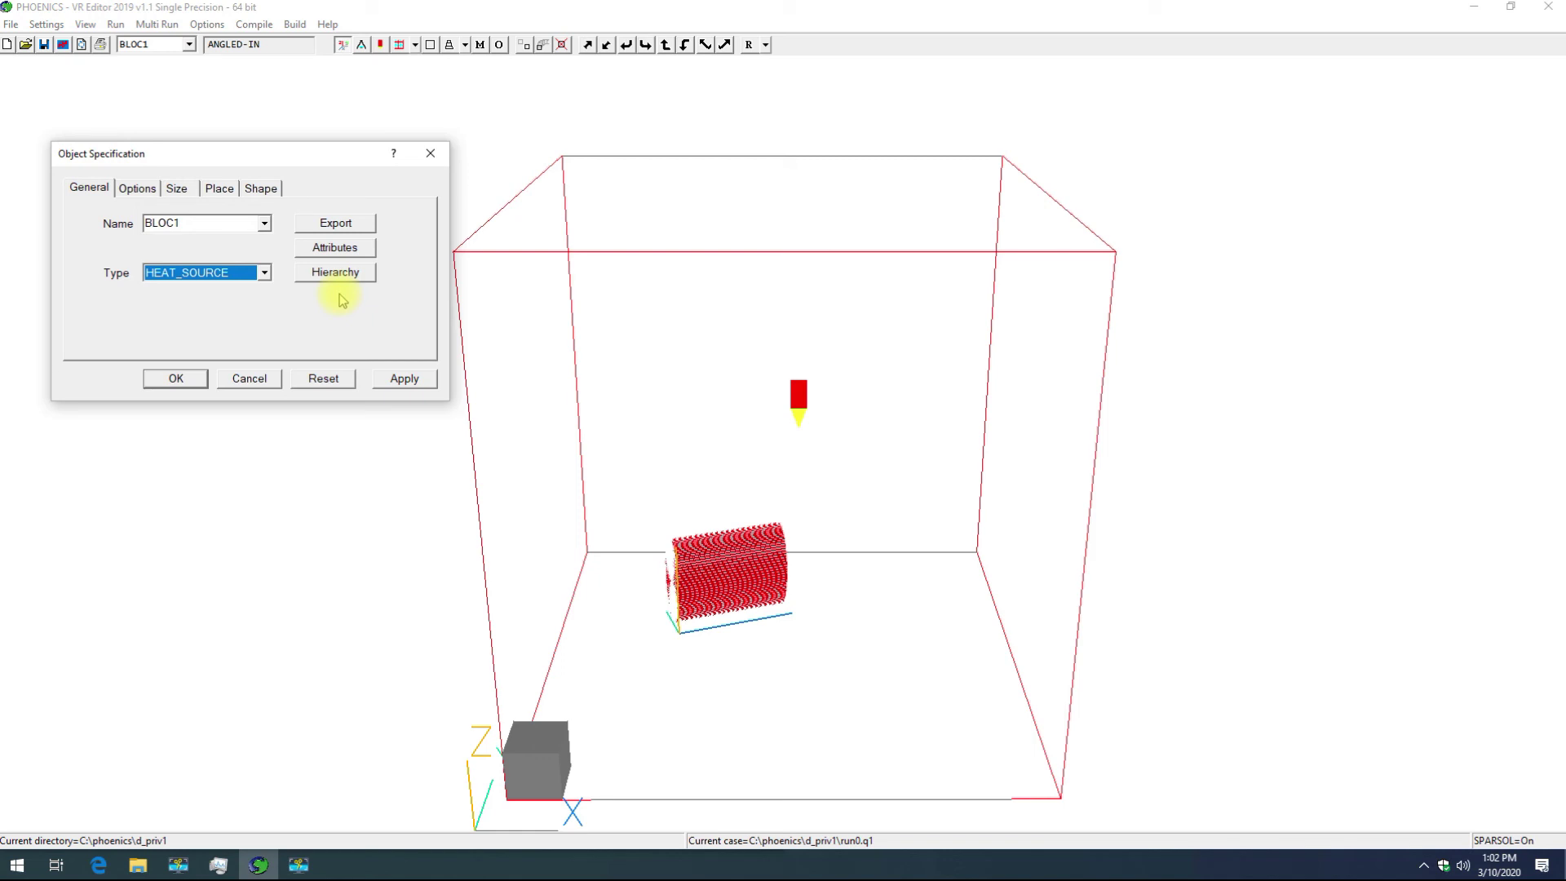
{"action": "left_click", "coordinate": [349, 249]}
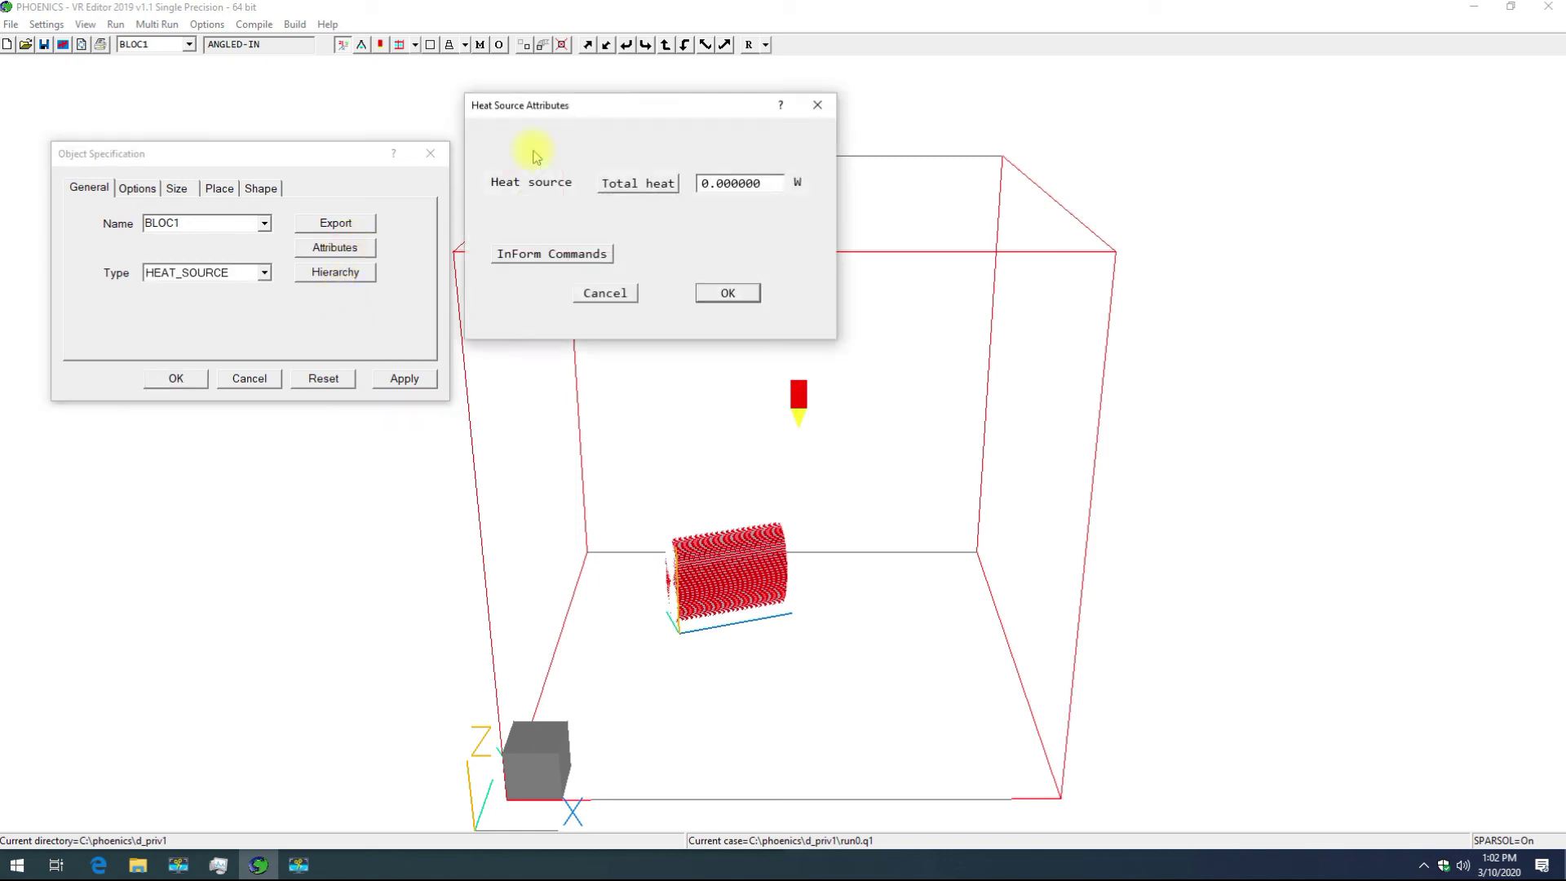
{"action": "left_click_drag", "start_coordinate": [592, 108], "coordinate": [586, 156]}
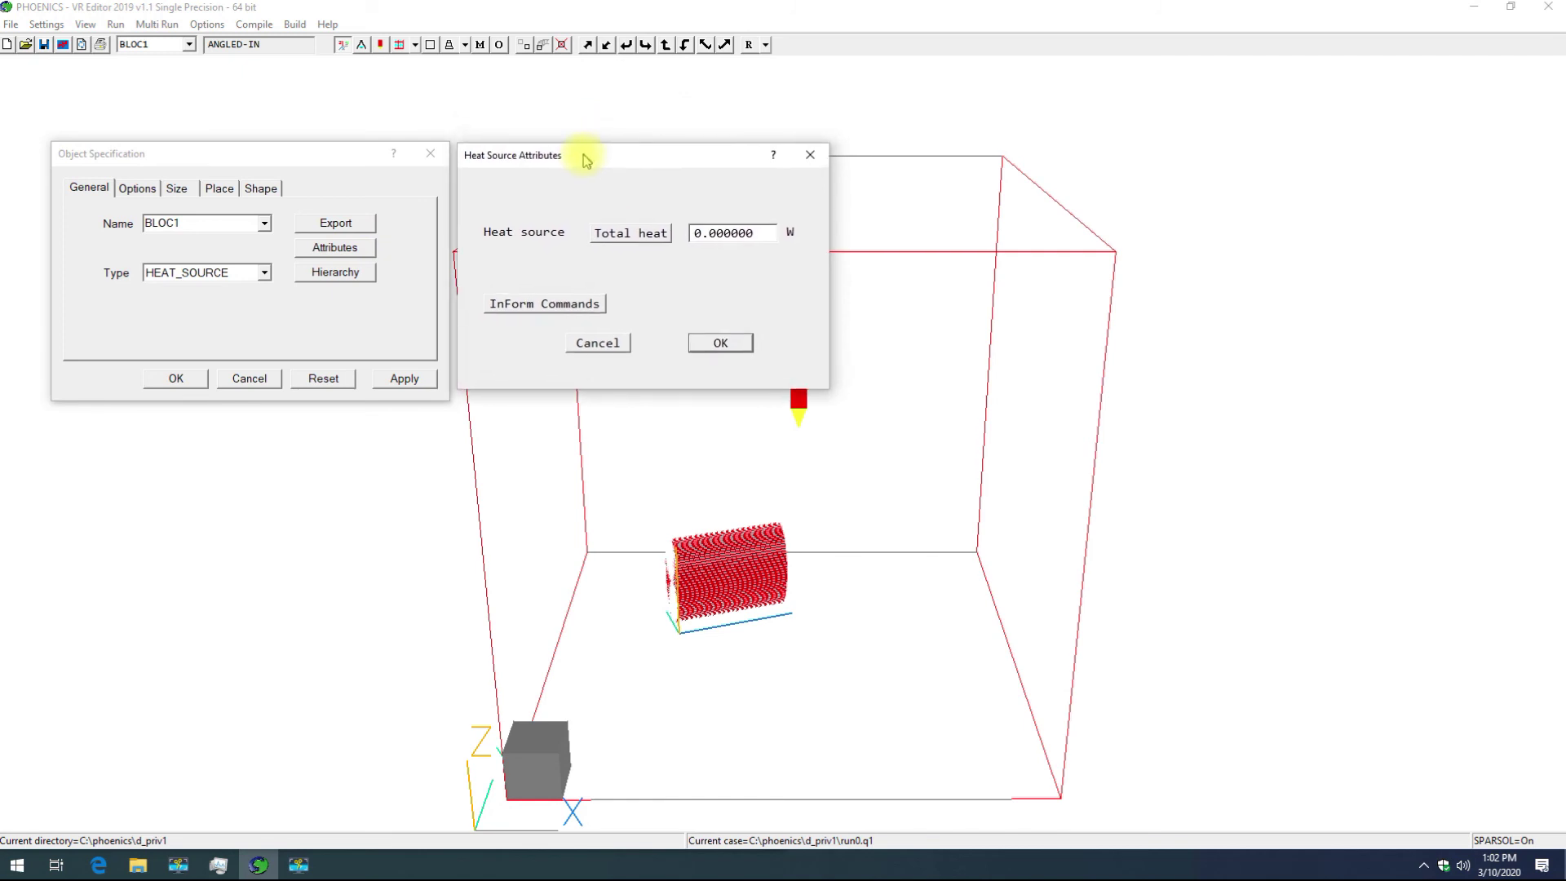
Step: Compare the fixed temperature and total heat forms, read the help entry on the form of heat source, and close the attributes with Total heat selected
{"action": "left_click", "coordinate": [626, 239]}
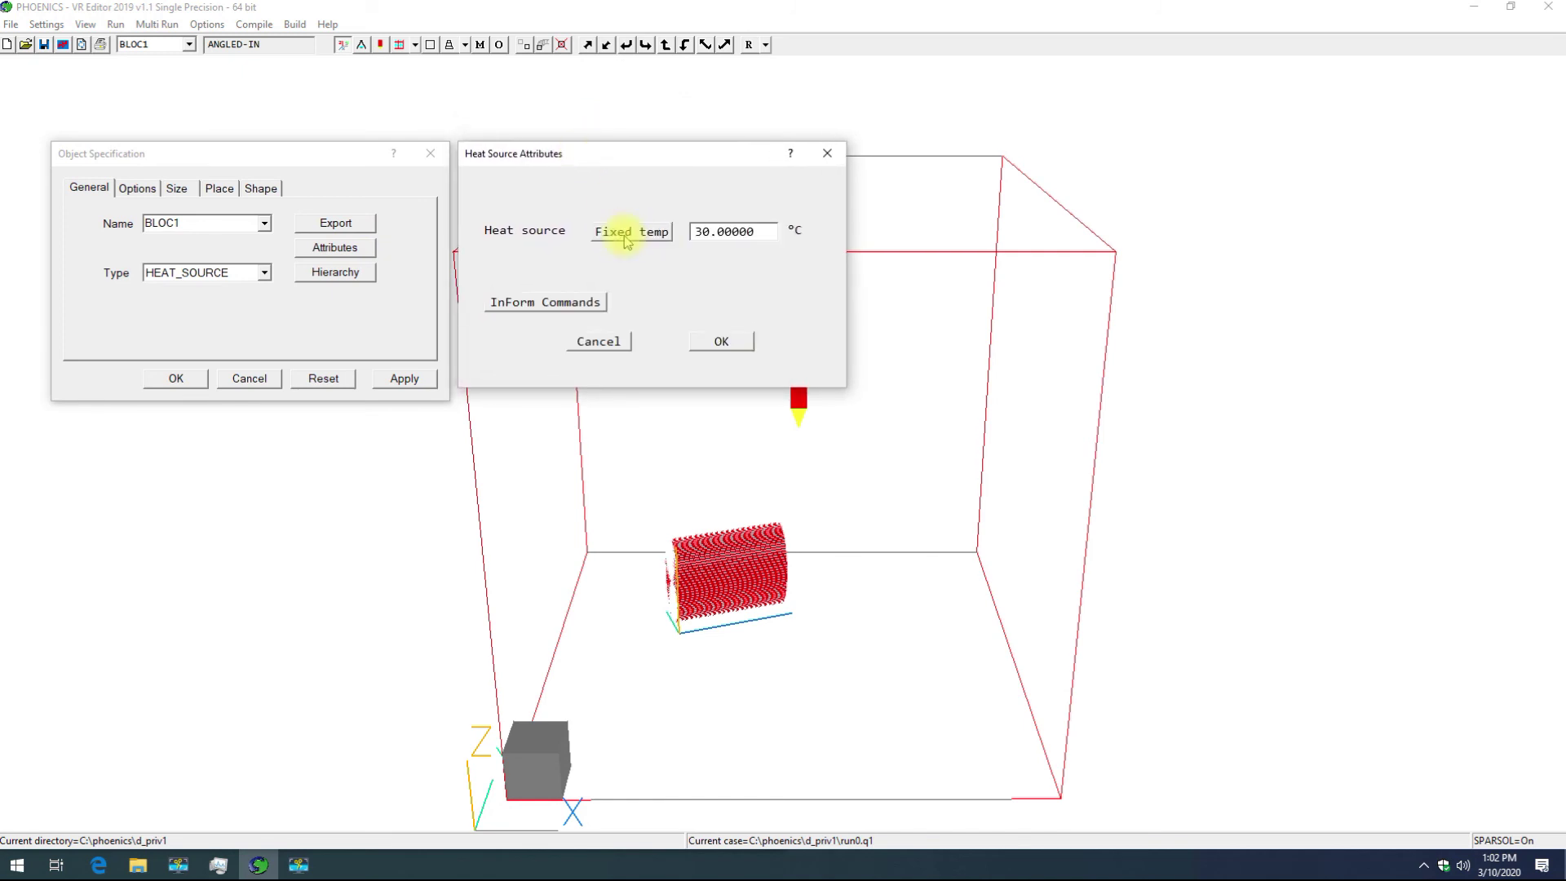
{"action": "left_click", "coordinate": [666, 243]}
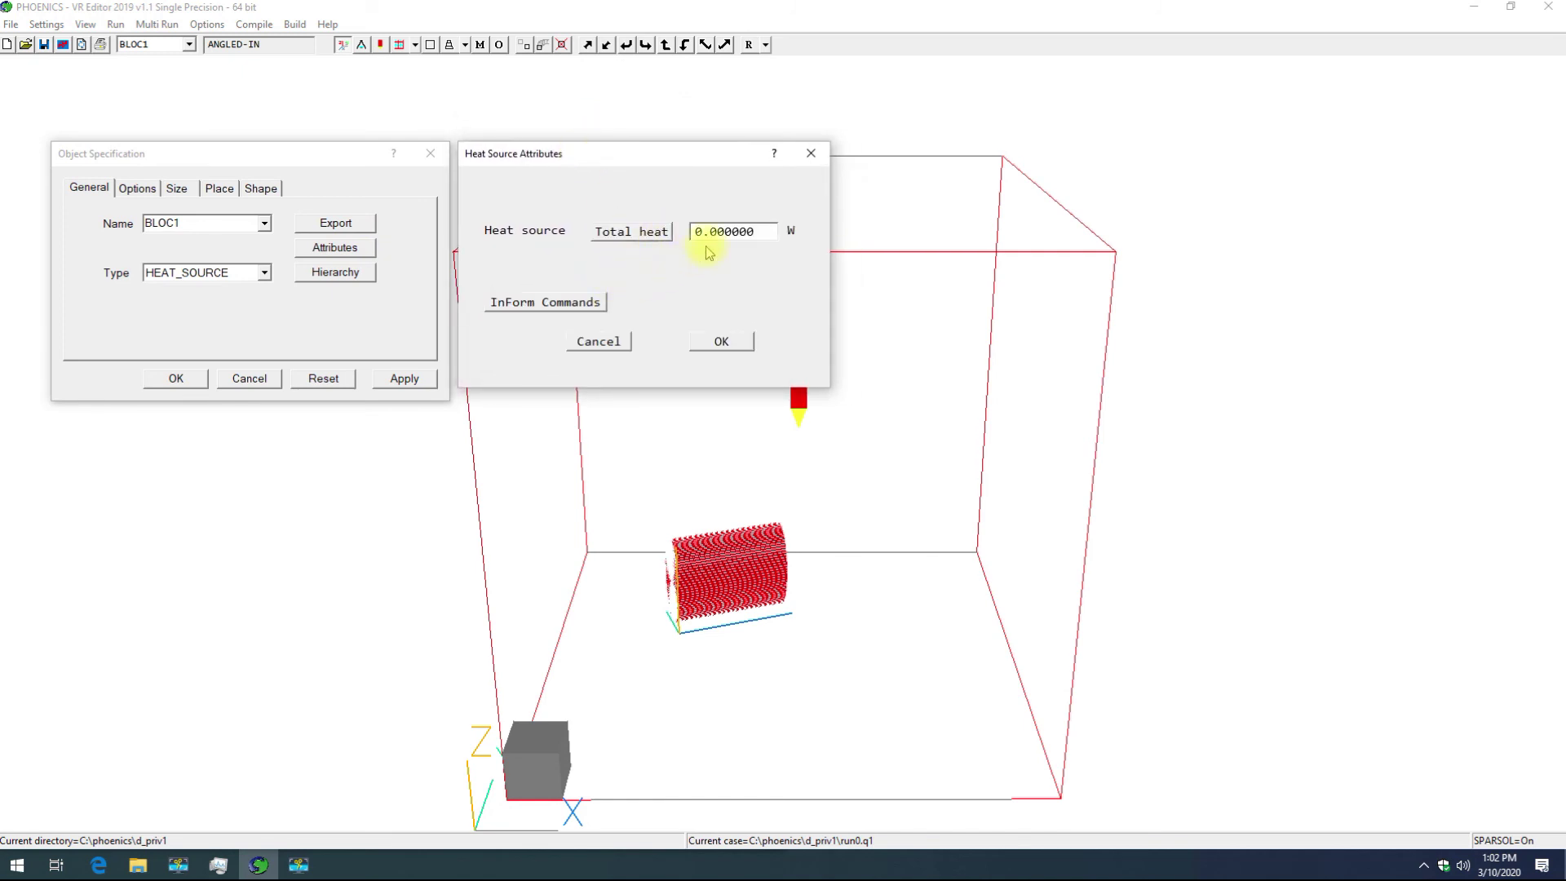
{"action": "left_click", "coordinate": [773, 153]}
{"action": "left_click", "coordinate": [667, 243]}
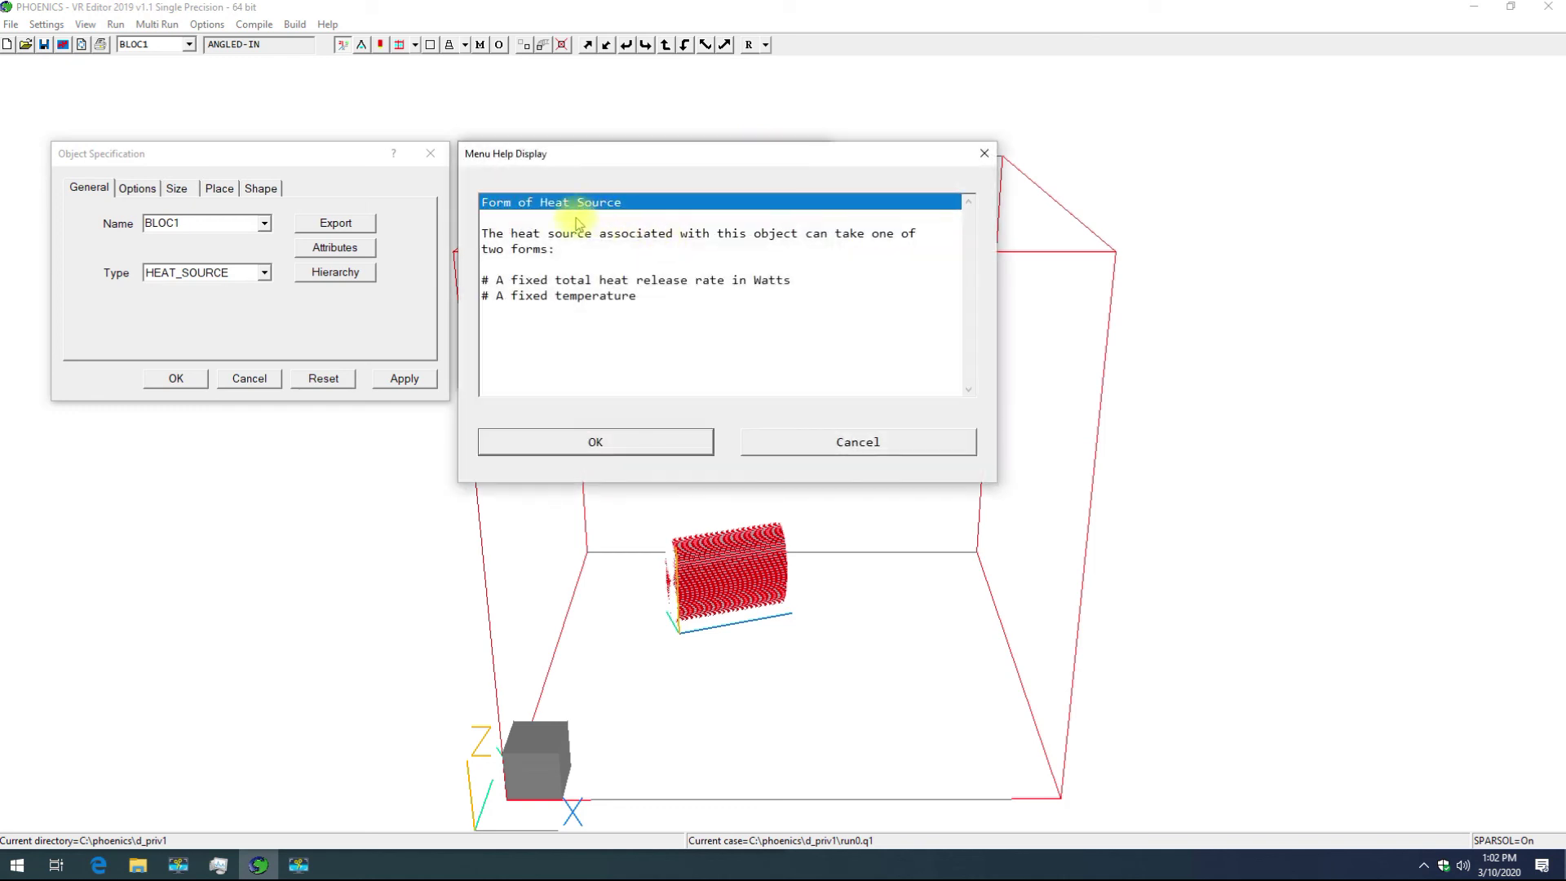
{"action": "left_click", "coordinate": [646, 442]}
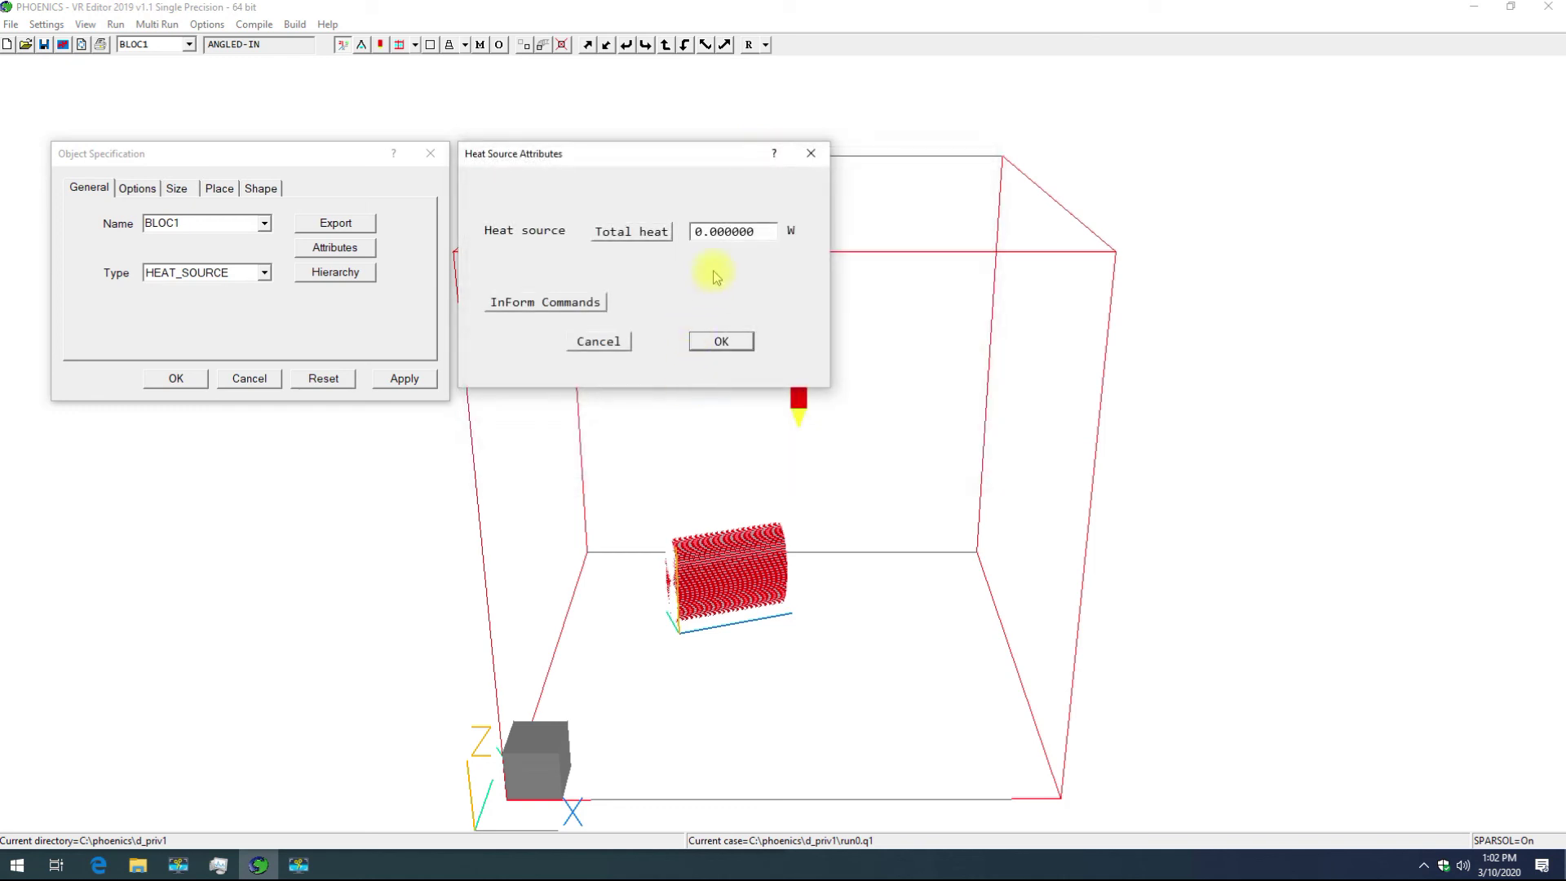
{"action": "left_click", "coordinate": [718, 341]}
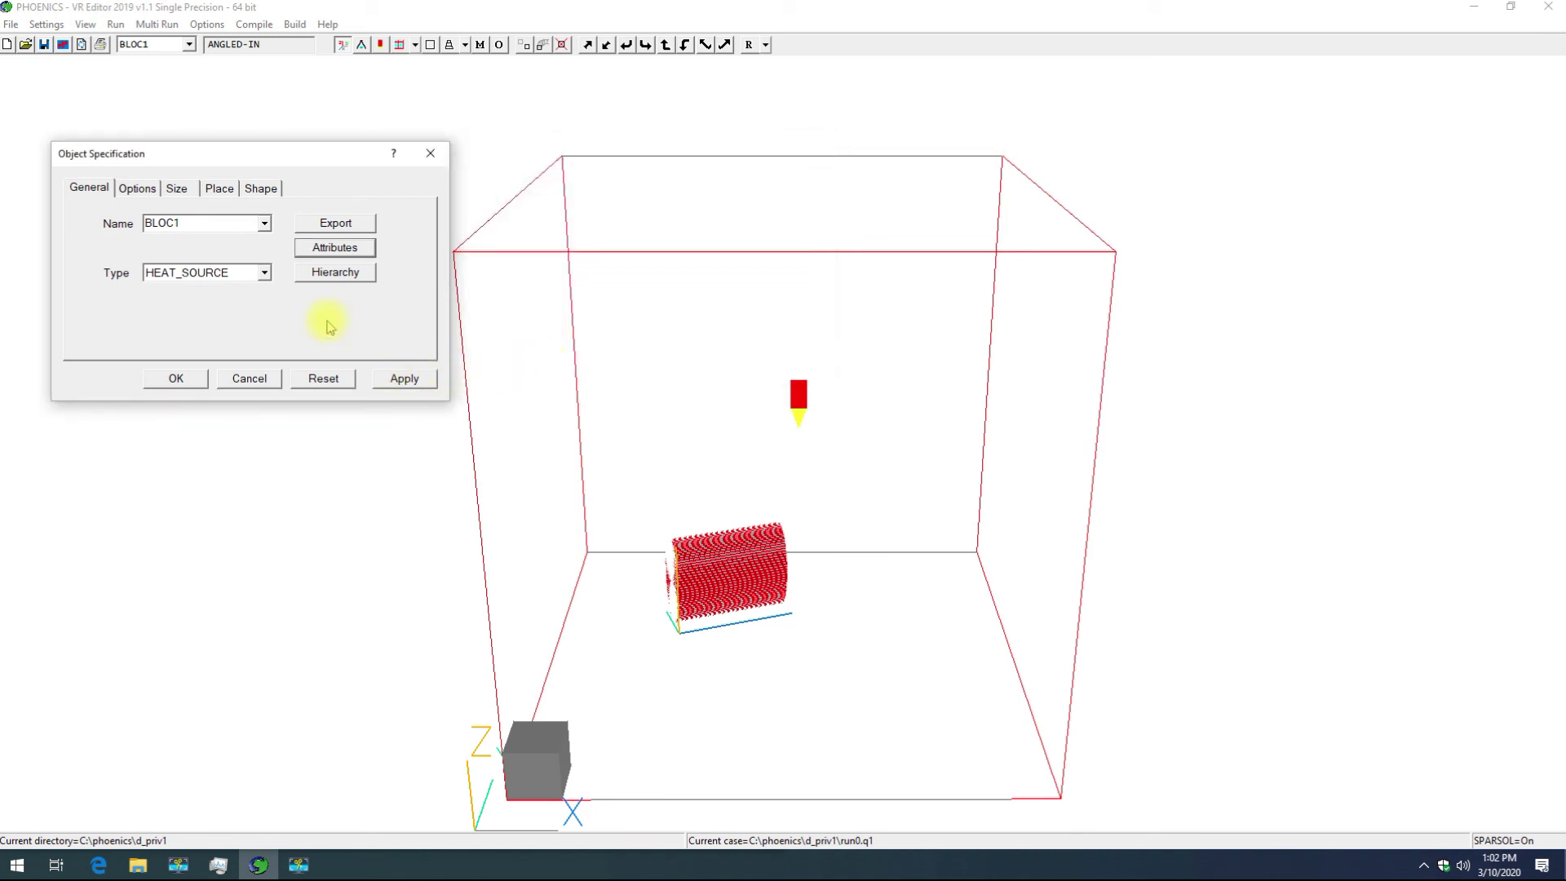
Step: Change the BLOC1 object's type to NULL and check its attributes and the options for how it affects the grid
{"action": "left_click", "coordinate": [264, 272]}
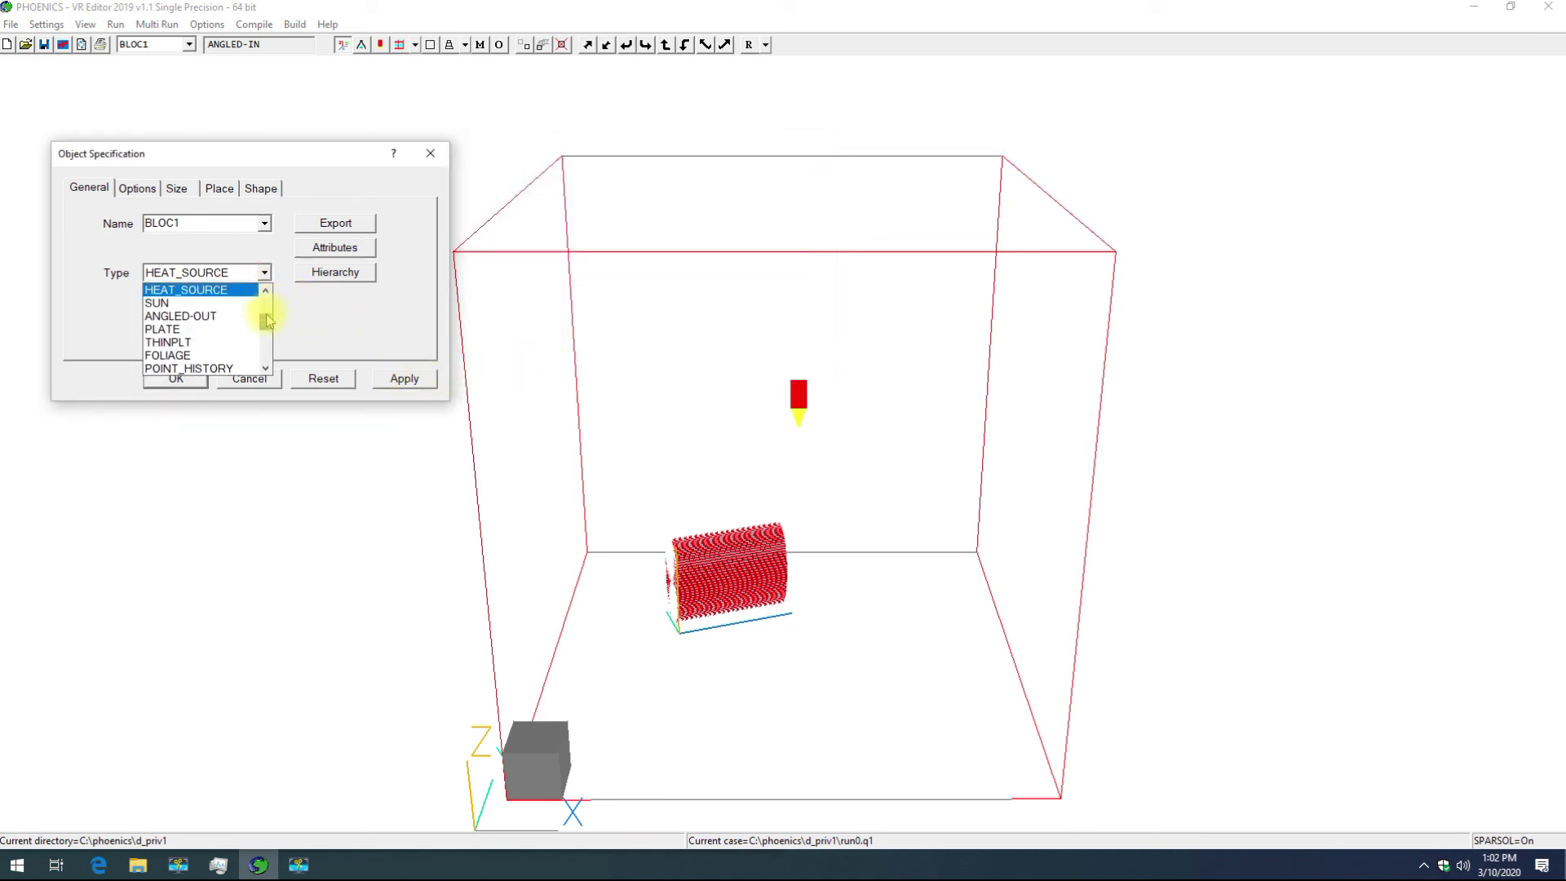
{"action": "left_click_drag", "start_coordinate": [267, 335], "coordinate": [268, 346]}
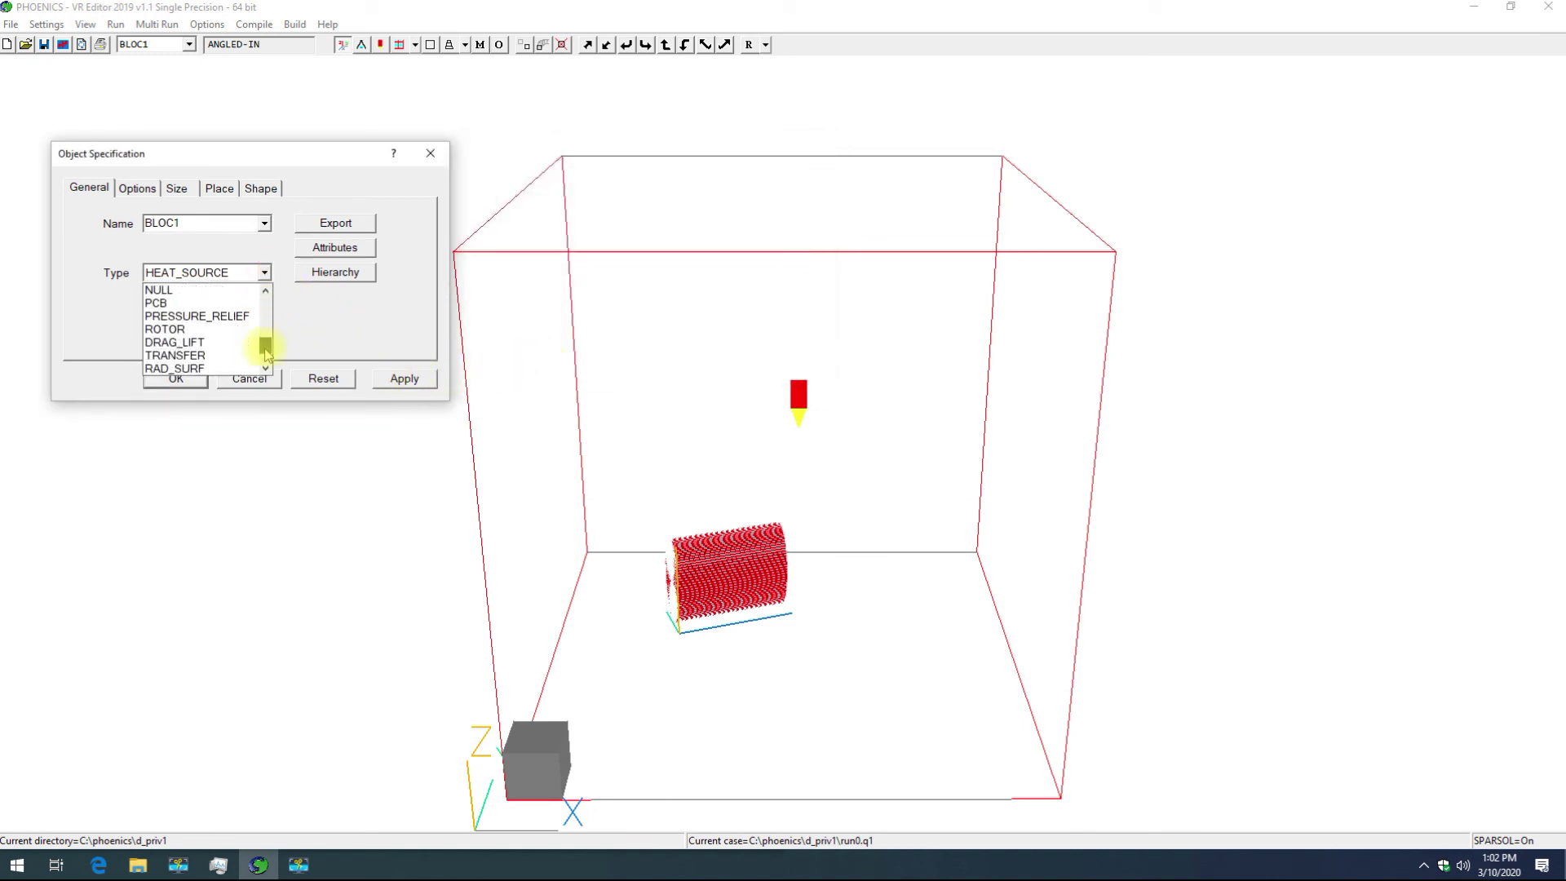
{"action": "left_click", "coordinate": [174, 291]}
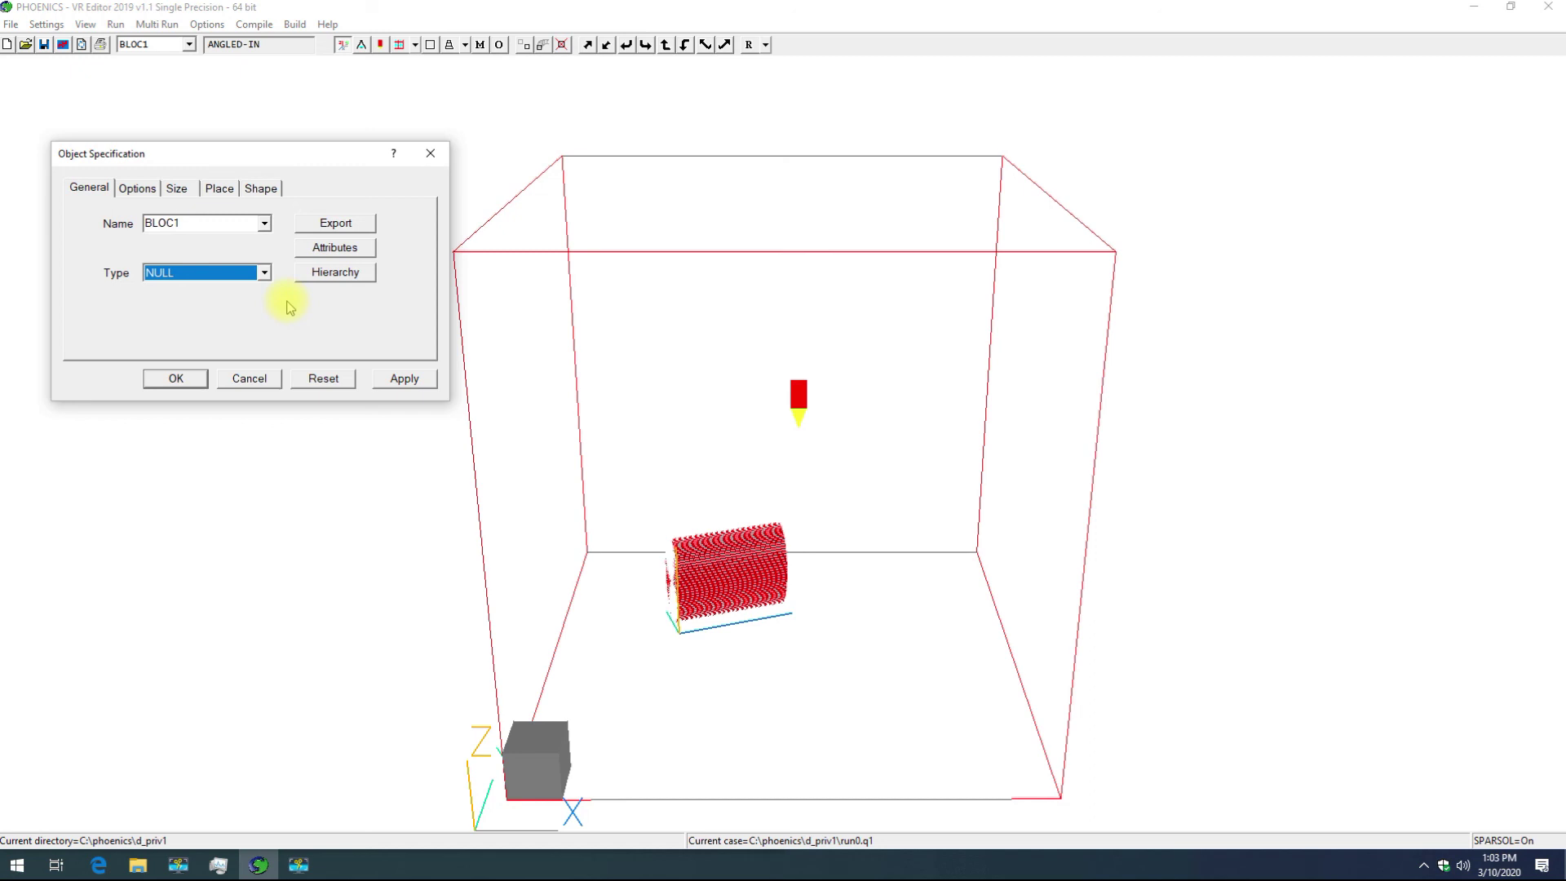
{"action": "left_click", "coordinate": [351, 253]}
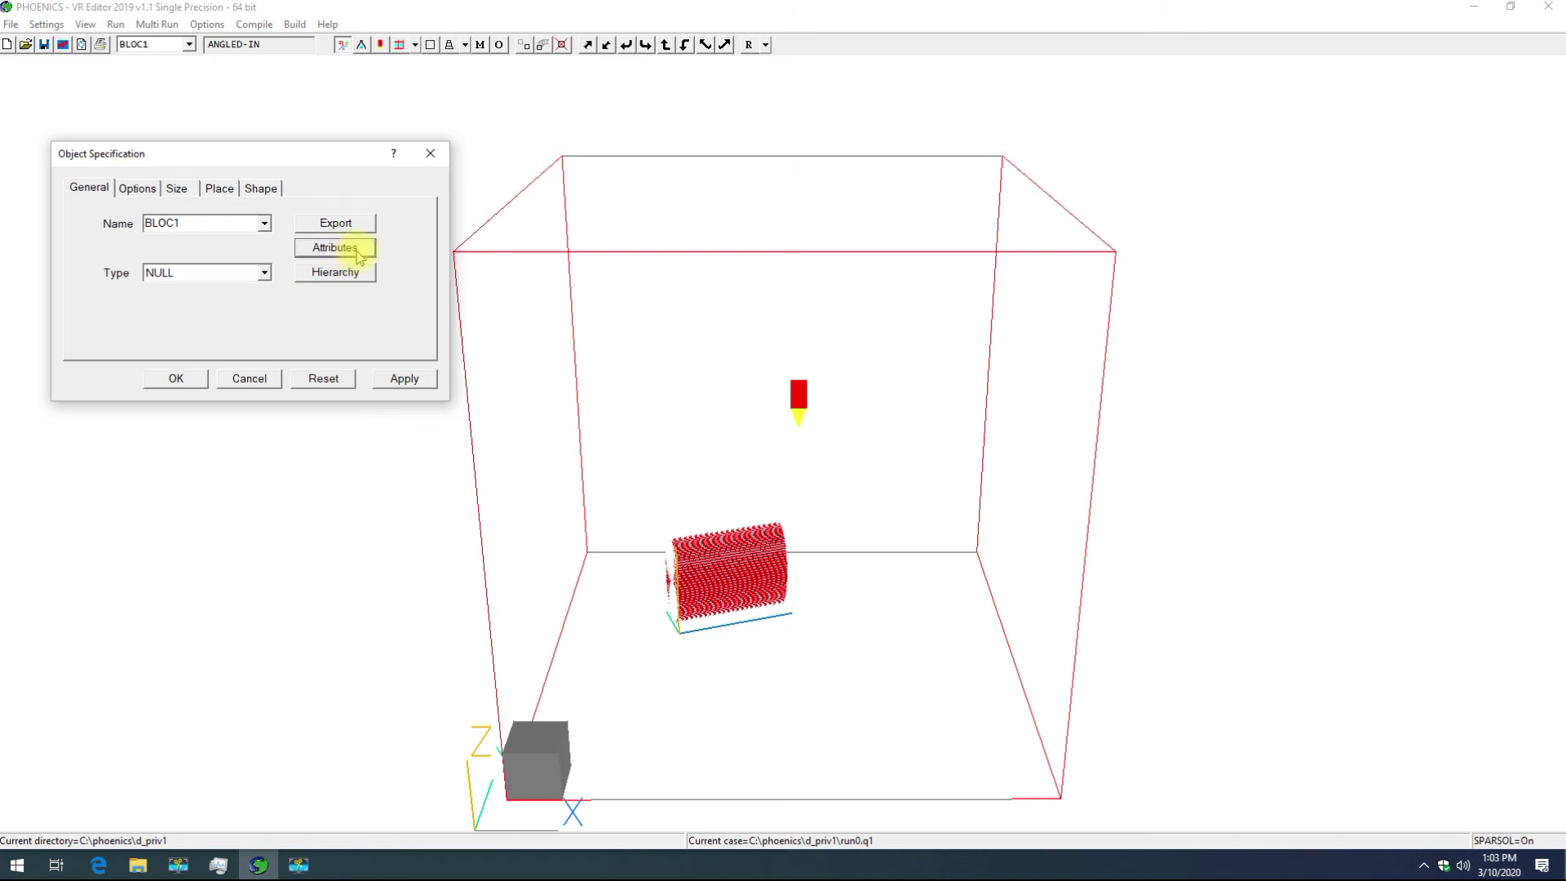
{"action": "left_click", "coordinate": [146, 194]}
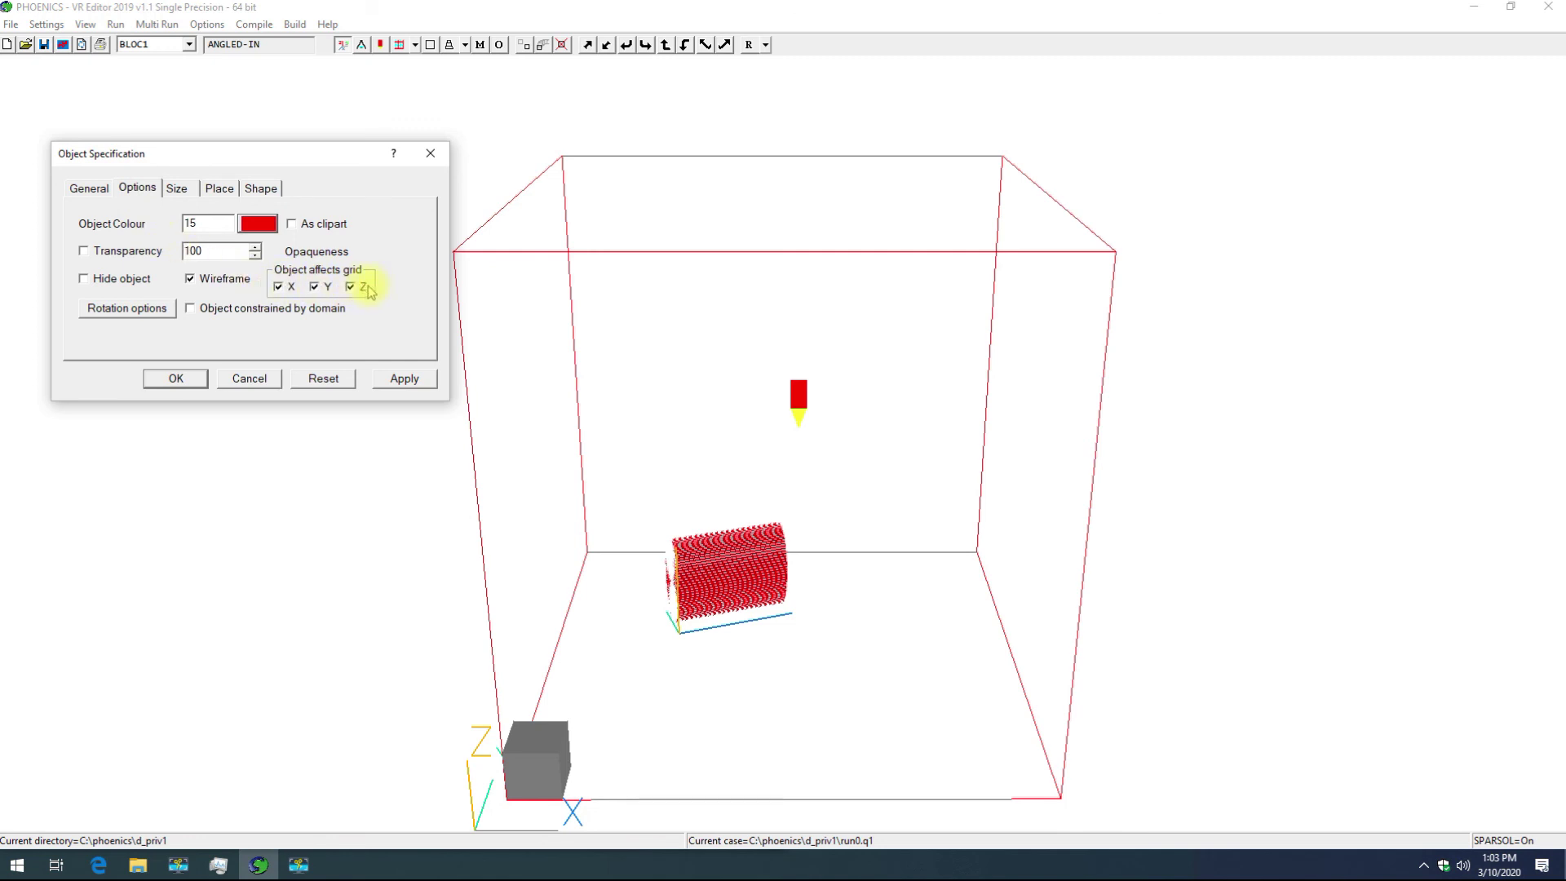
{"action": "left_click", "coordinate": [100, 189]}
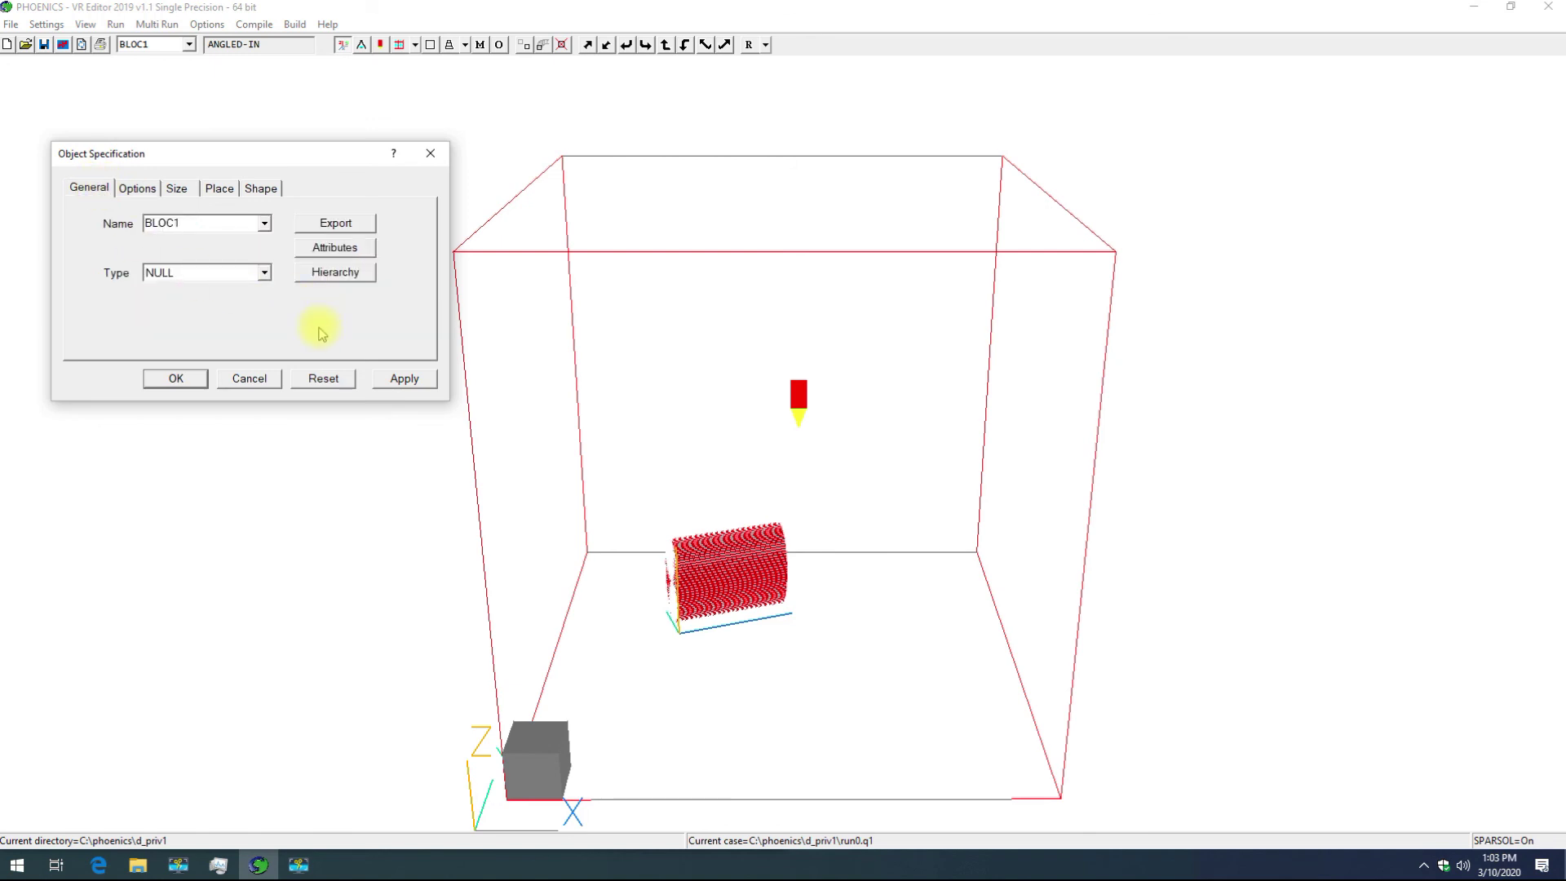